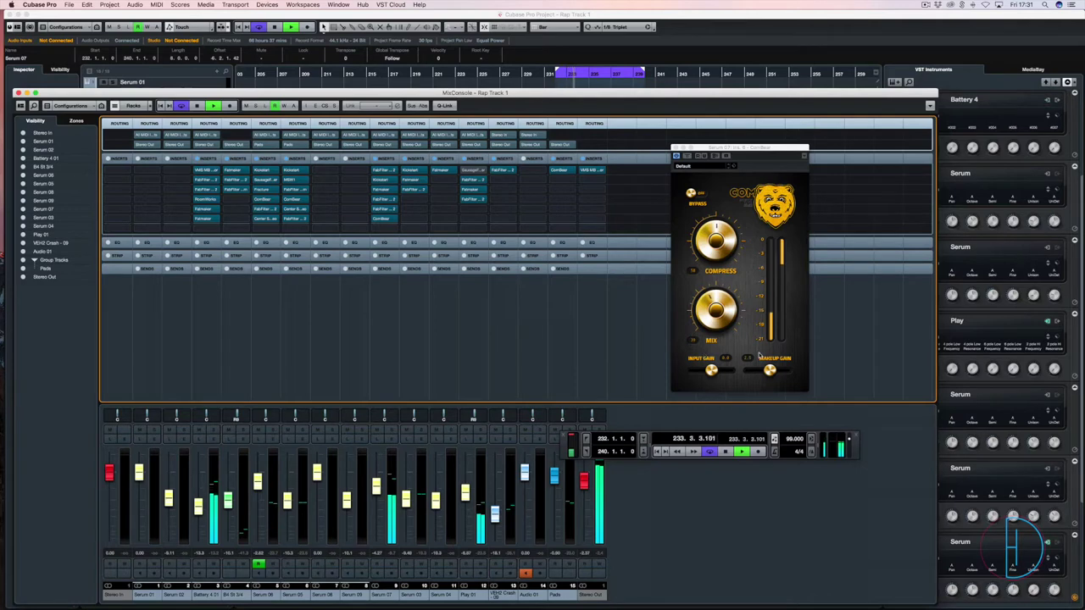
Stop playback and turn the Combear Compress knob on Serum 07 down to 0
key("space")
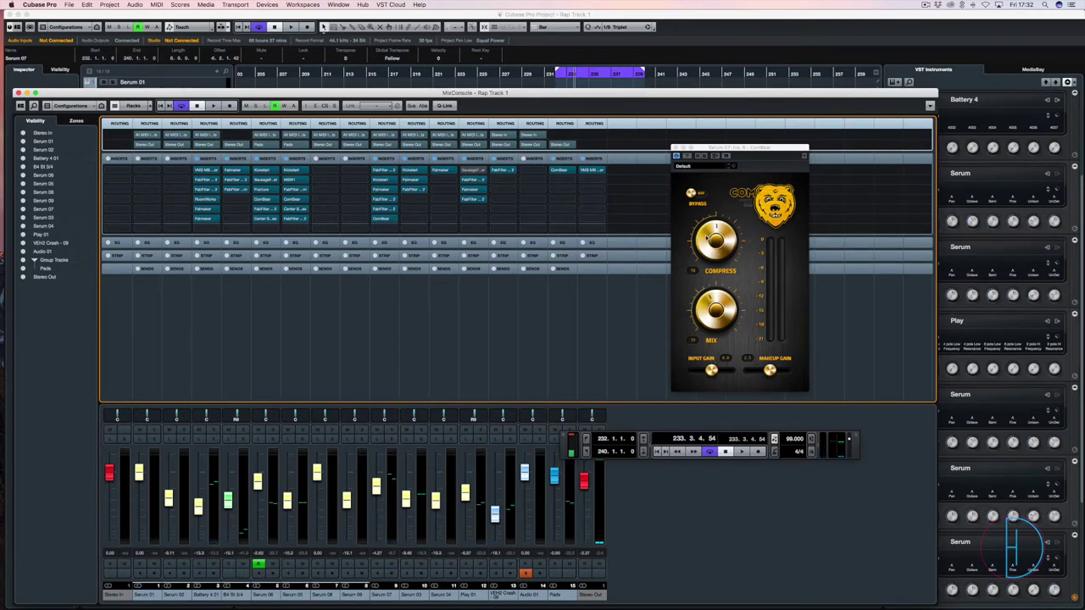
left_click_drag(710, 239, 744, 245)
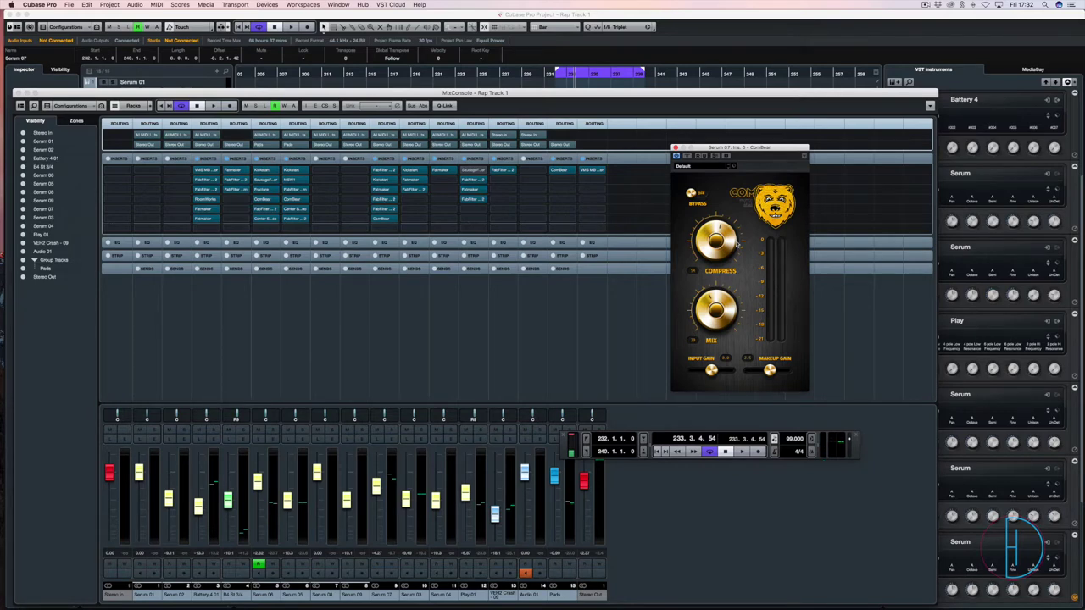
Close the Combear window and solo the Serum 07 channel
left_click(673, 148)
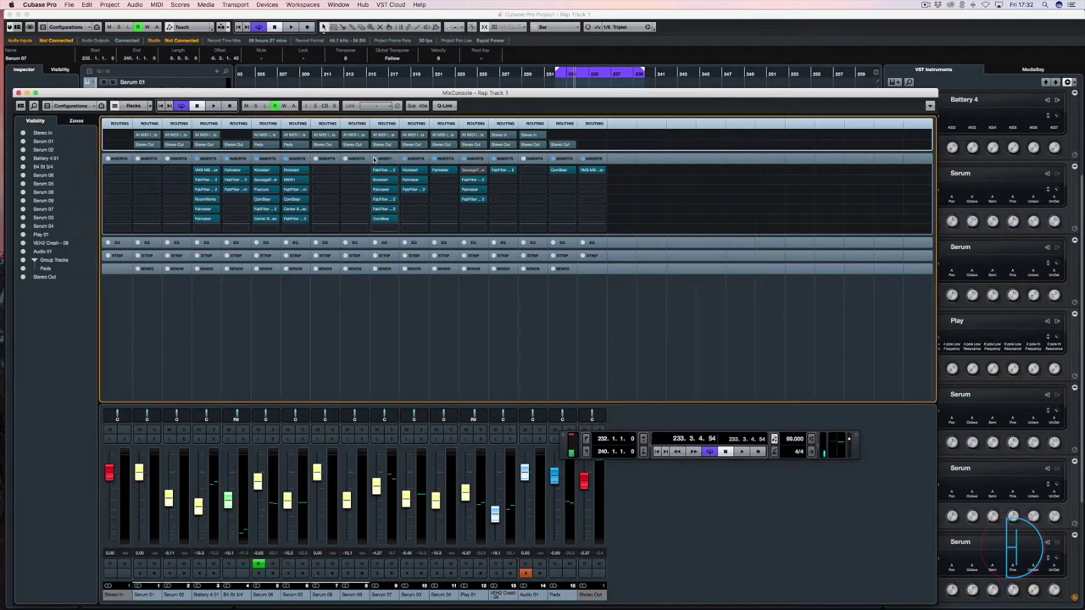
left_click(361, 431)
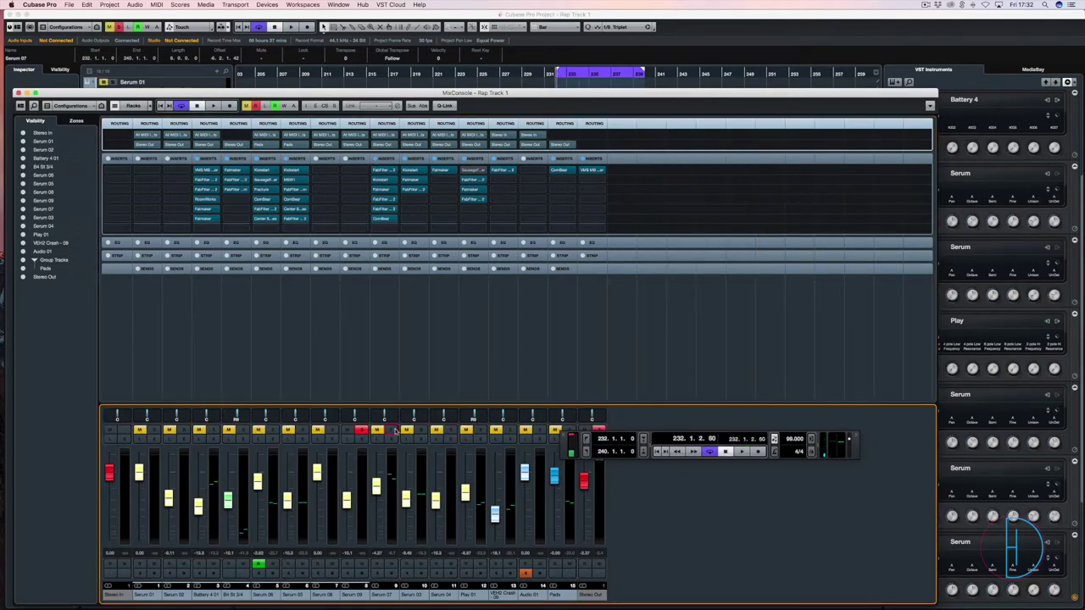
left_click(393, 431)
left_click(361, 431)
Bypass all of Serum 07's inserts and play the track to hear it dry
key("space")
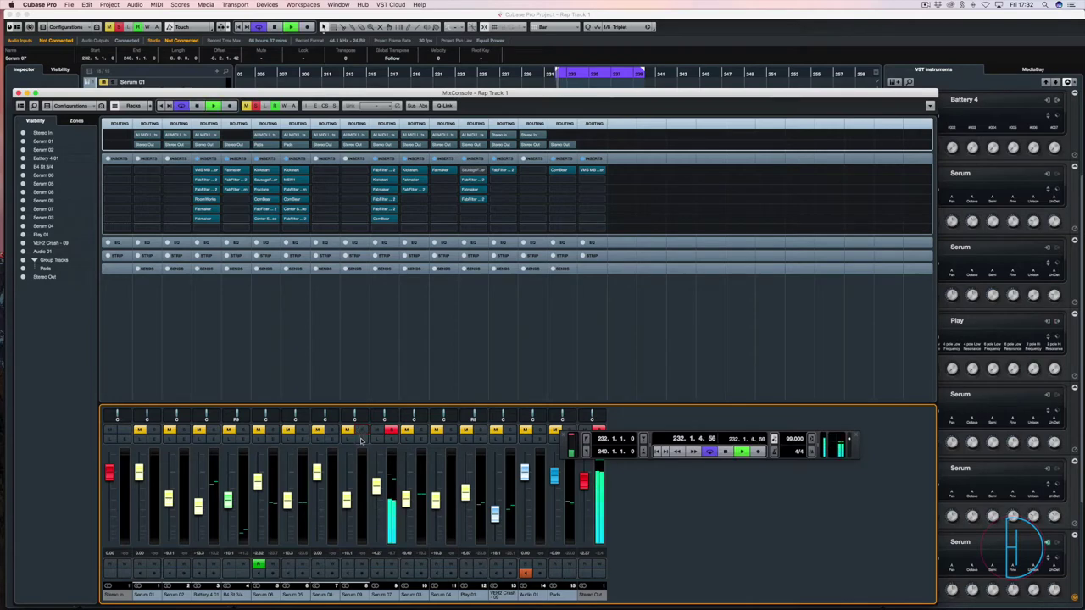
key("space")
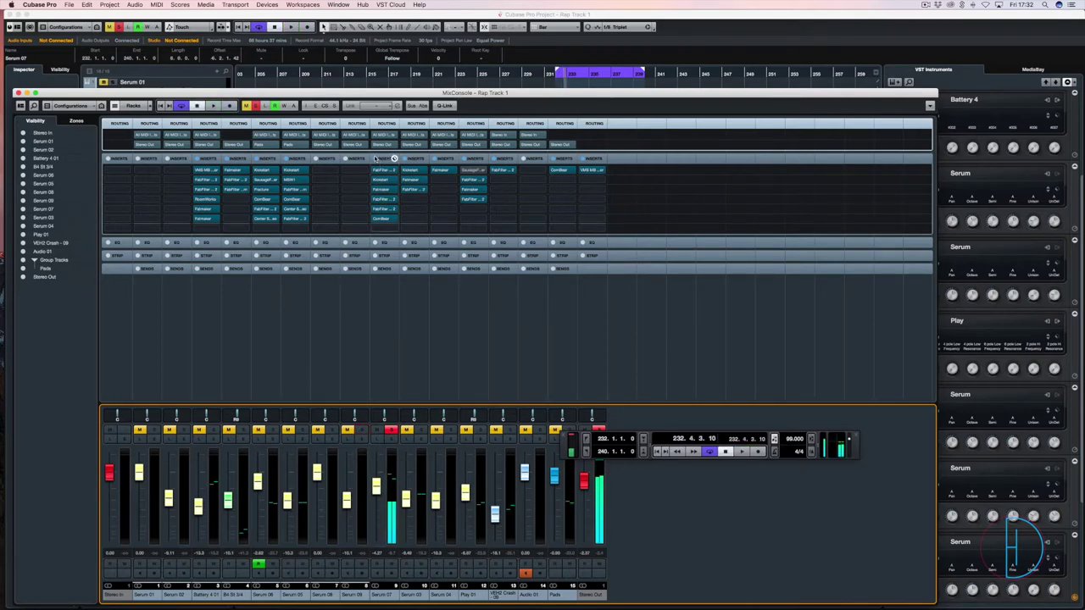
left_click(374, 159)
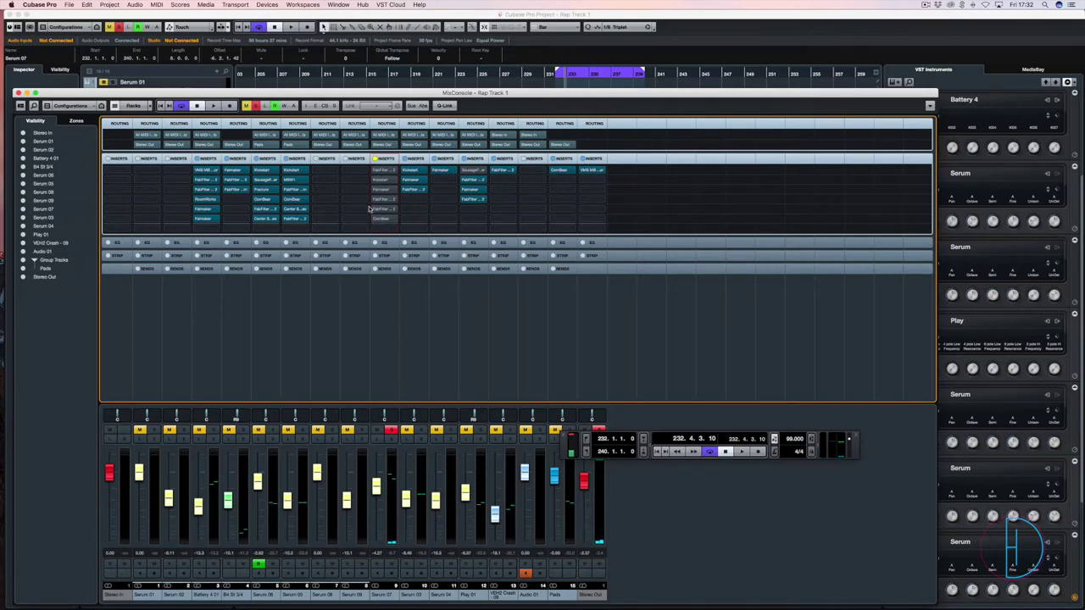
key("space")
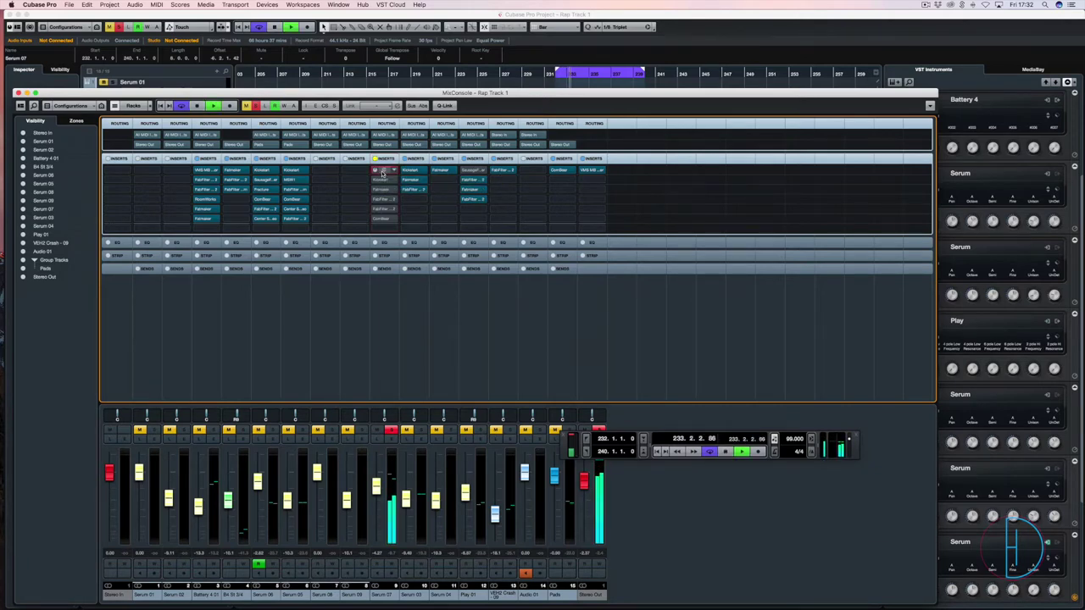
Open Serum 07's Pro-Q 2 EQ and take it out of bypass
left_click(382, 172)
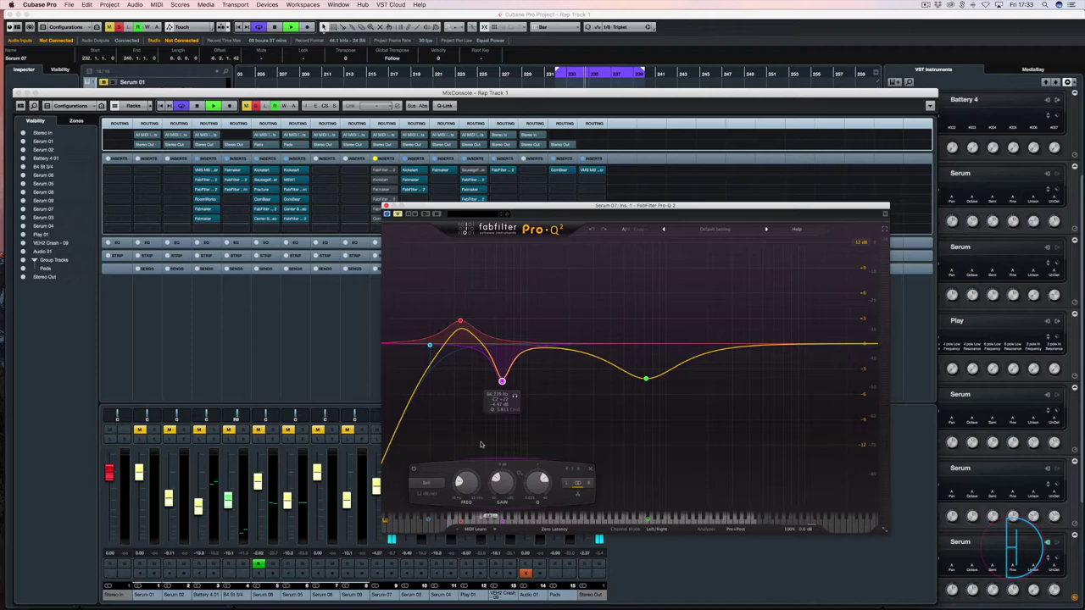
left_click(428, 347)
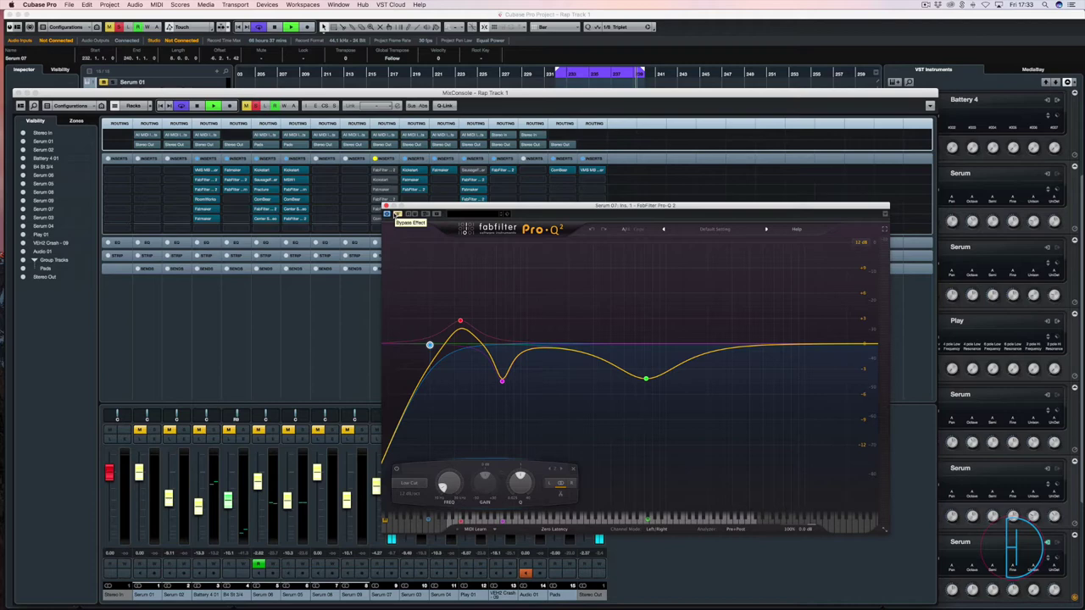
left_click(398, 215)
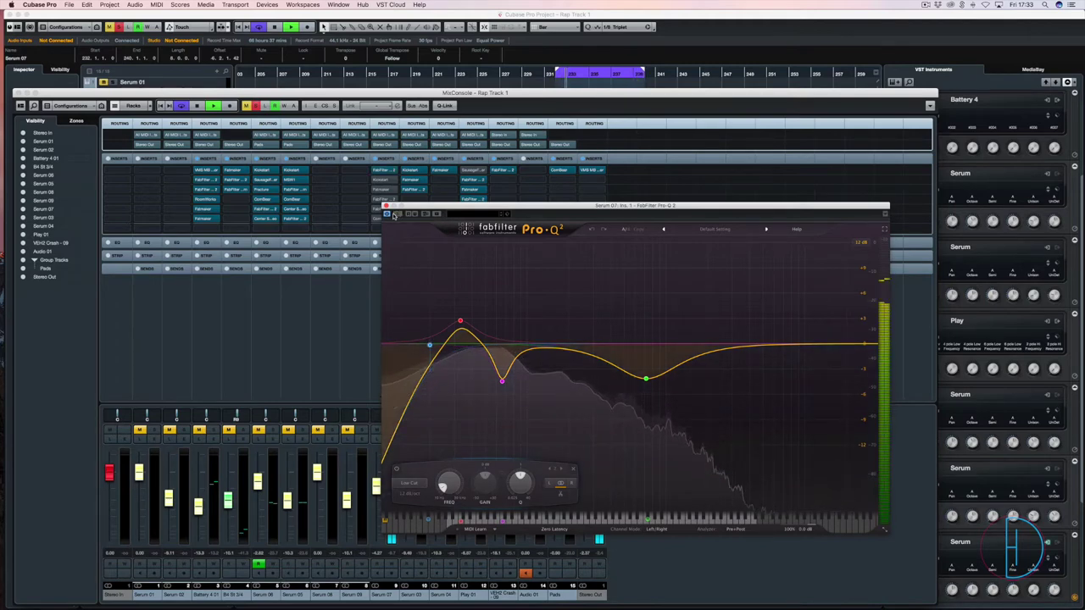
A/B the third Pro-Q 2 band off and on, leaving it on, then close the EQ and resume playback
left_click(645, 379)
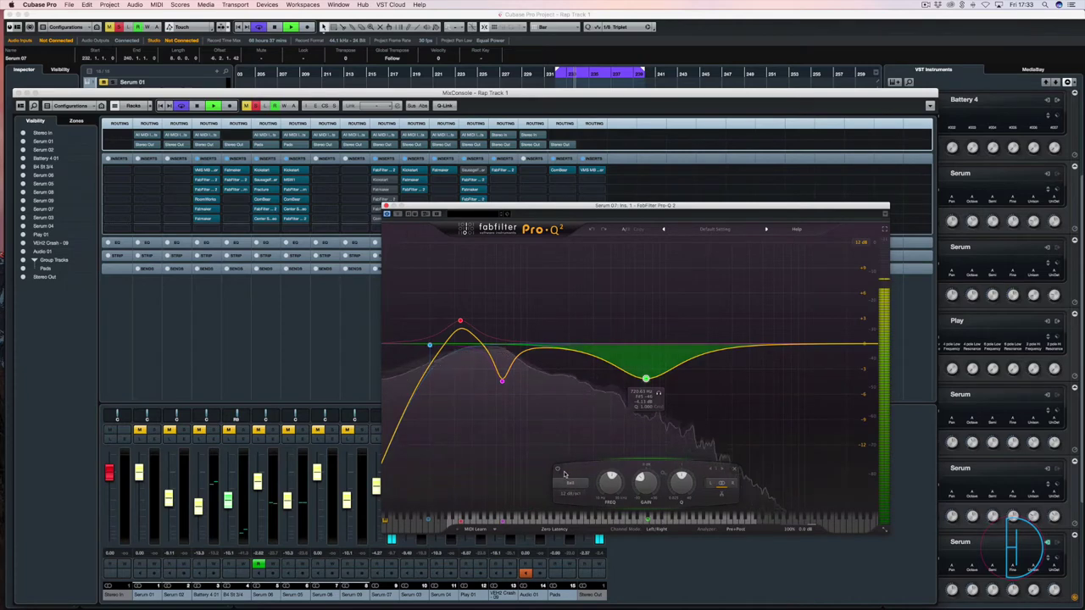
left_click(558, 470)
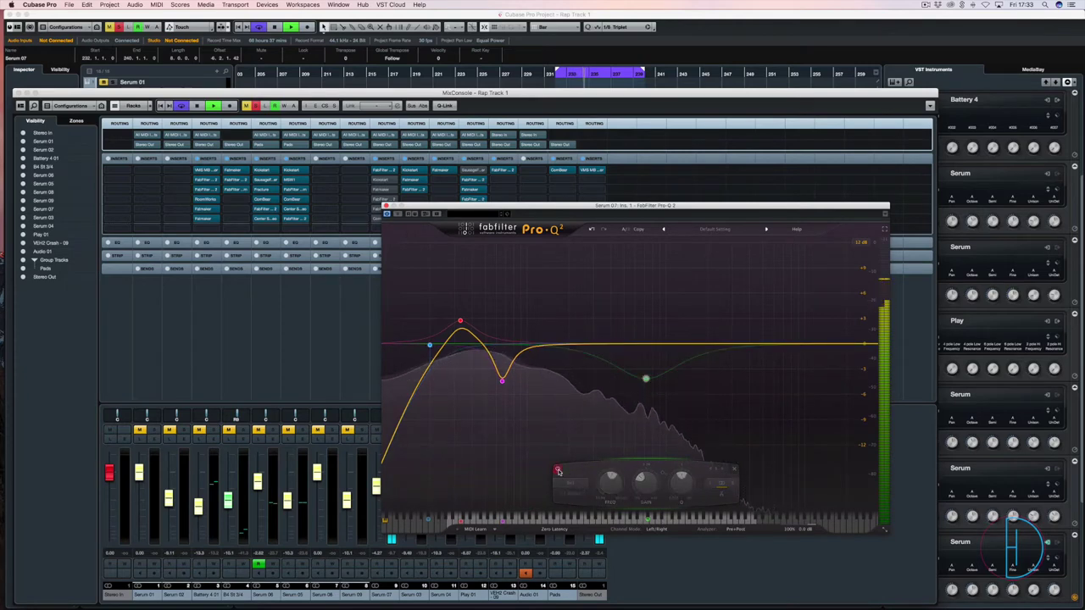
left_click(557, 469)
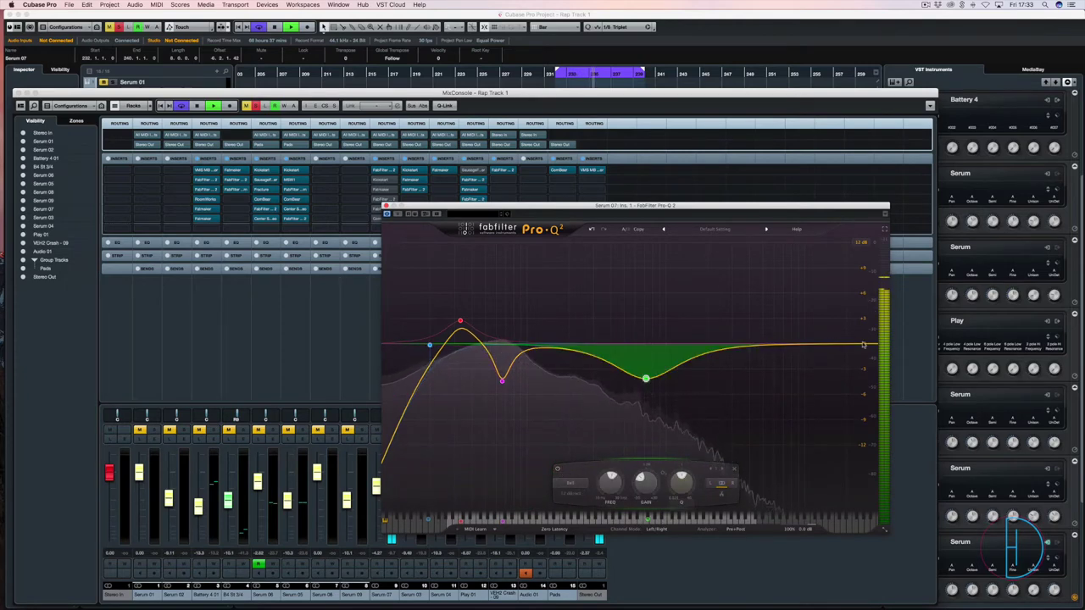
left_click(558, 469)
left_click(557, 469)
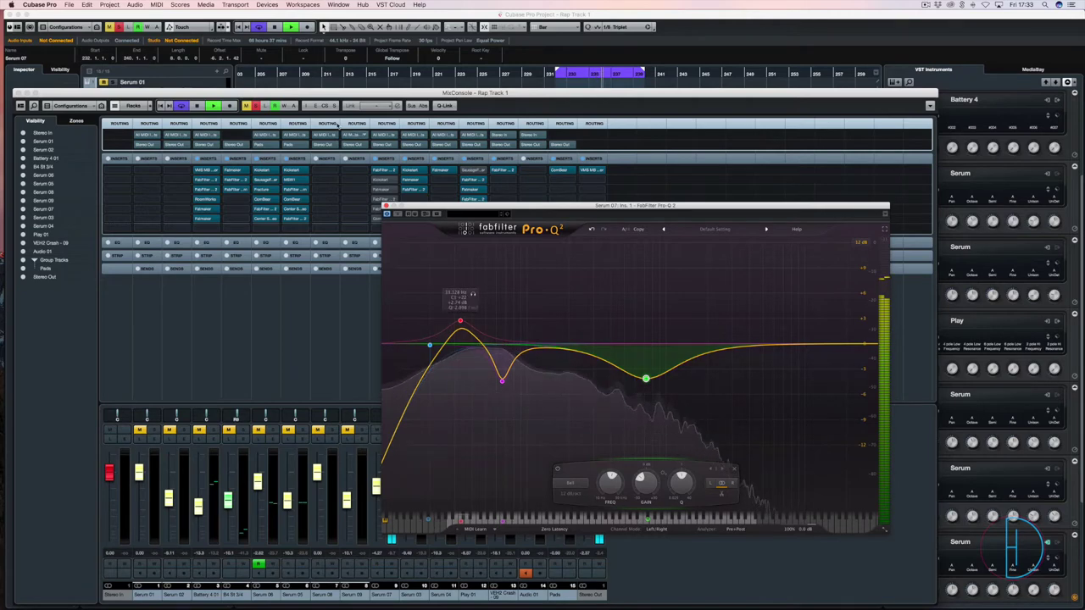
key("space")
left_click(385, 206)
key("space")
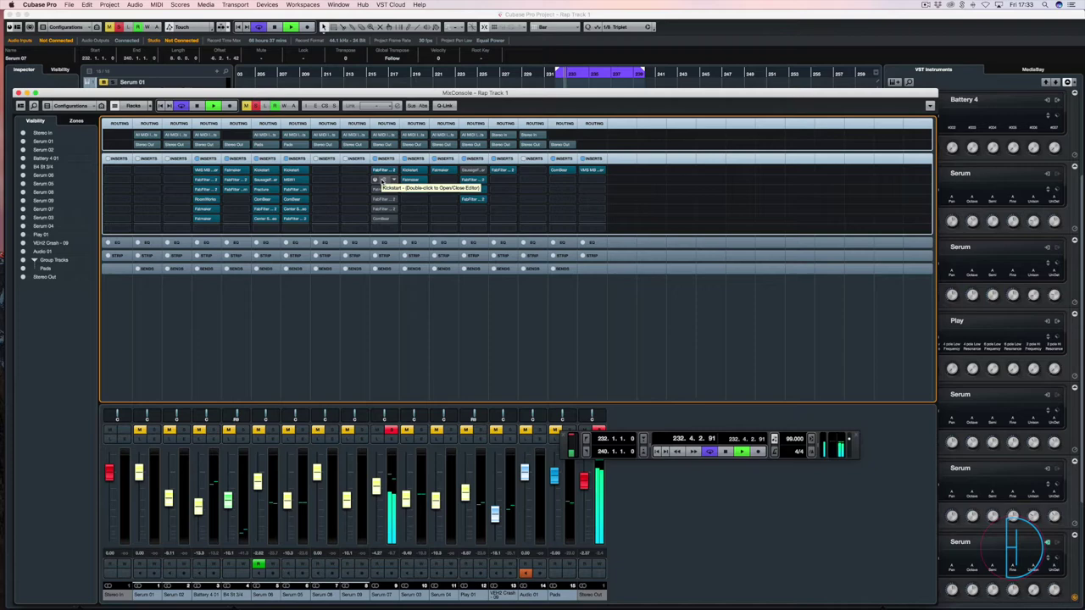
left_click(382, 181)
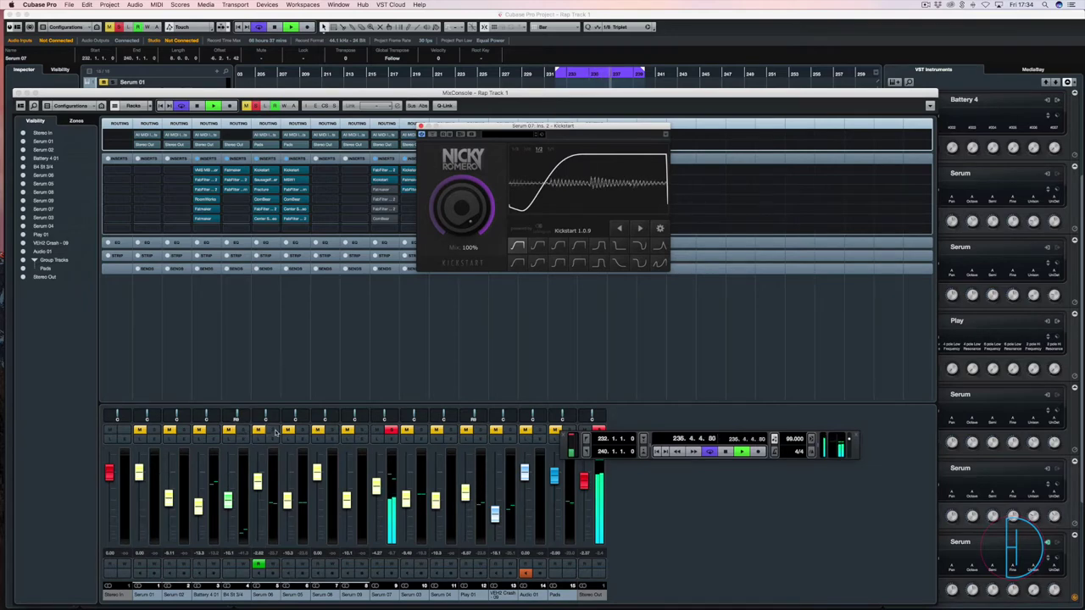
left_click(211, 430)
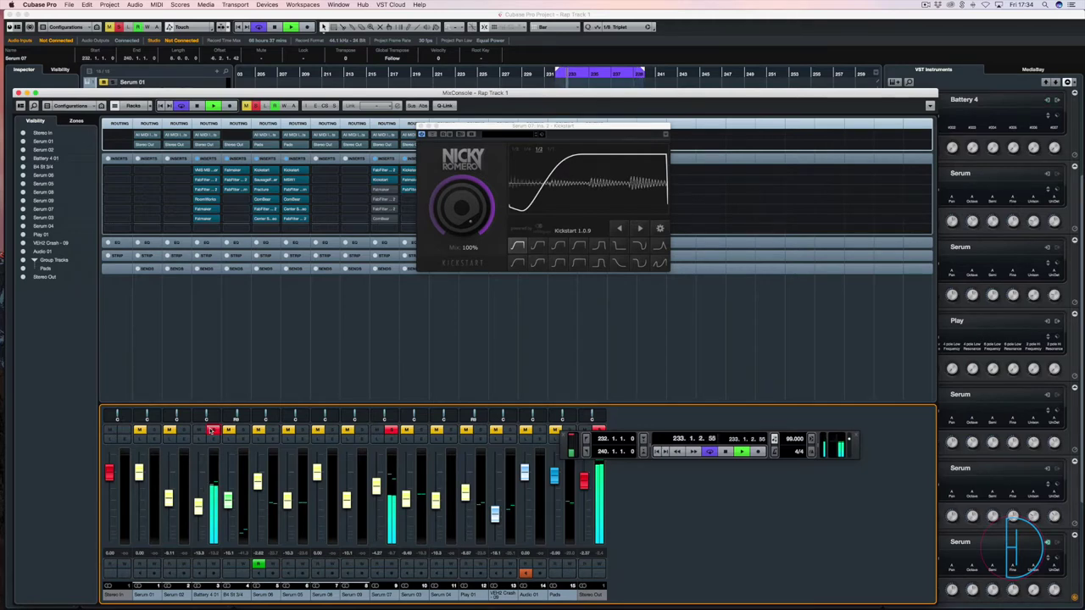
key("space")
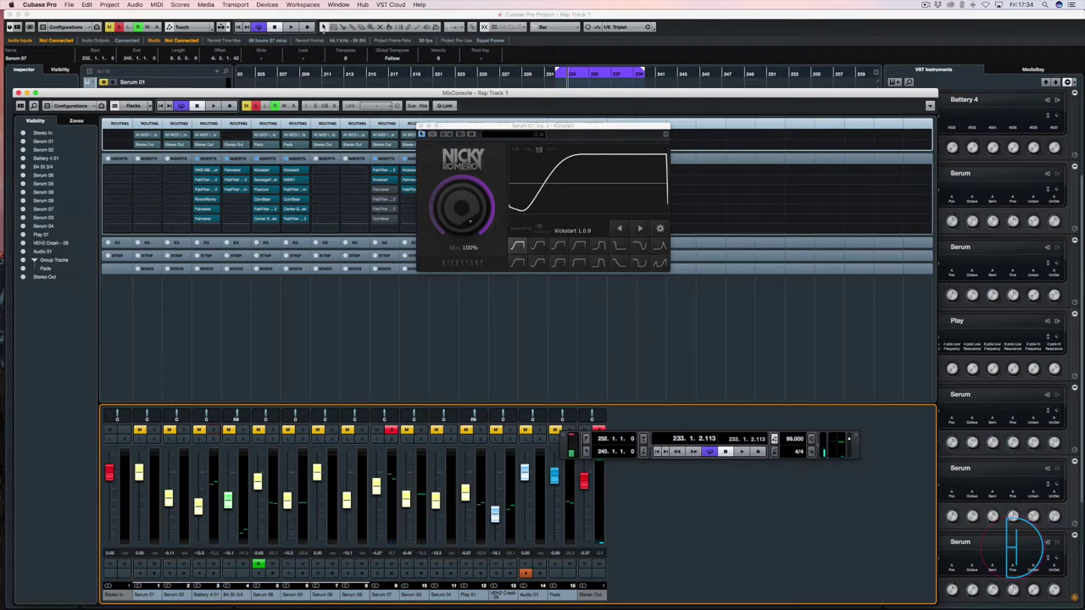
left_click(421, 125)
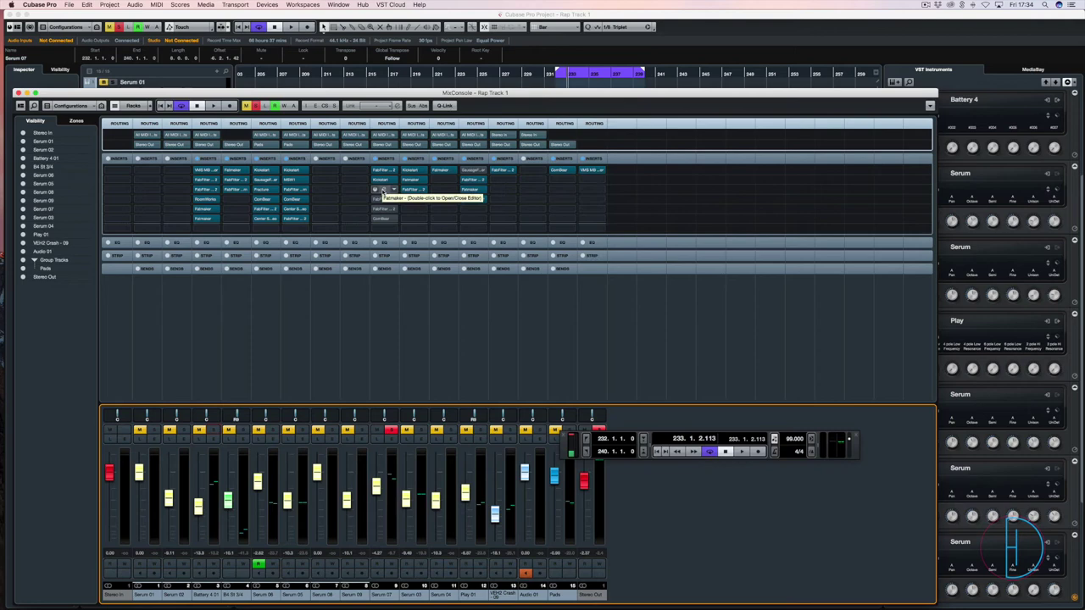
Open Serum 07's Fatmaker insert, start playback, and turn off its Bypass Effect
double_click(383, 191)
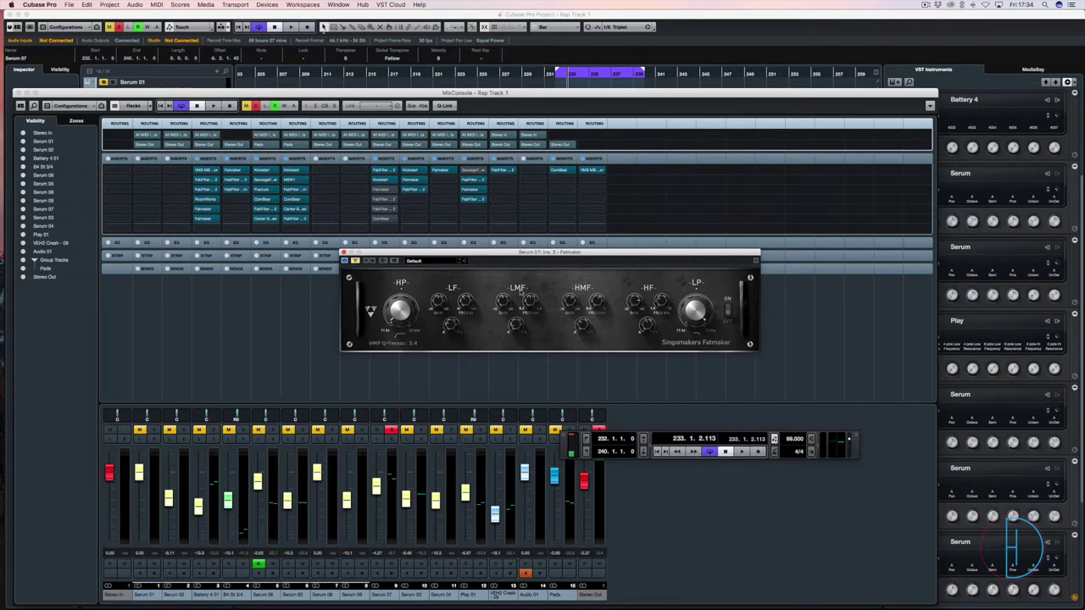
key("space")
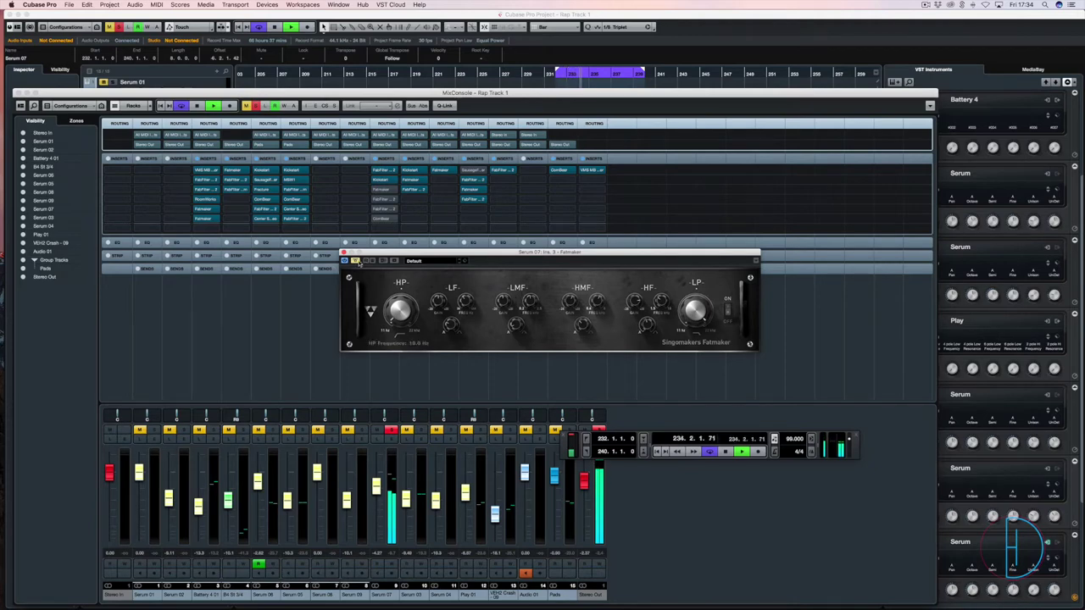
left_click(354, 261)
Close Fatmaker and open Serum 07's second Pro-Q 2, moving its window up and left
left_click(343, 253)
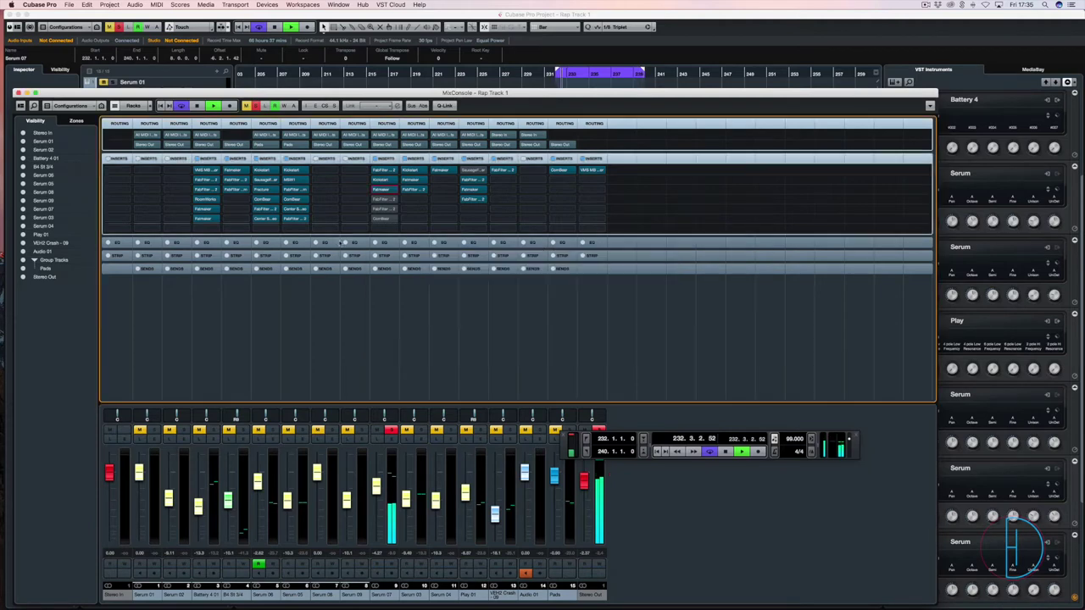
left_click(384, 201)
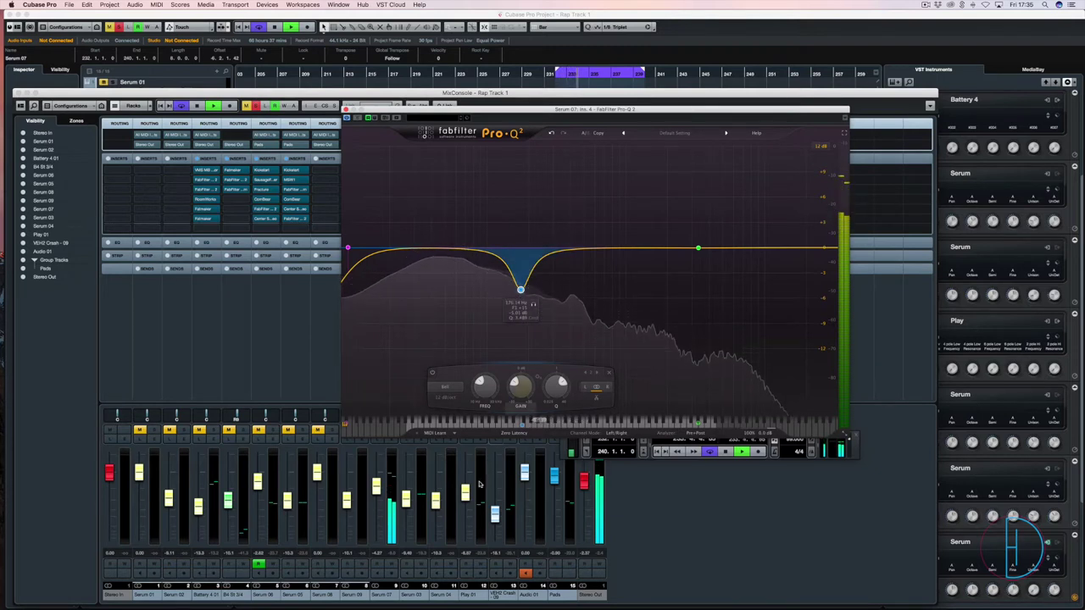
left_click_drag(517, 114, 490, 73)
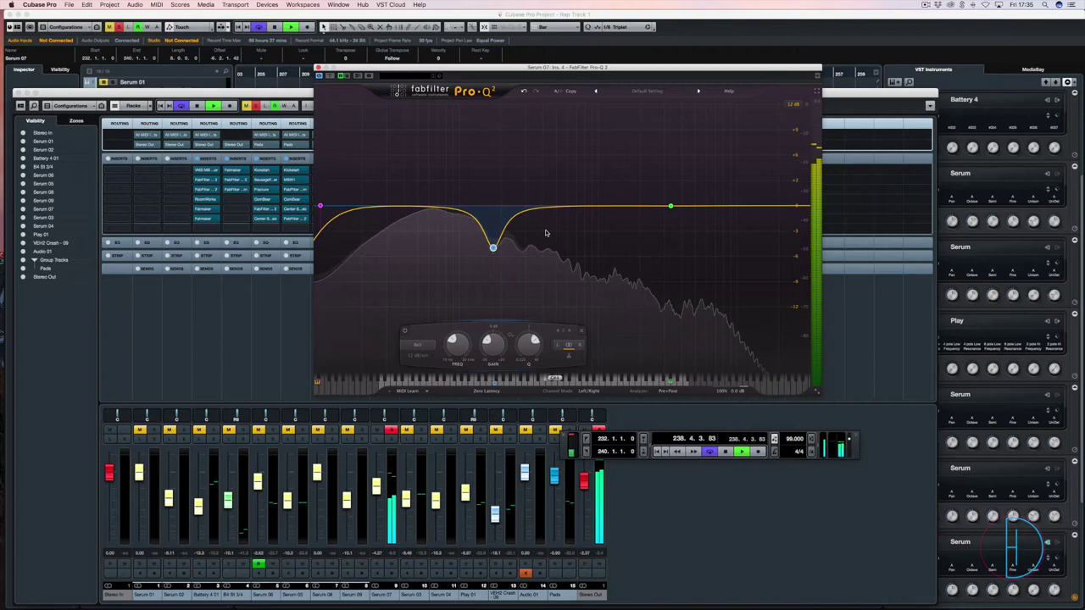
Solo the notch band, then toggle it off and on to compare, keeping it on, stop, and close the EQ
left_click(505, 264)
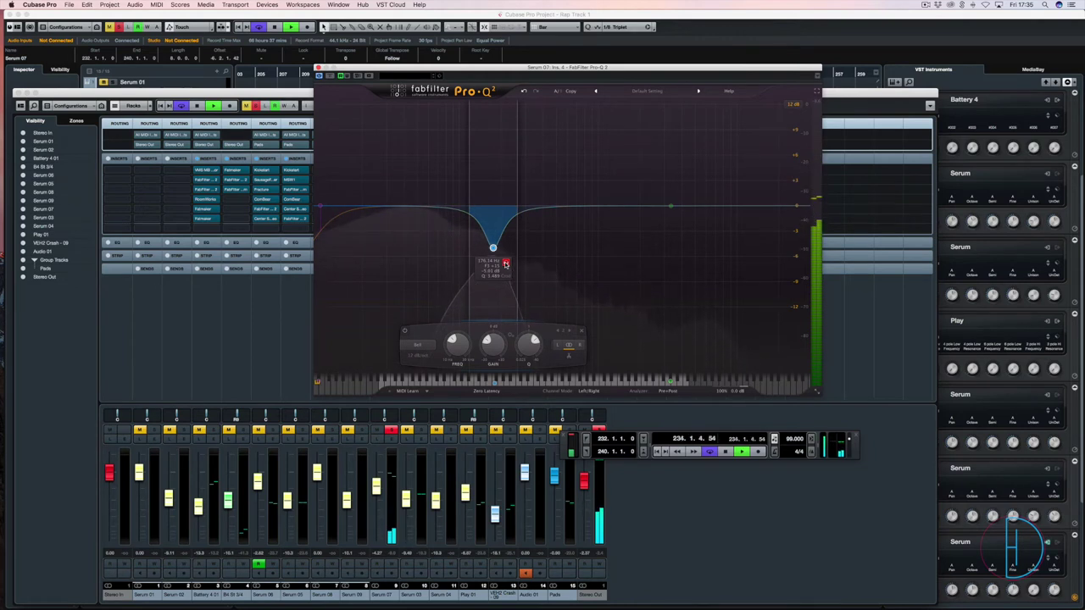
left_click(505, 263)
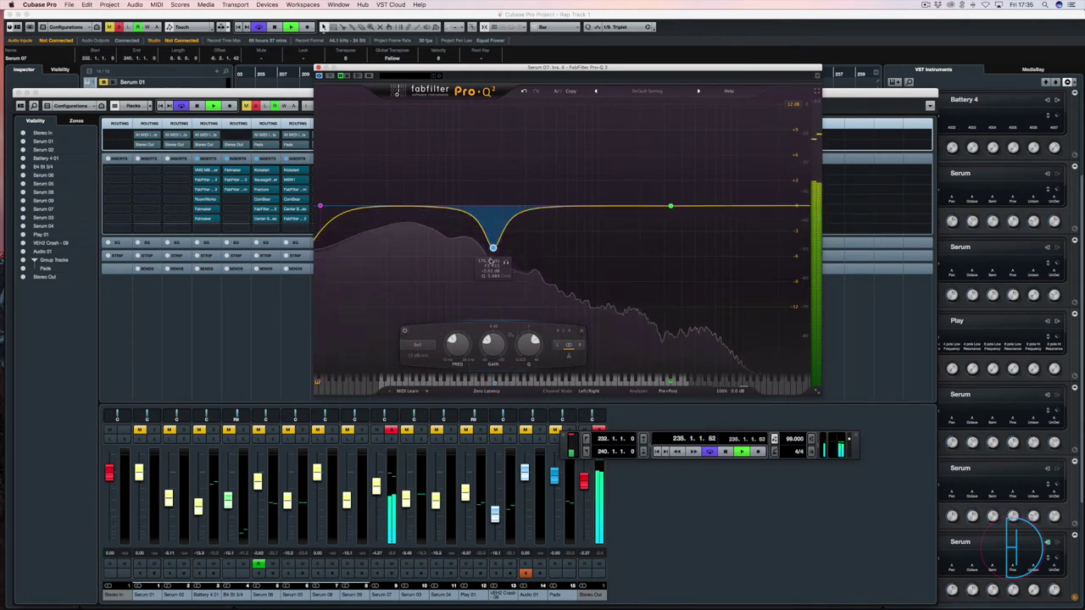
left_click(405, 333)
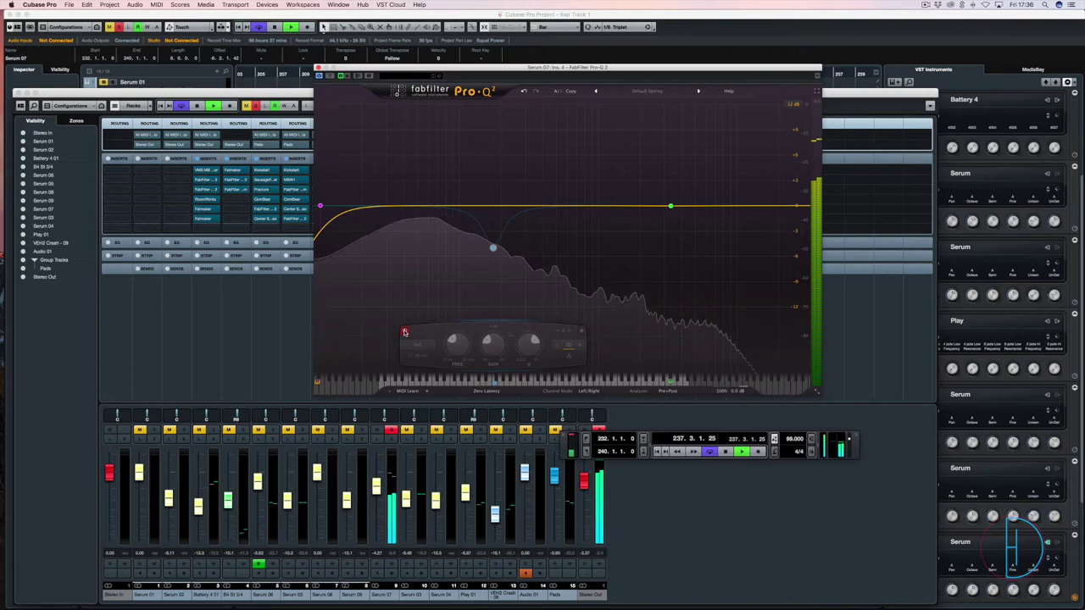
left_click(404, 332)
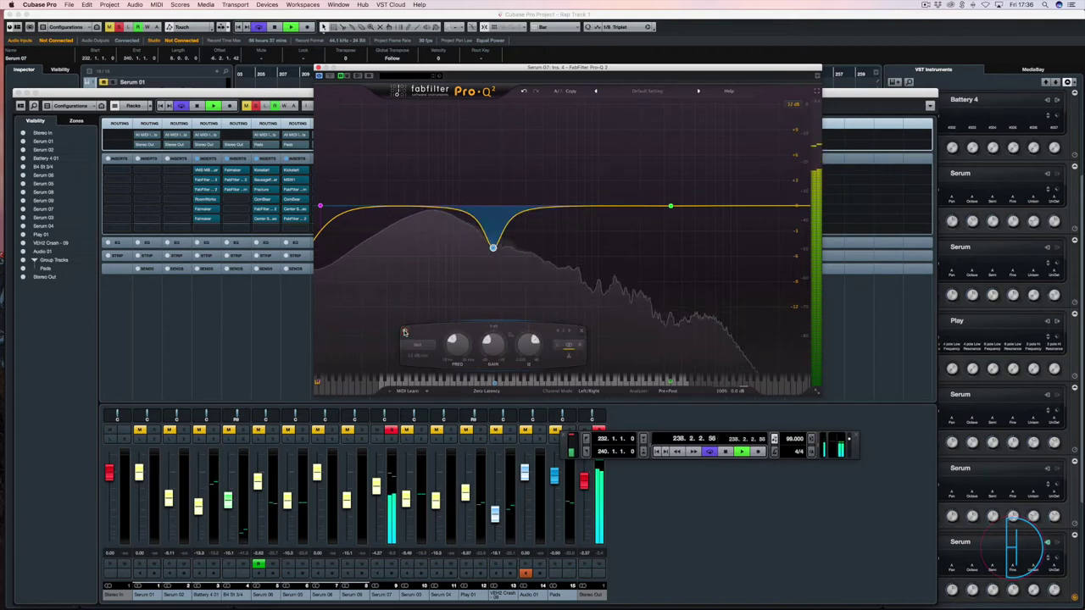
left_click(404, 332)
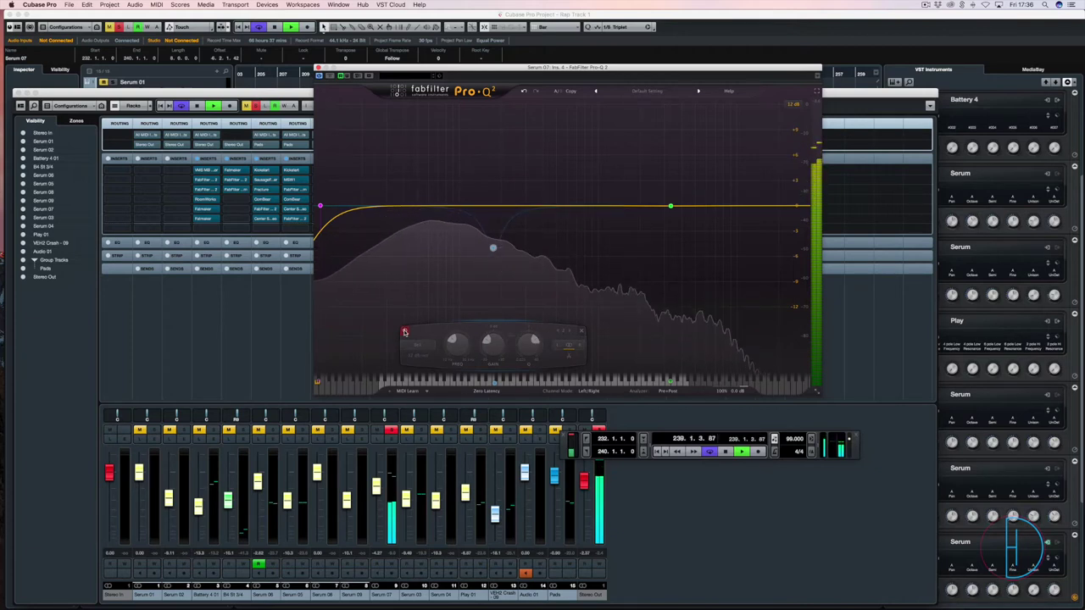
left_click(404, 332)
key("space")
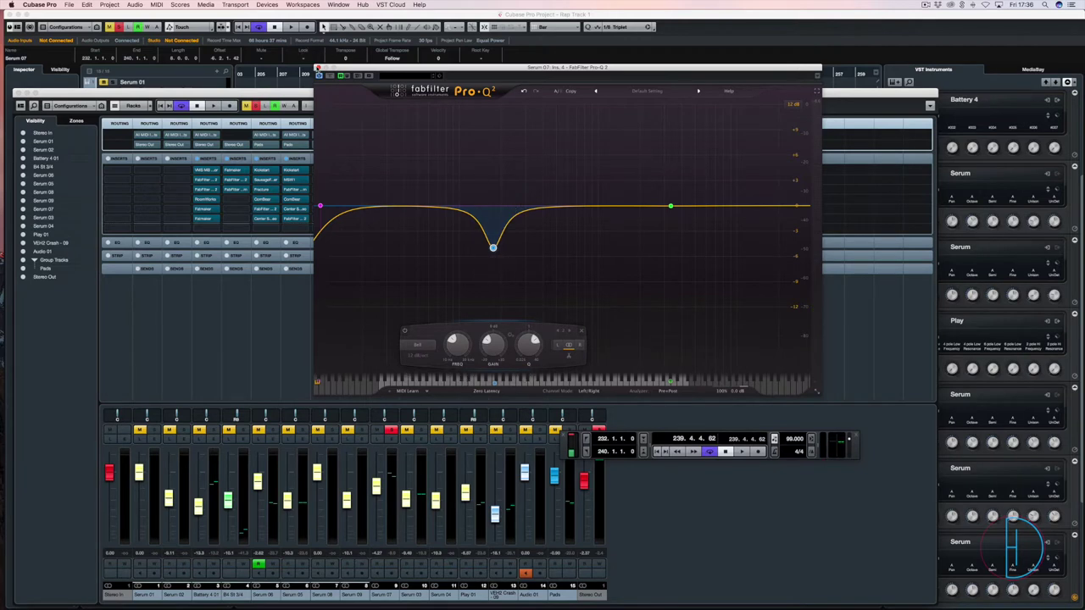
key("super+w")
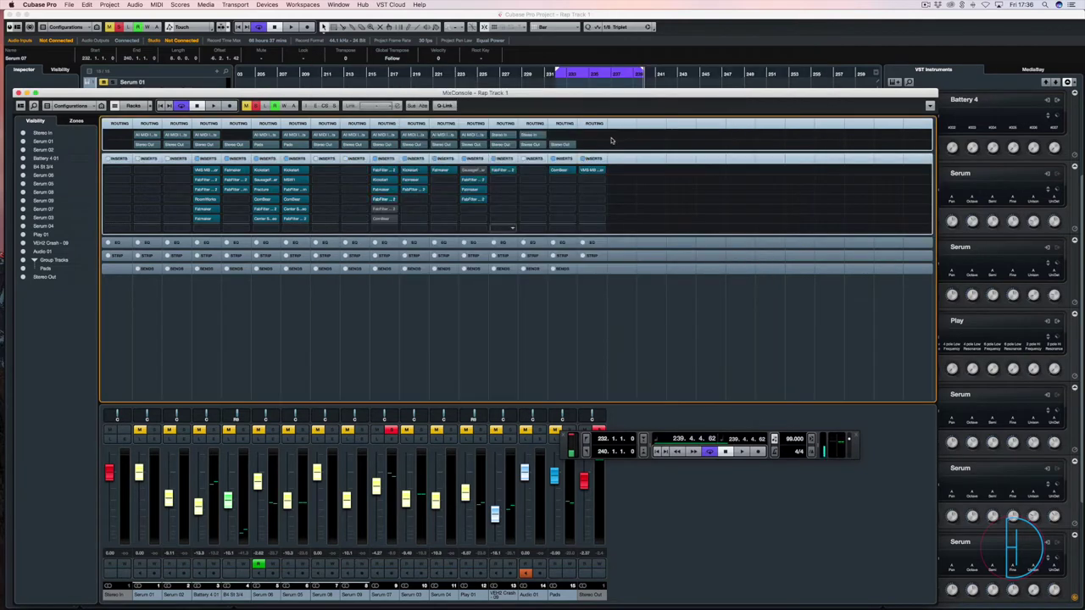
double_click(382, 200)
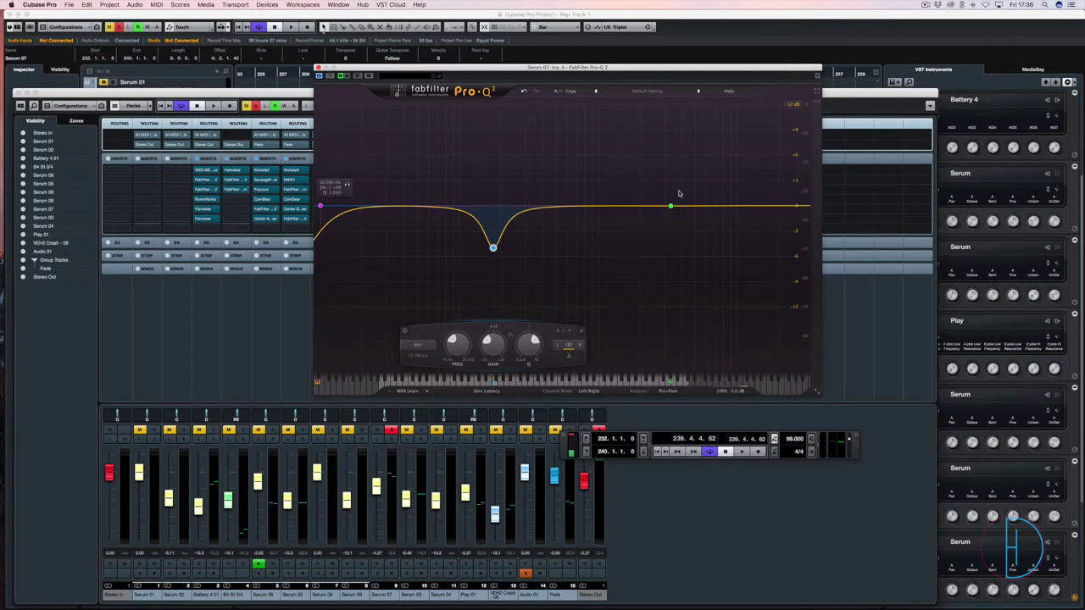
mouse_move(320, 207)
left_mouse_down()
mouse_move(632, 206)
mouse_move(320, 203)
left_mouse_up()
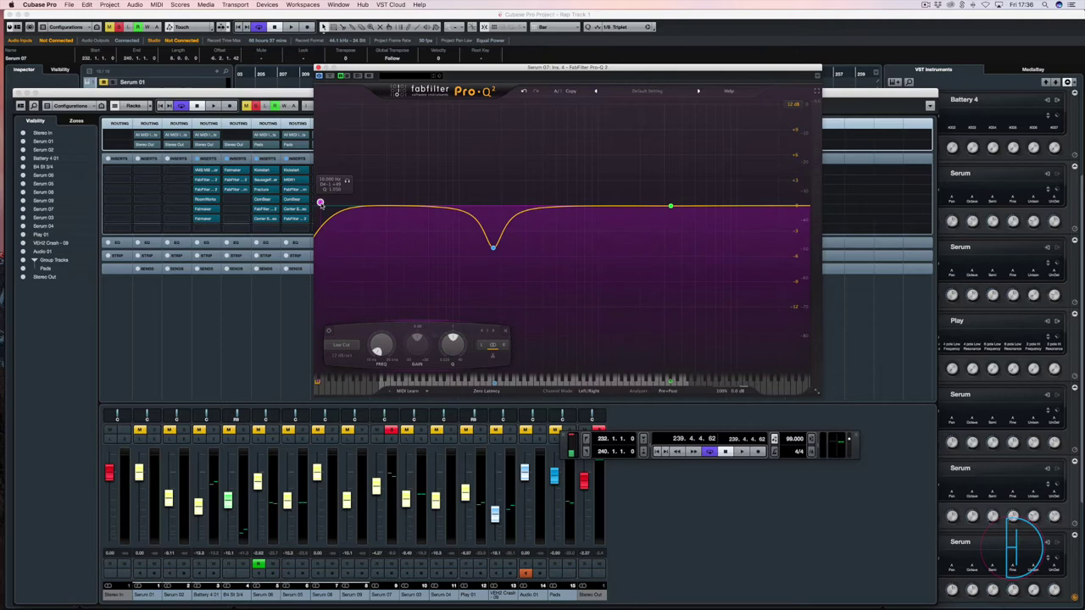
key("F3")
left_click(318, 67)
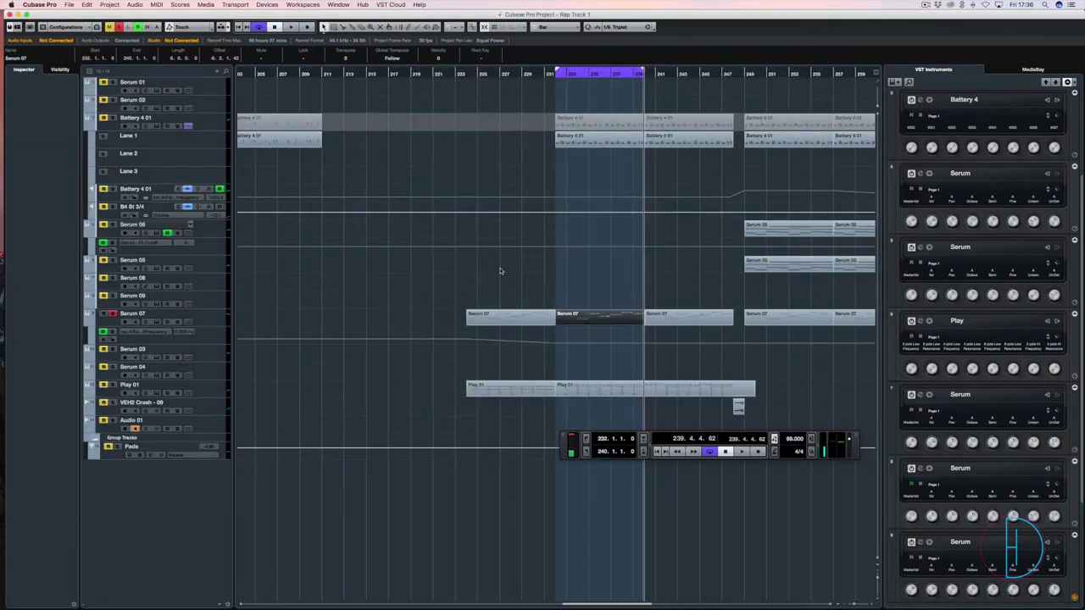
key("F3")
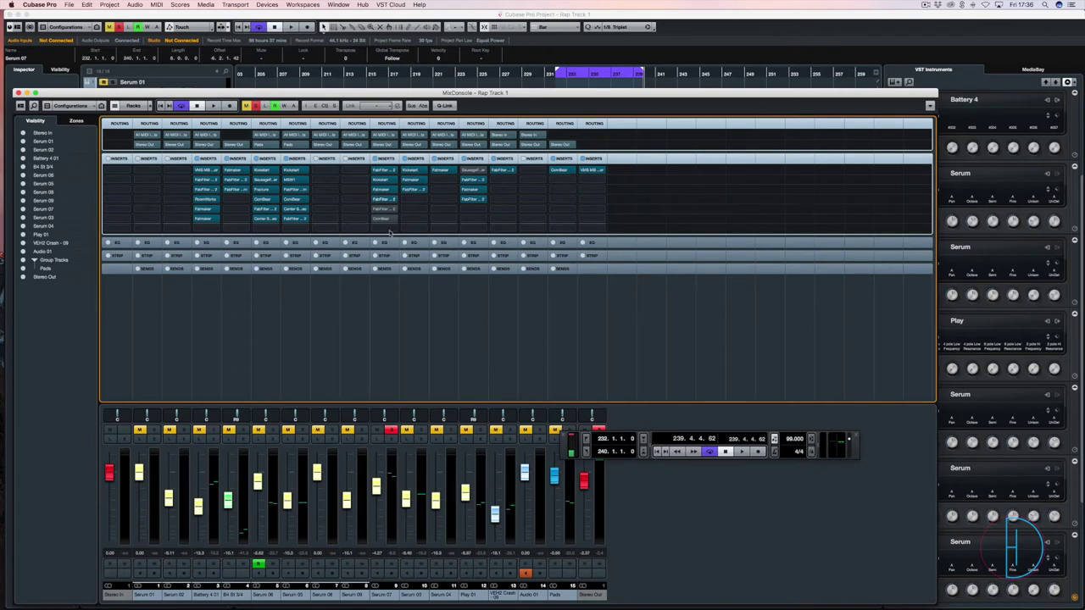
left_click(386, 210)
Open Serum 07's Pro-C 2 and load the Bass > Punchy Bass Guitar Dax preset
left_click(385, 211)
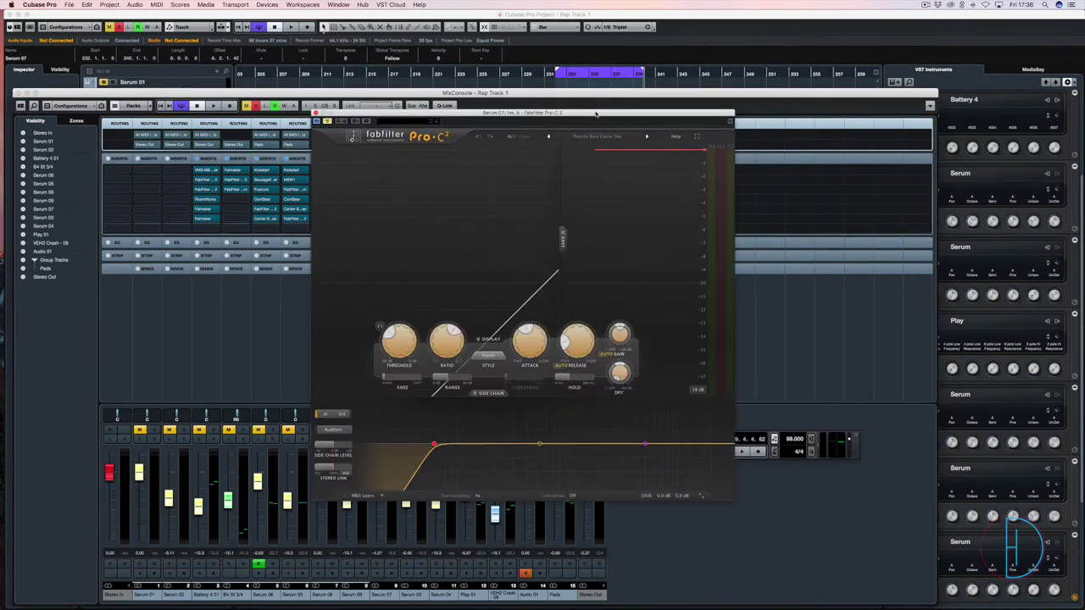
left_click_drag(596, 113, 566, 48)
left_click(559, 72)
mouse_move(542, 83)
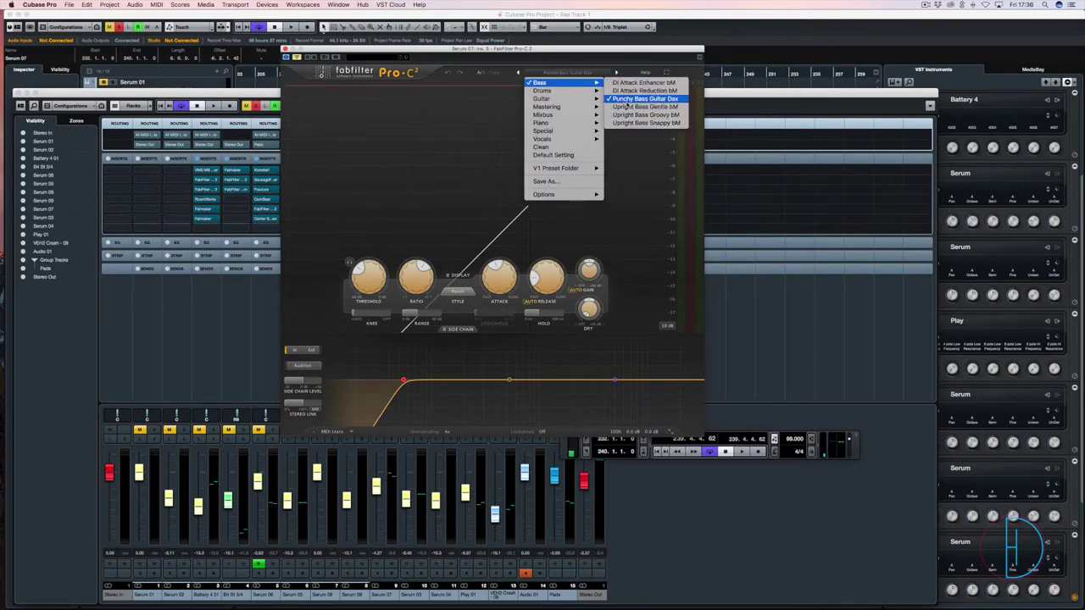
left_click(659, 99)
left_click_drag(573, 48, 596, 28)
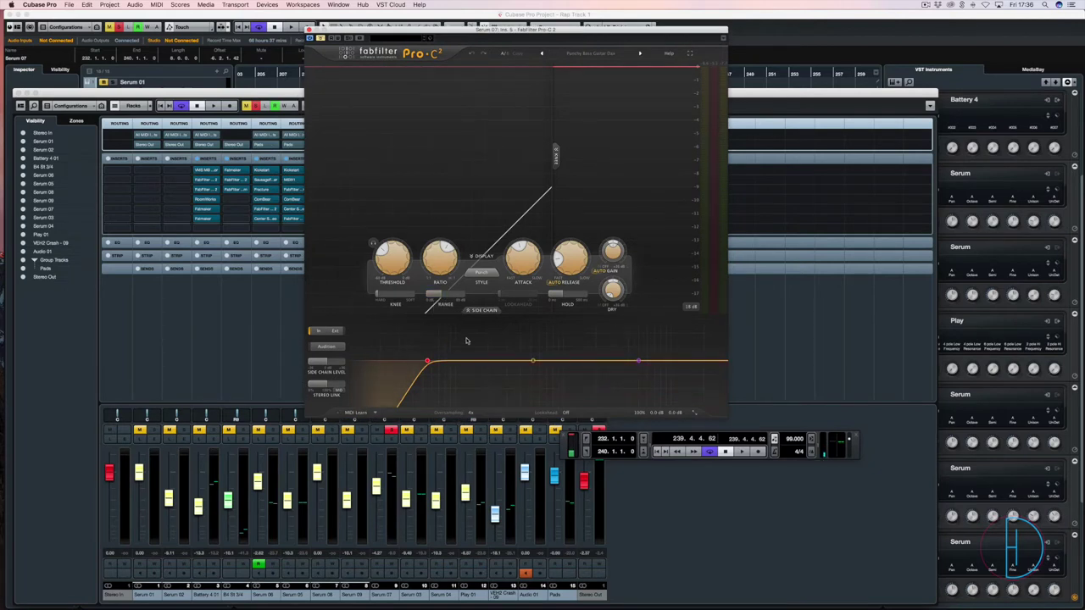
Play the track to hear the Punchy Bass Guitar Dax compression, then close Pro-C 2
key("space")
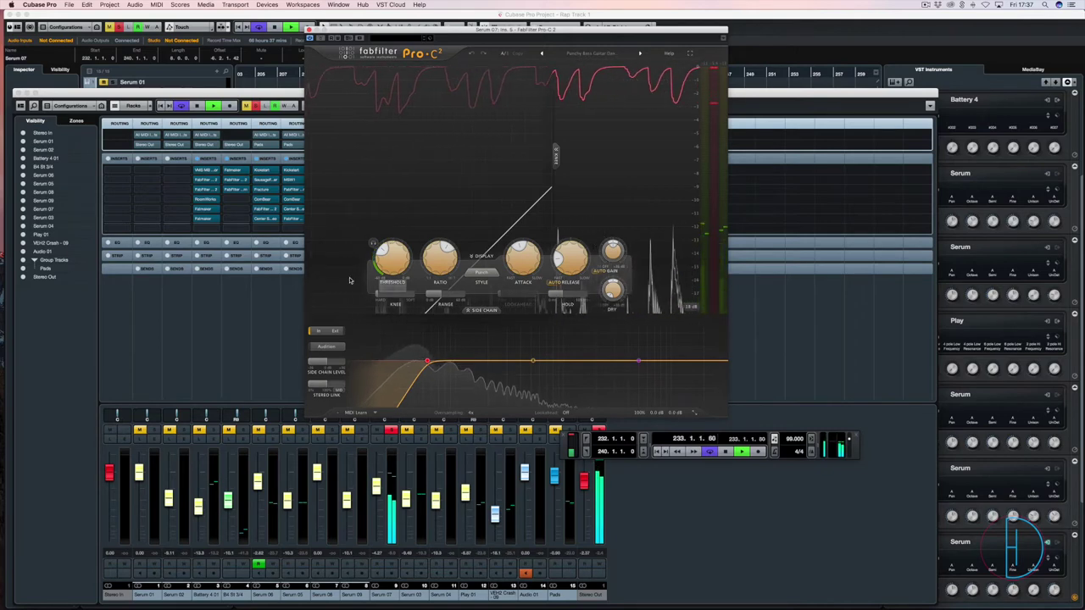
mouse_move(388, 247)
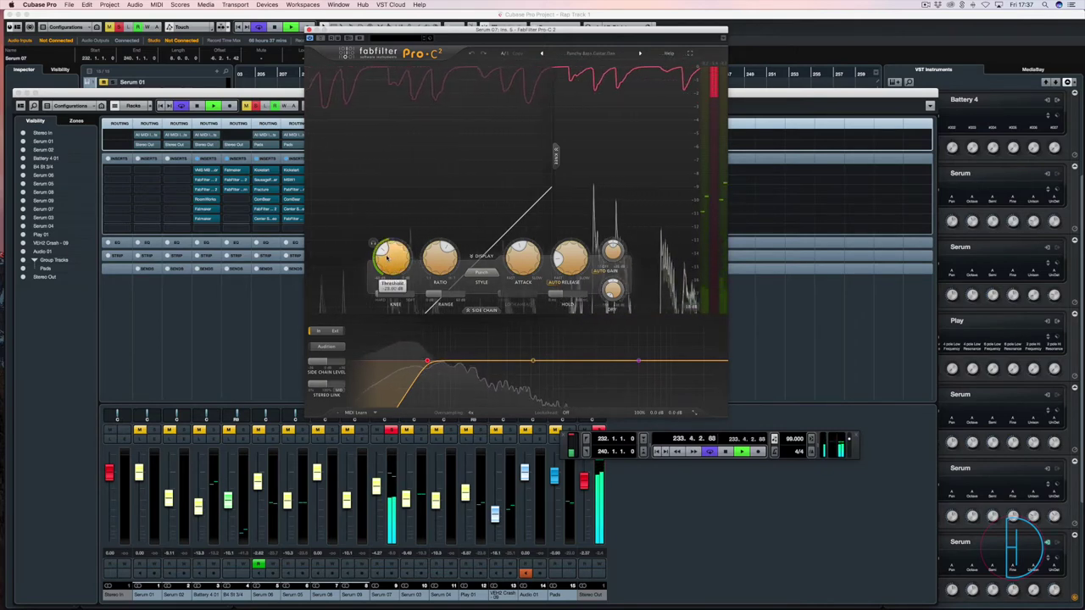
mouse_move(542, 249)
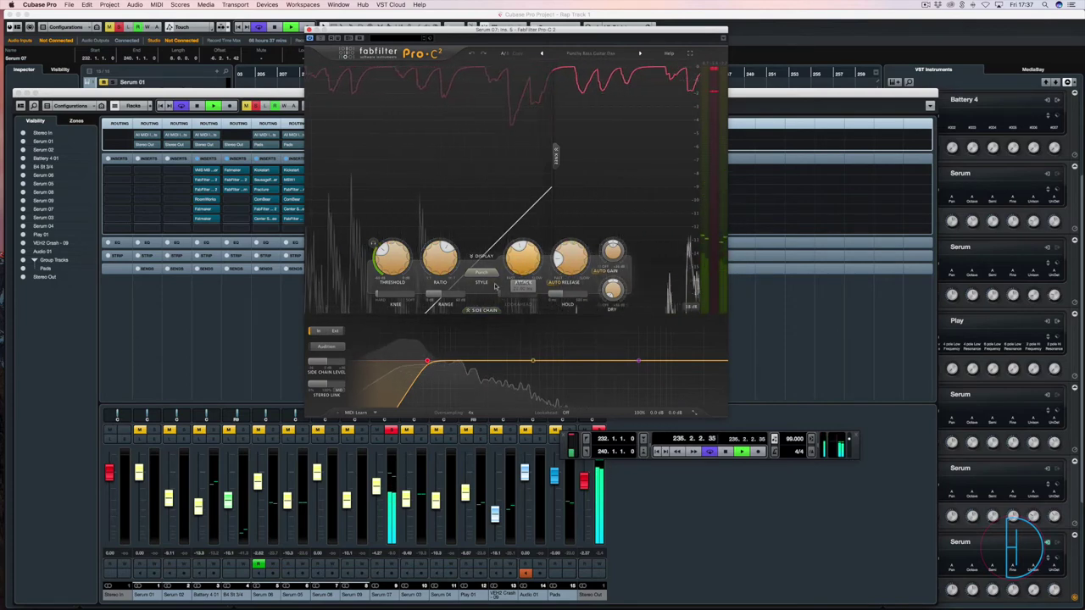
mouse_move(512, 265)
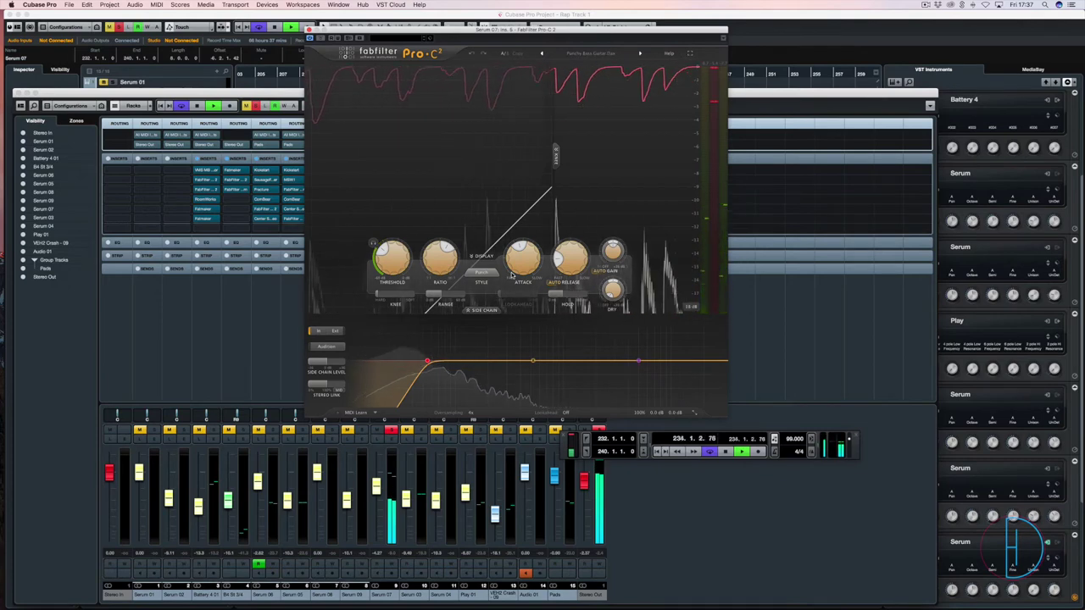
left_click(308, 30)
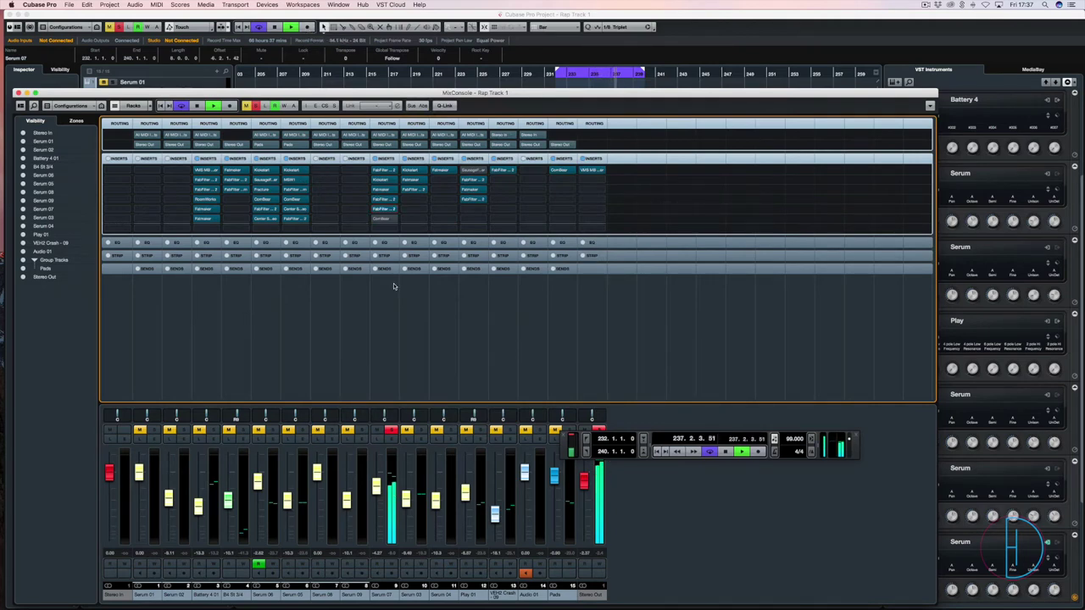
Open Serum 07's ComBear compressor, move its window aside, and bypass it
double_click(382, 220)
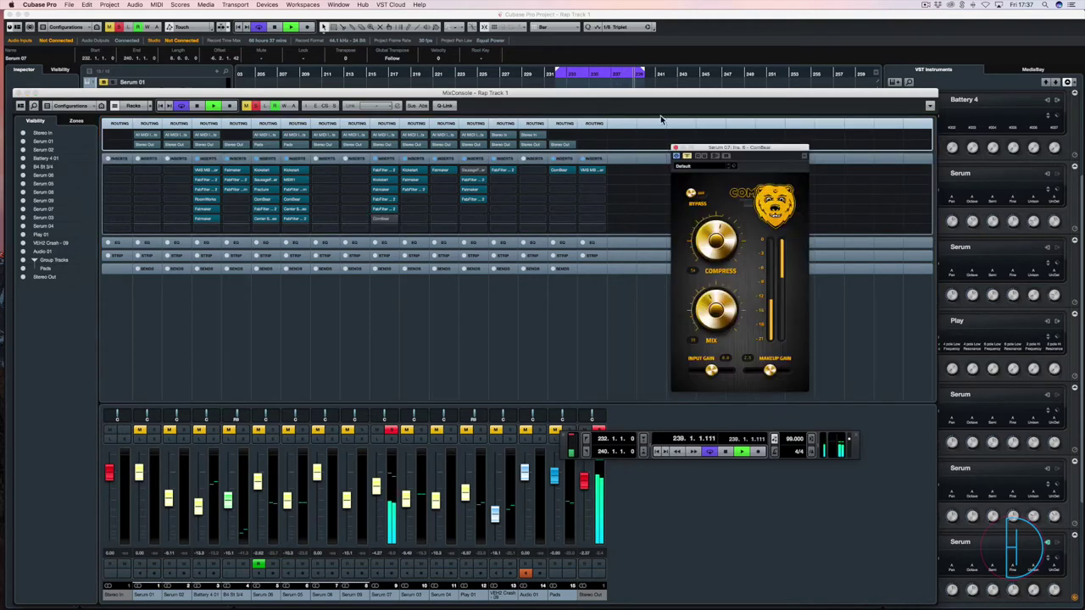
left_click_drag(740, 147, 530, 143)
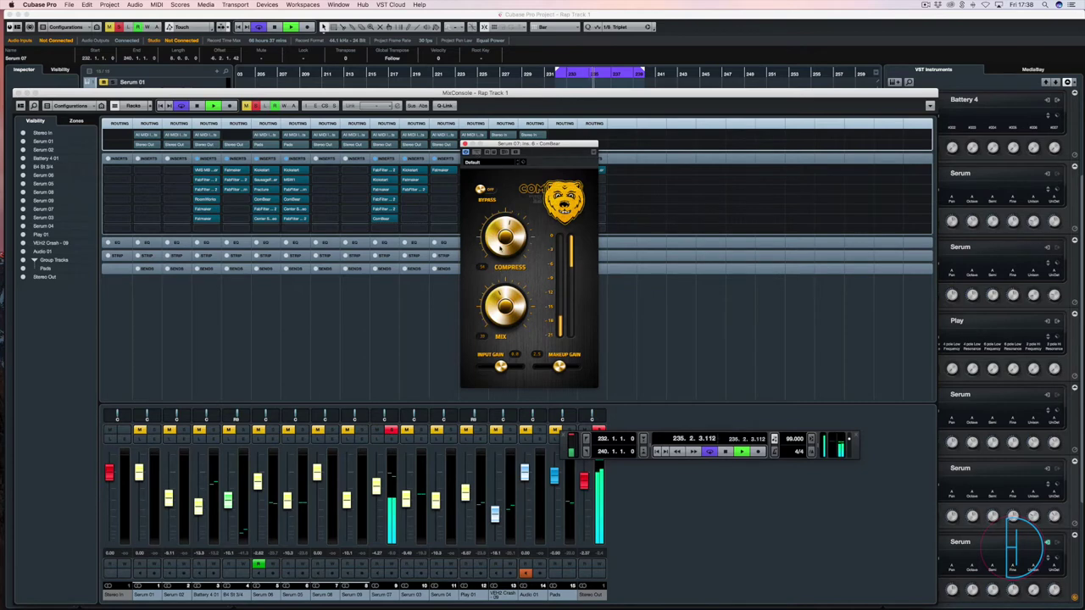
left_click(482, 192)
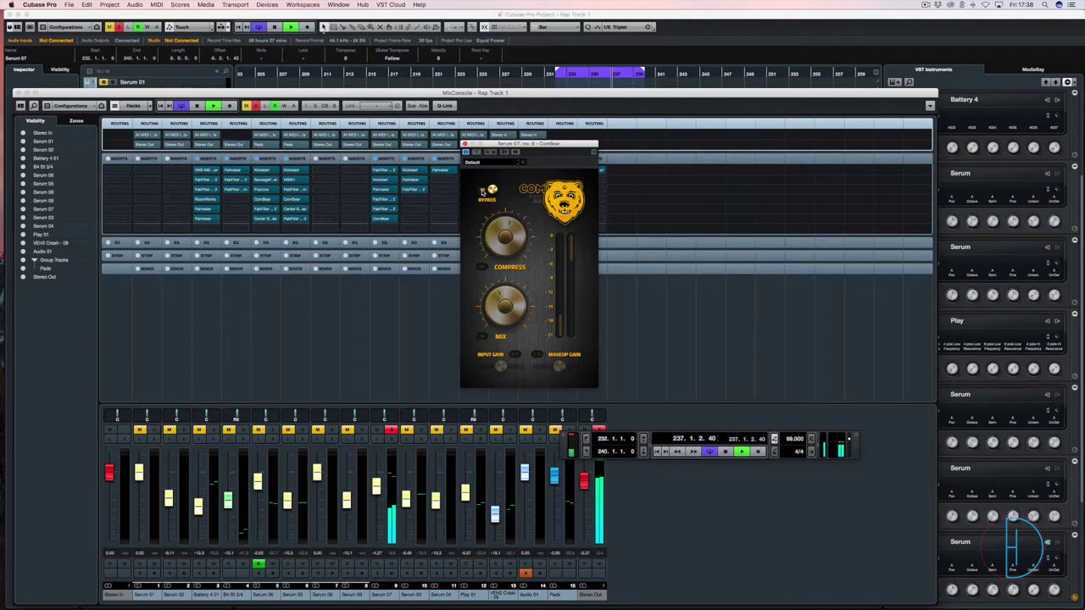
Play from bar 232 and toggle ComBear bypass on and off, ending with it active
left_click(562, 75)
key("space")
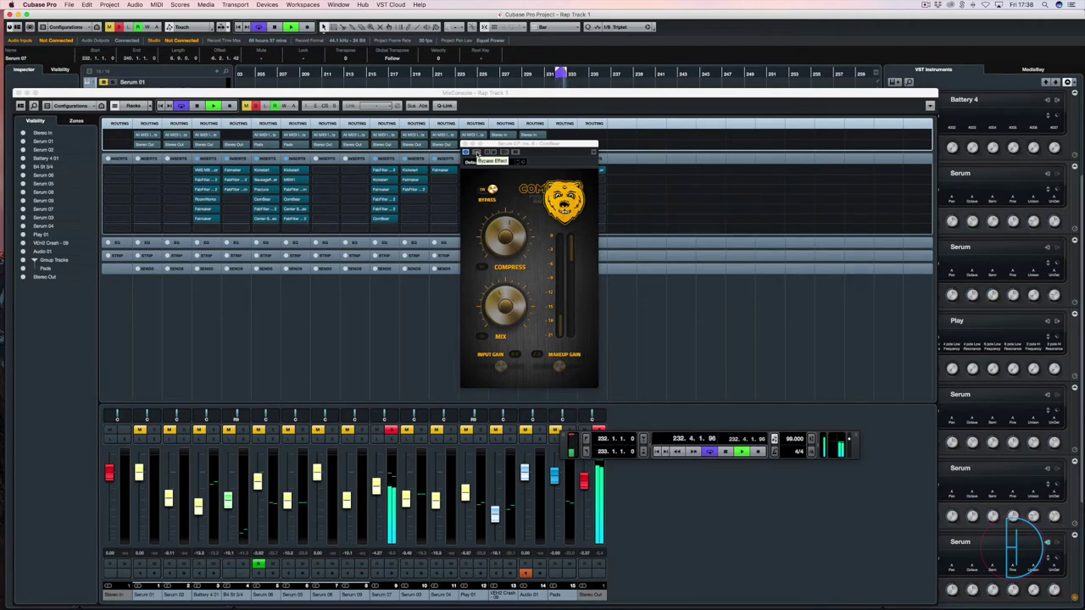
left_click(476, 153)
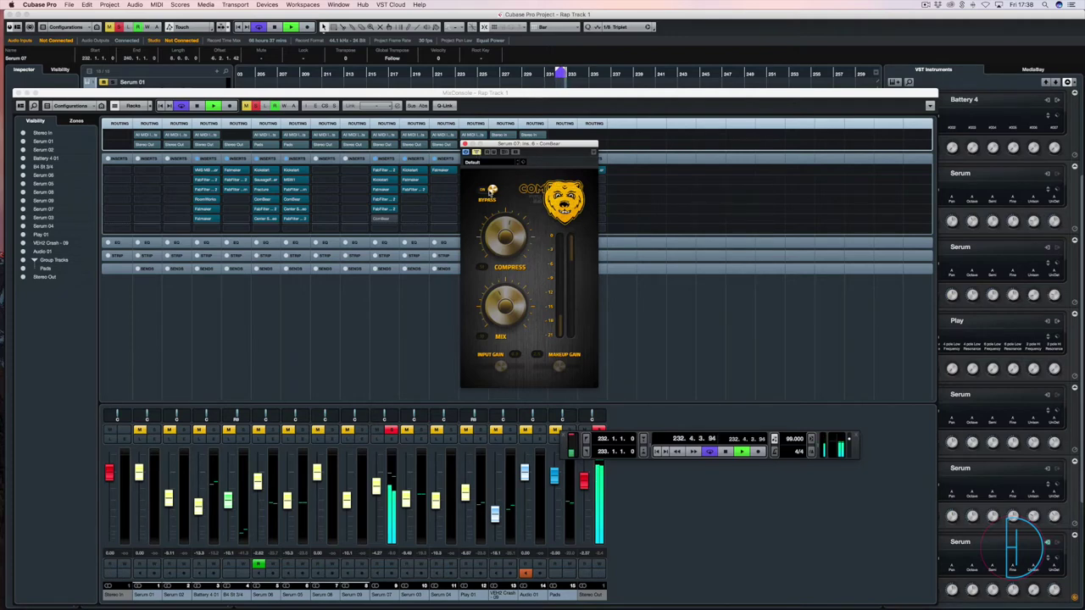
left_click(491, 191)
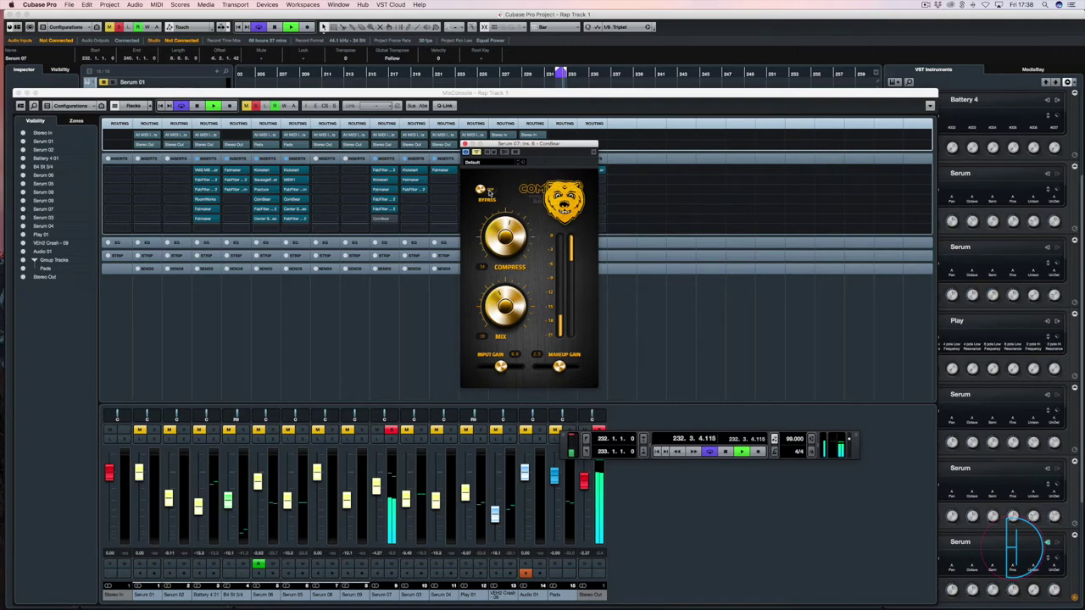
left_click(491, 191)
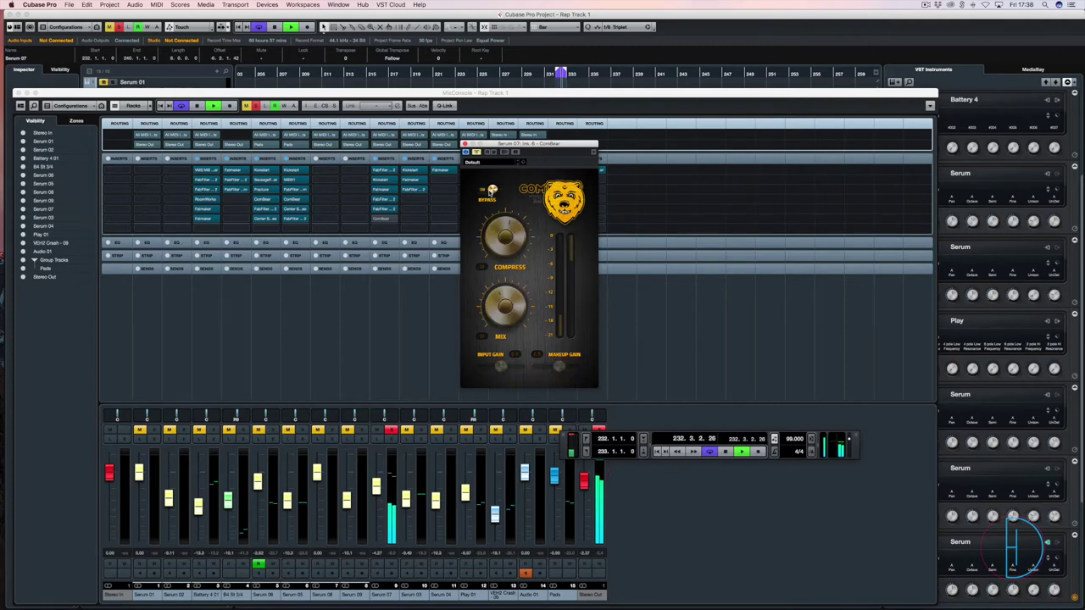
left_click(490, 191)
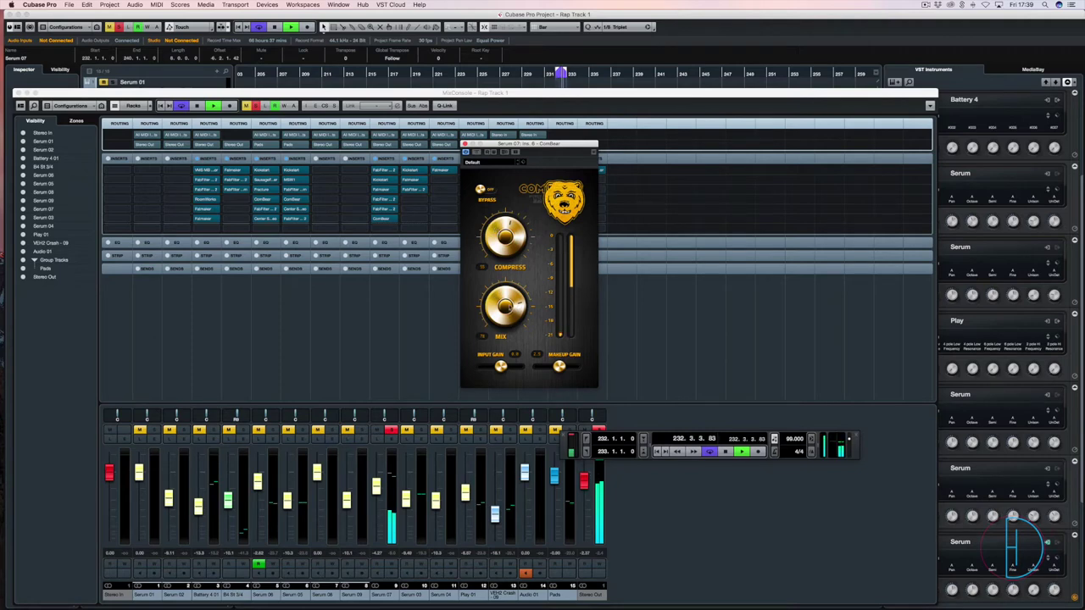
Raise ComBear's MIX, reset COMPRESS and set it to about 16, then close the MixConsole
left_click_drag(488, 336, 487, 376)
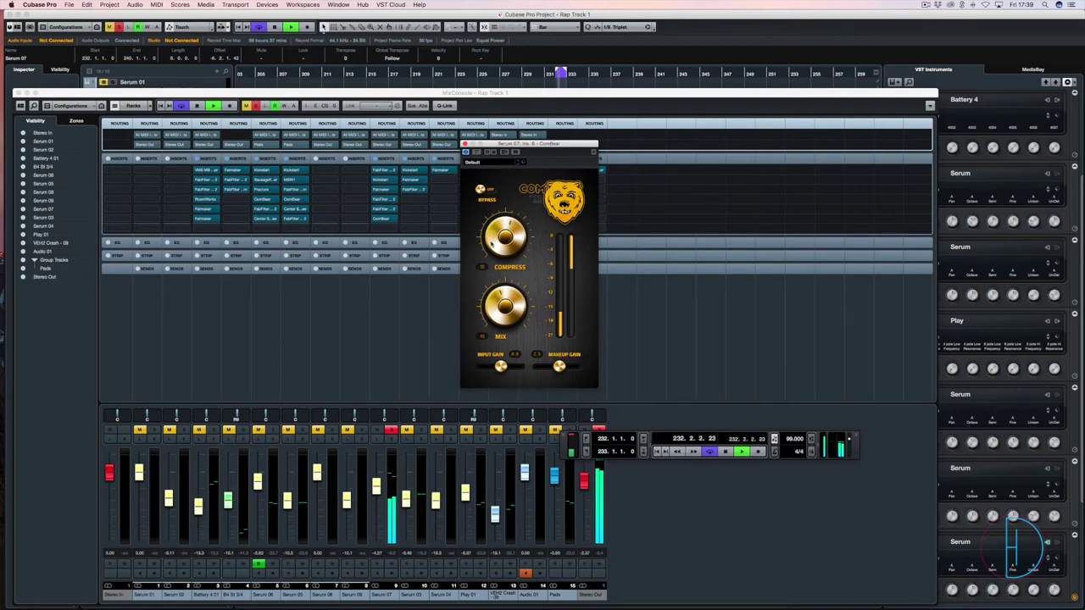
left_click_drag(491, 245, 494, 117)
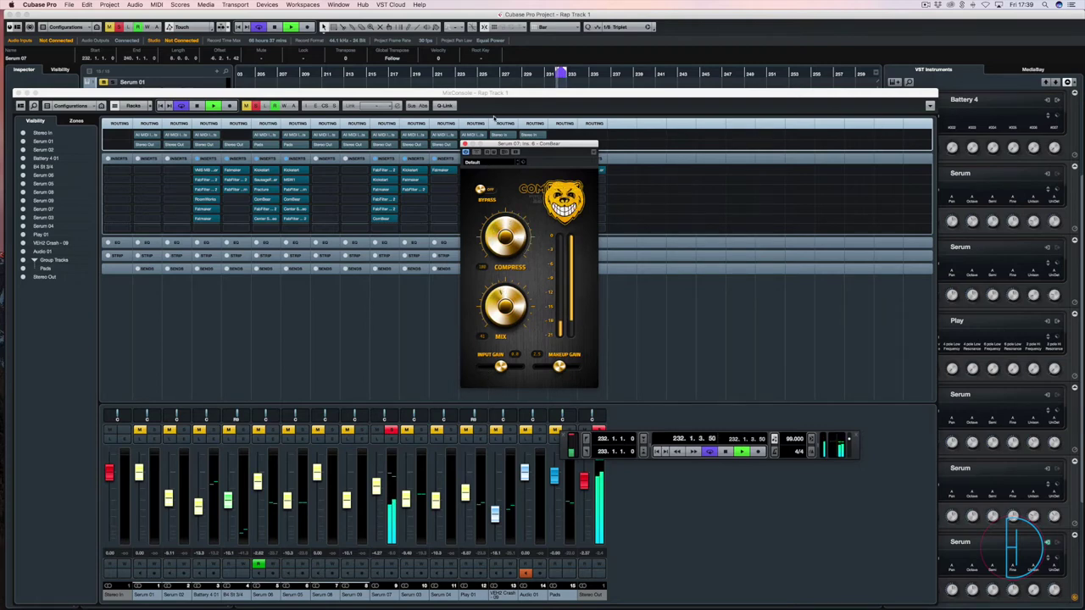
double_click(495, 229)
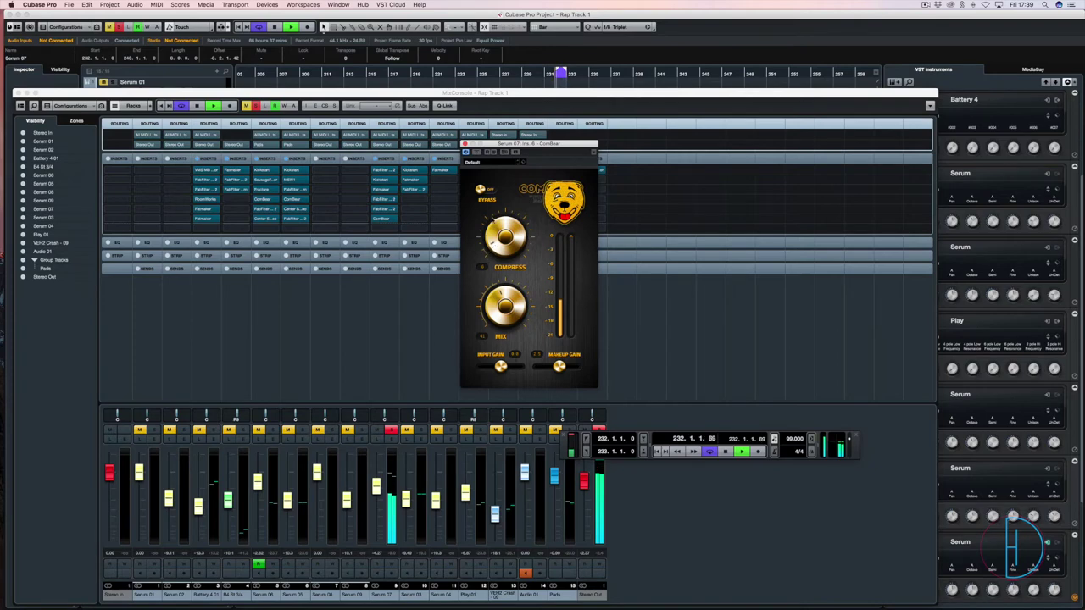
left_click_drag(490, 243, 489, 226)
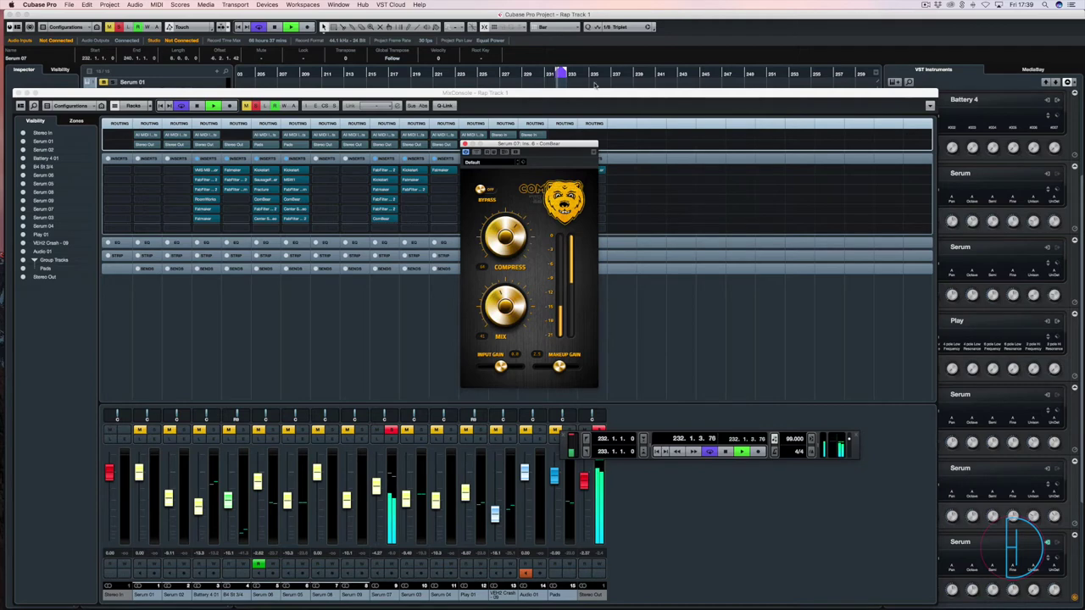
key("F3")
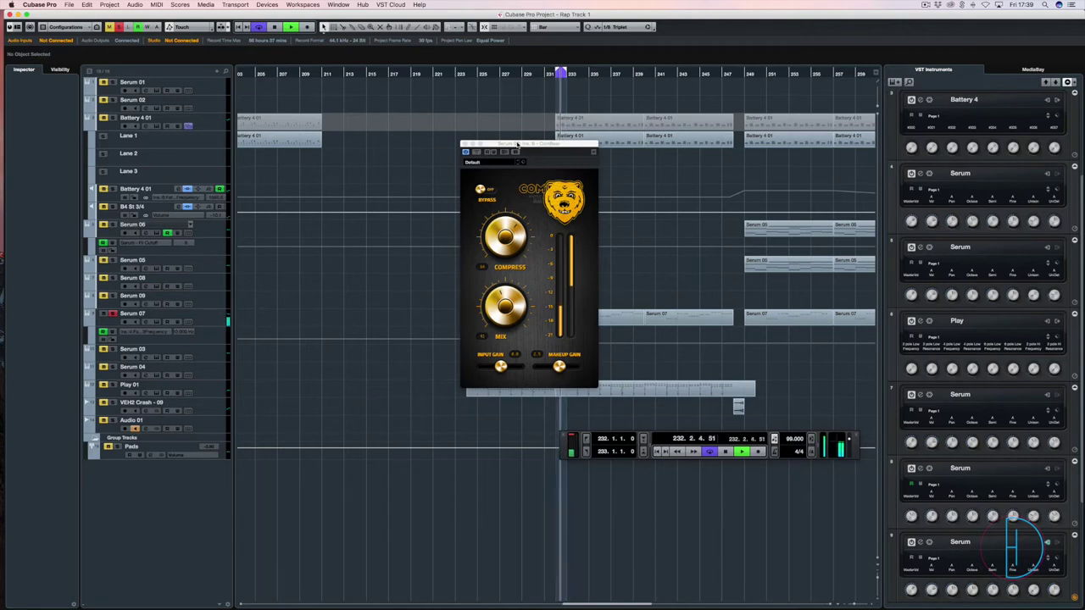
Loop bars 232–240 from the Battery 4 01 events and lower CompBear's Compress from 66 to 40
left_click_drag(525, 144, 290, 114)
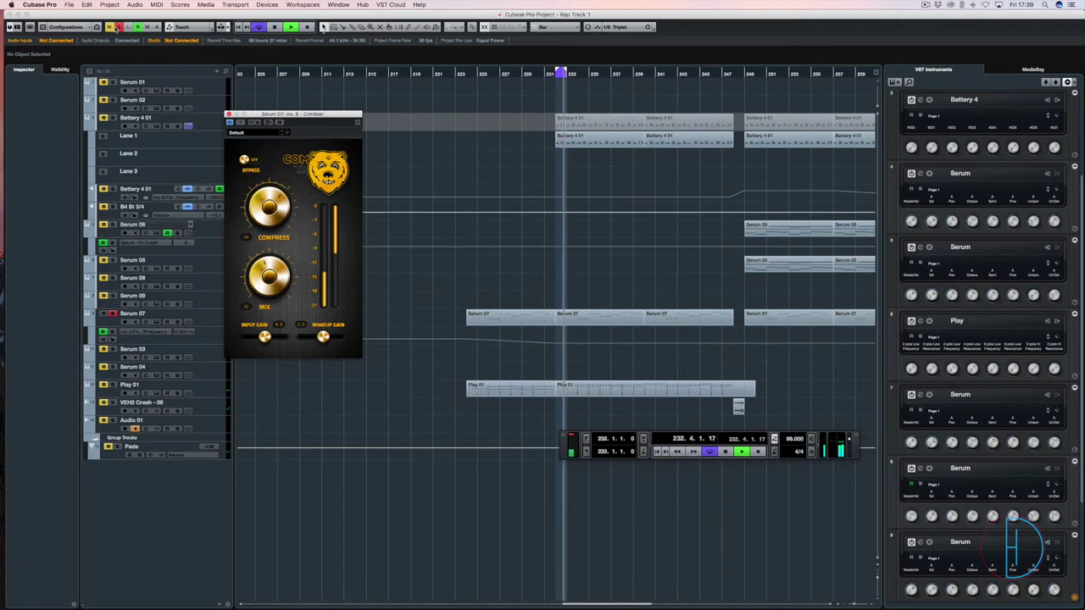
left_click(612, 124)
key("p")
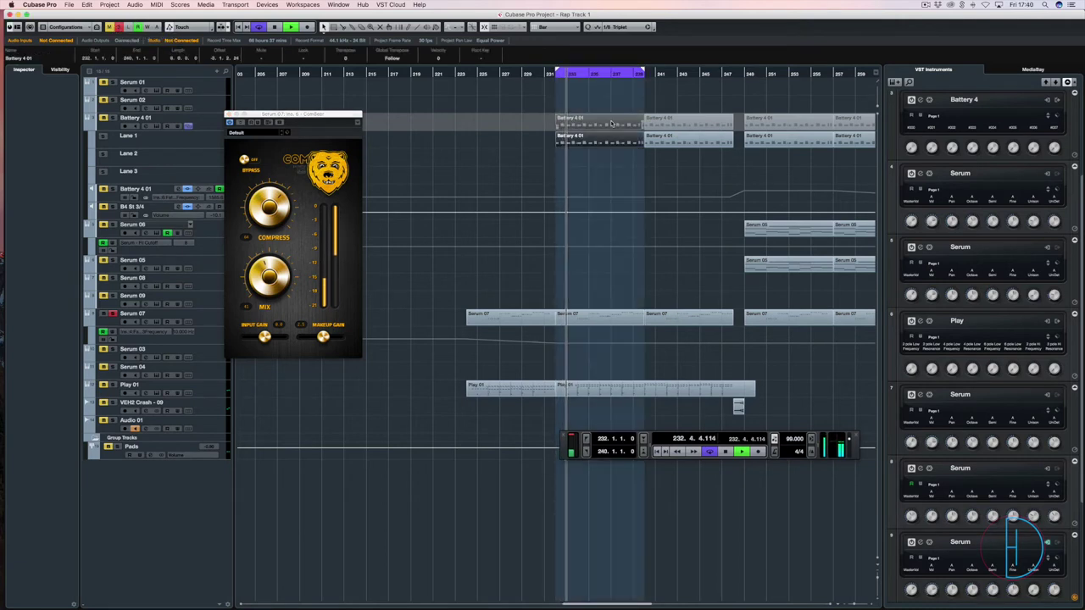
key("space")
left_click(596, 184)
key("space")
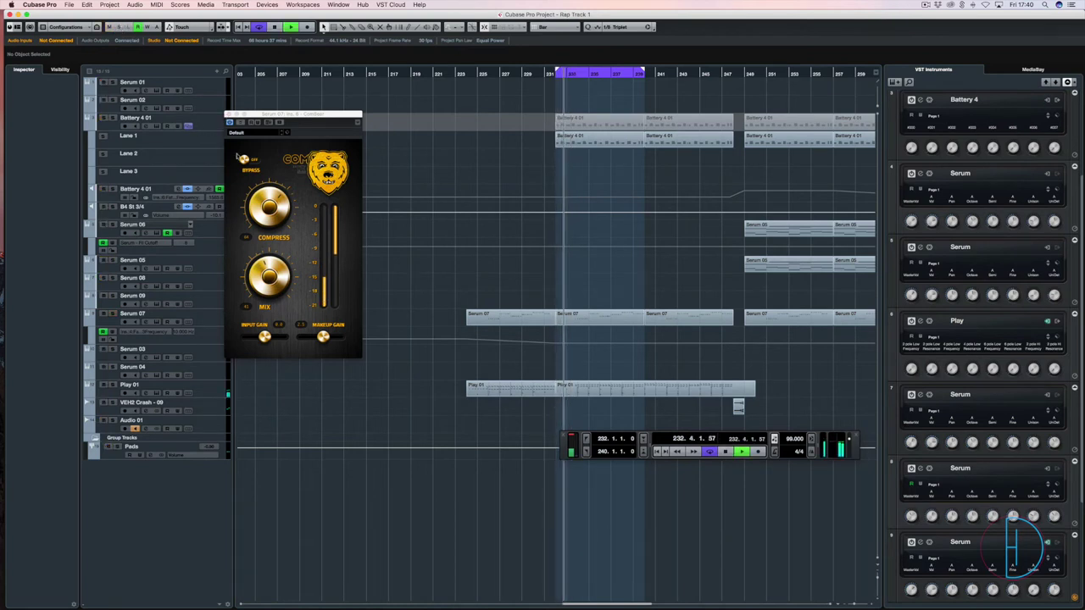
left_click_drag(257, 188, 254, 201)
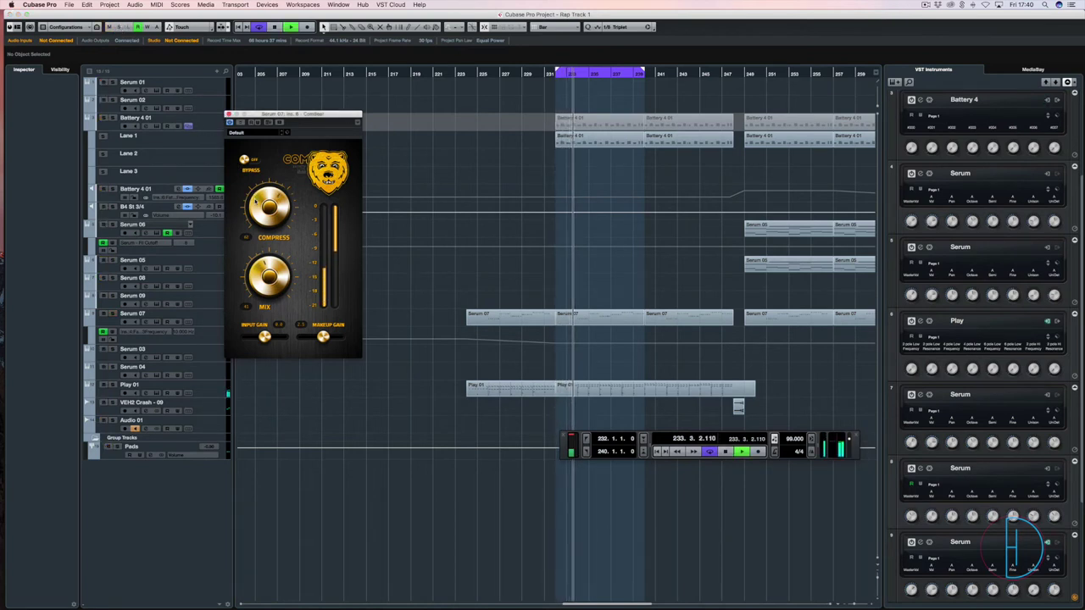
In the MixConsole, raise the soloed Serum 07 fader to -1.06 dB, unsolo, and reopen CompBear
key("F3")
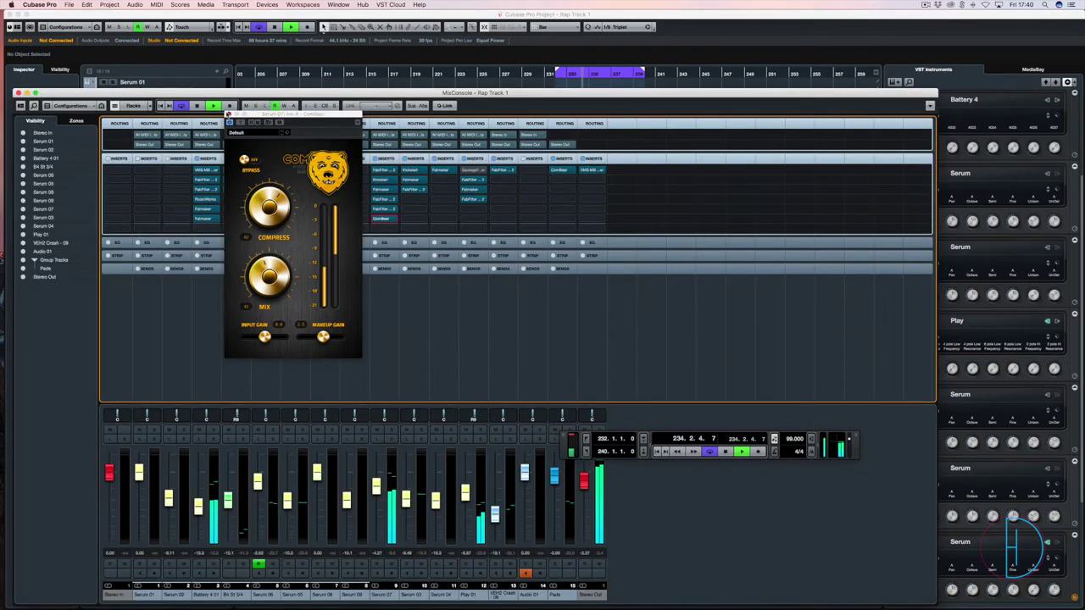
left_click(229, 122)
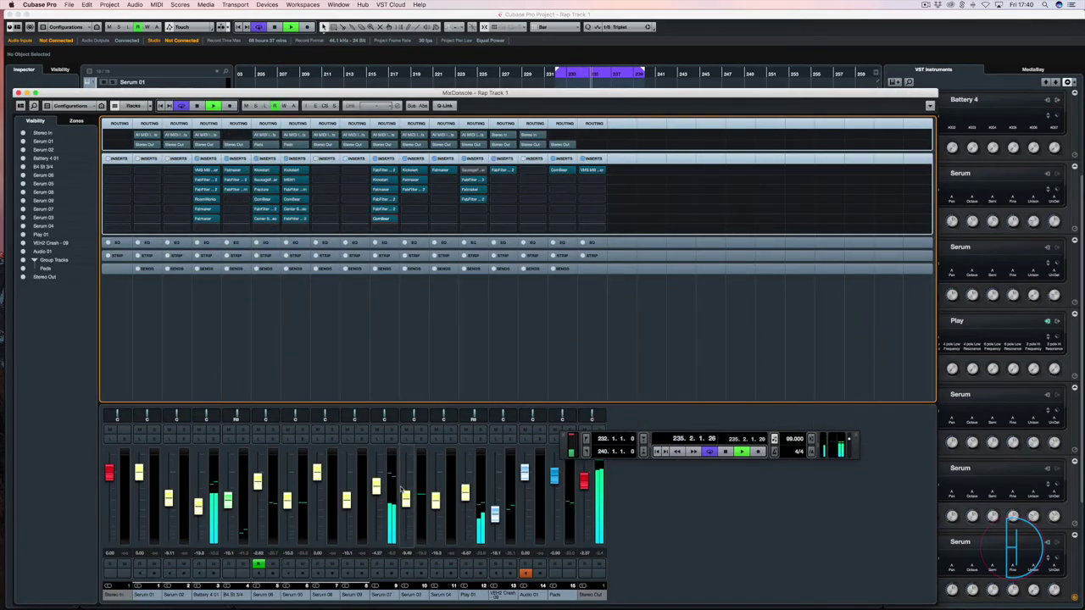
left_click(390, 430)
left_click_drag(376, 489, 378, 480)
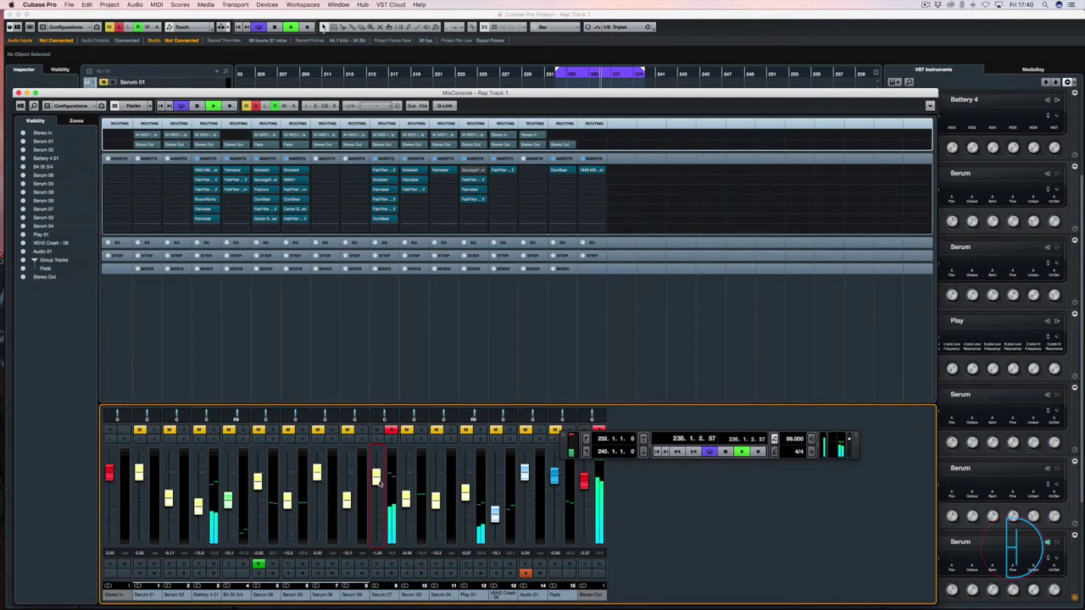
key("s")
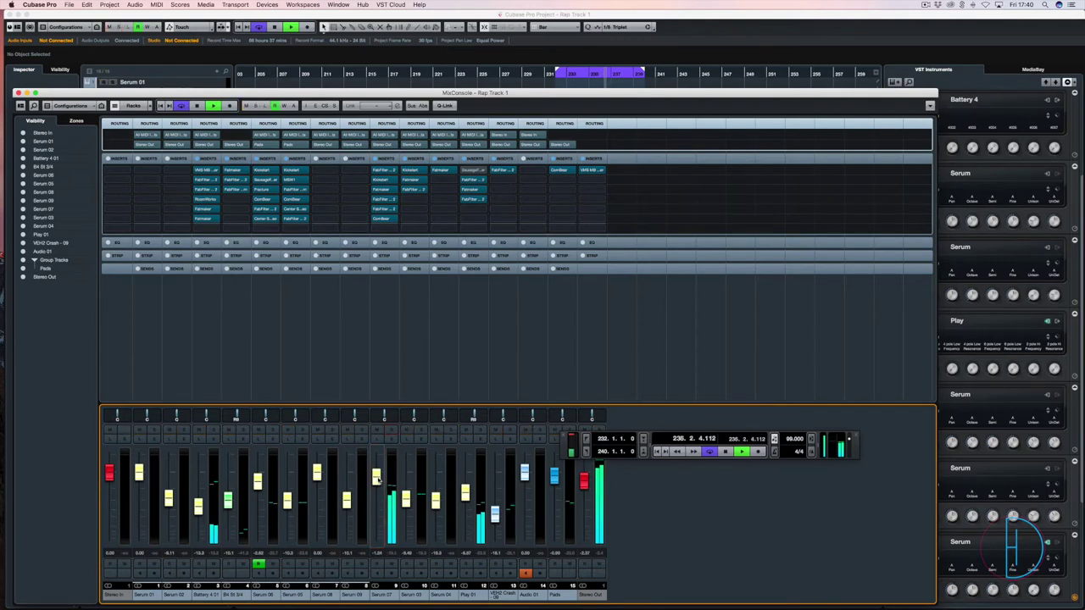
left_click(376, 159)
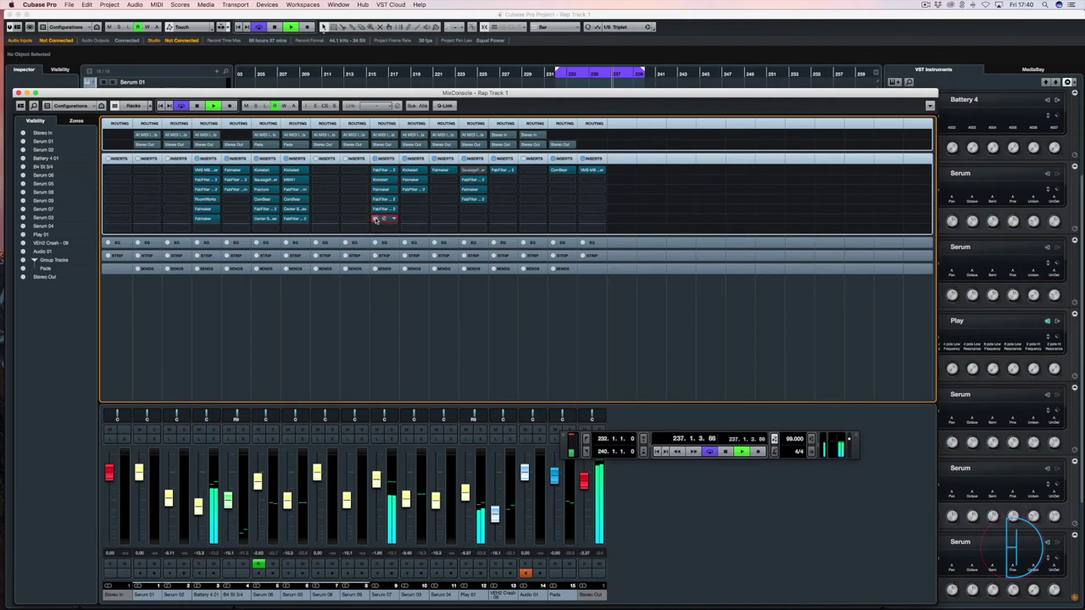
left_click(383, 218)
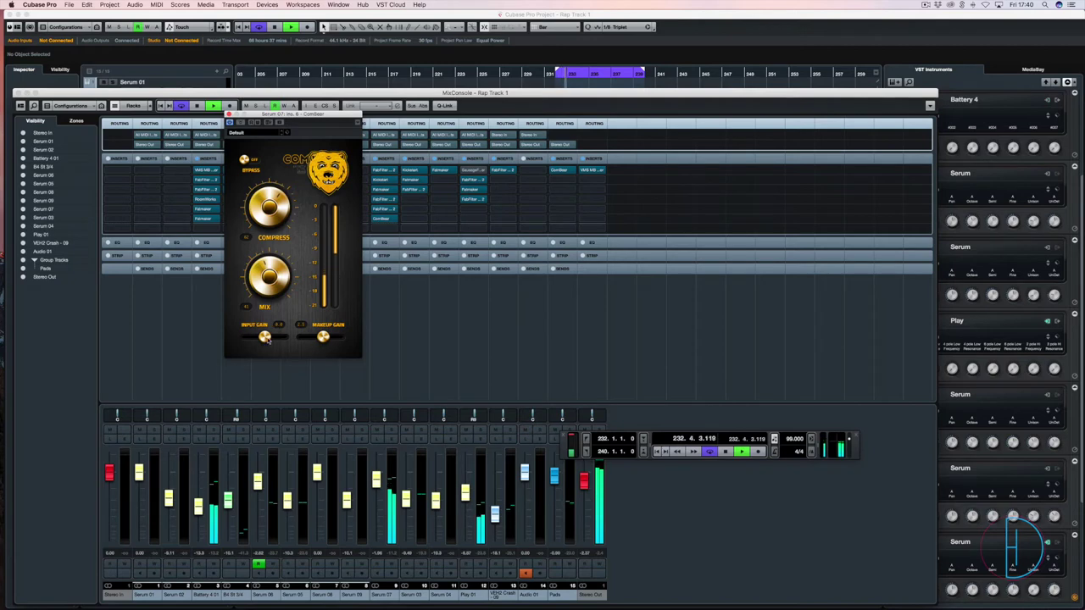
Raise CompBear's makeup gain on Serum 07 to about 4.7 and A/B it against bypass three times
mouse_move(323, 337)
left_mouse_down()
mouse_move(323, 326)
mouse_move(323, 341)
left_mouse_up()
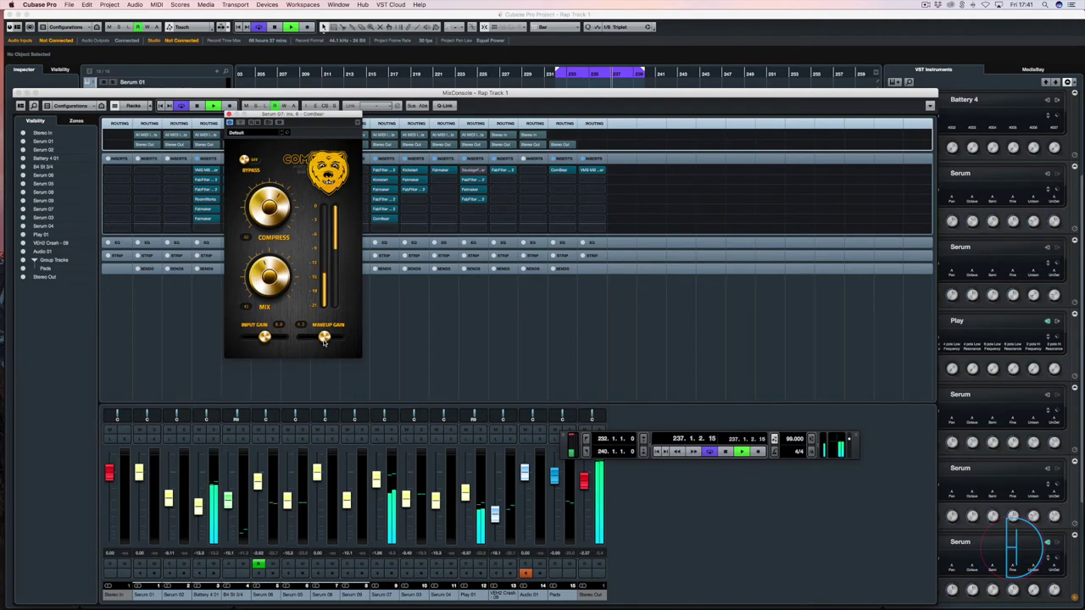
left_click_drag(323, 341, 322, 343)
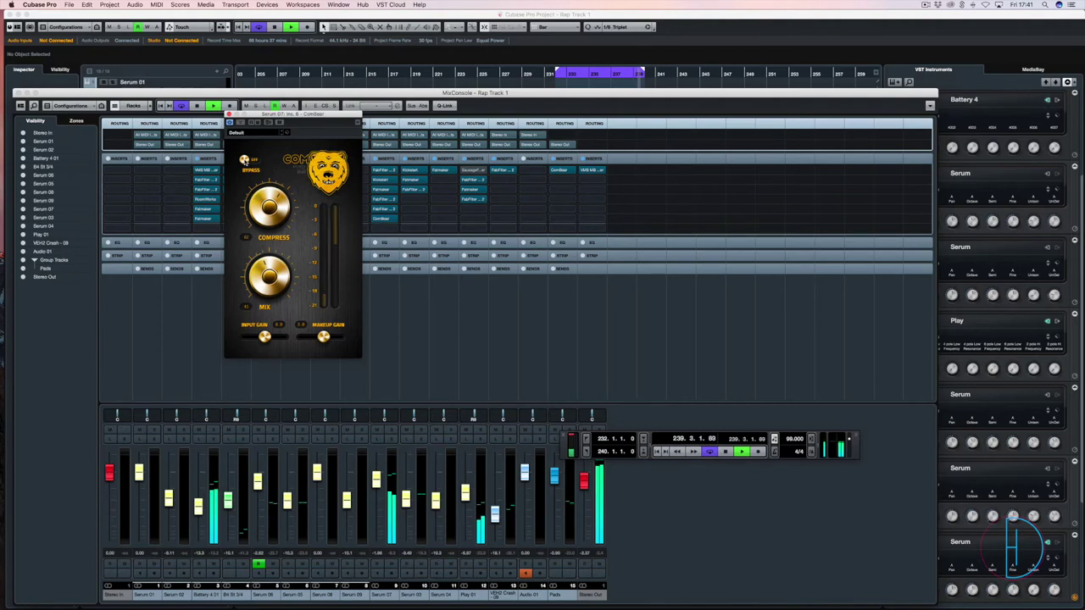
left_click(254, 160)
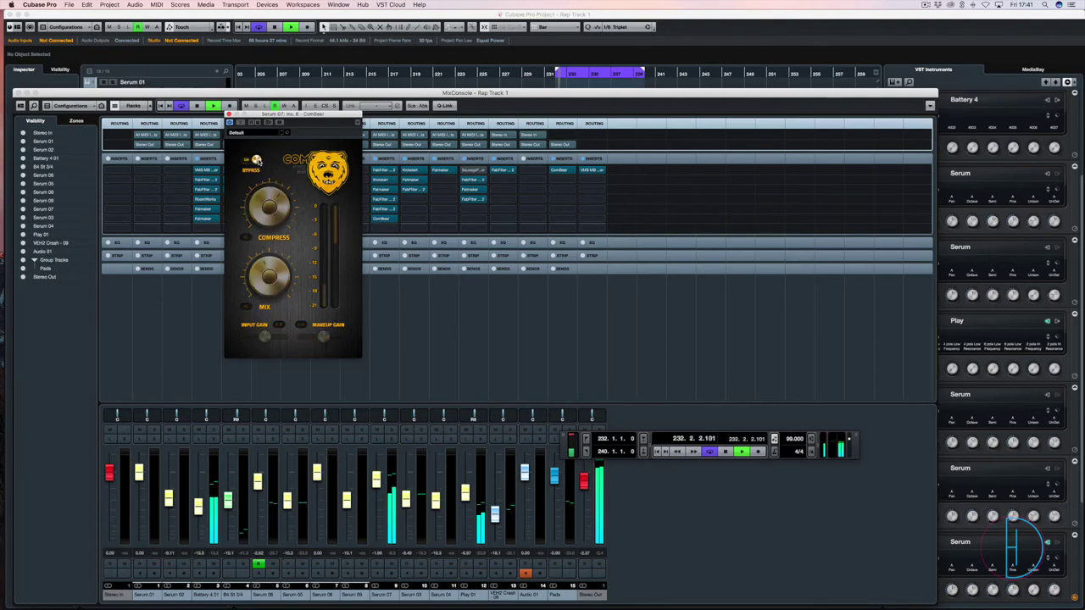
left_click(255, 160)
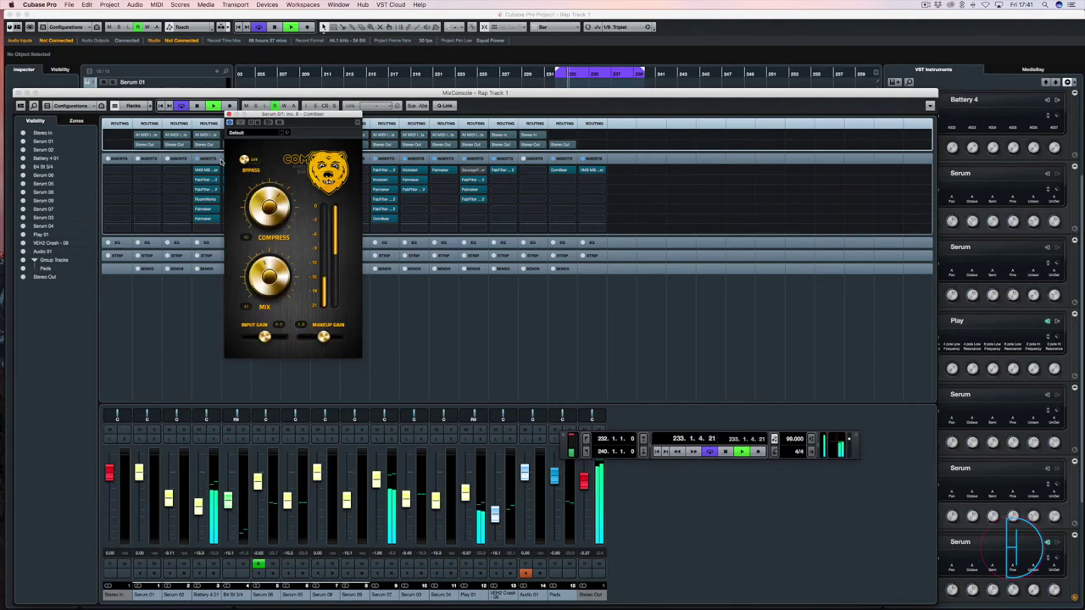
left_click(255, 160)
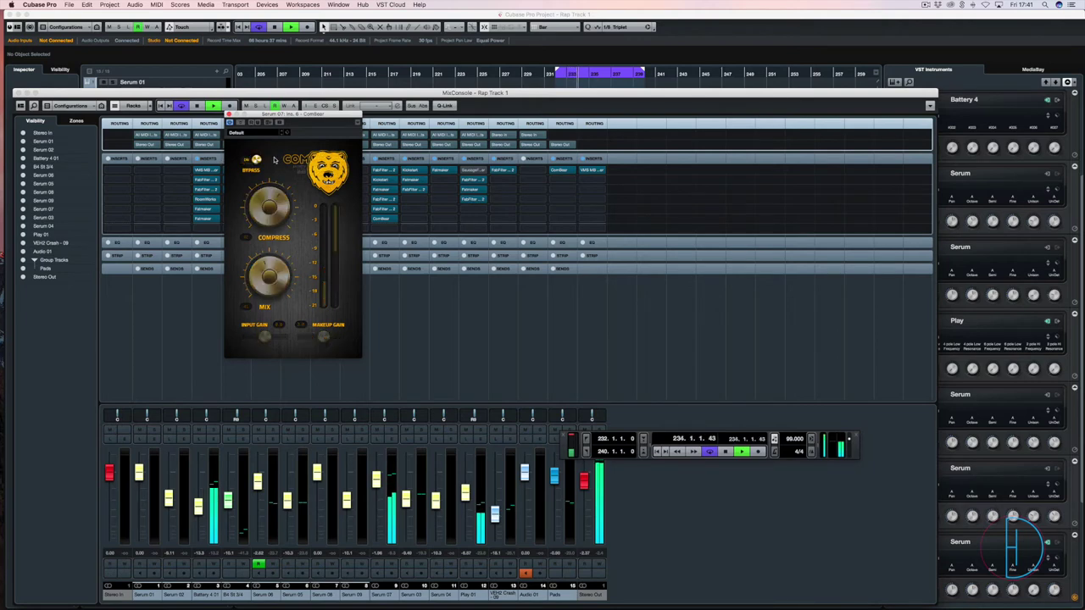
left_click(255, 160)
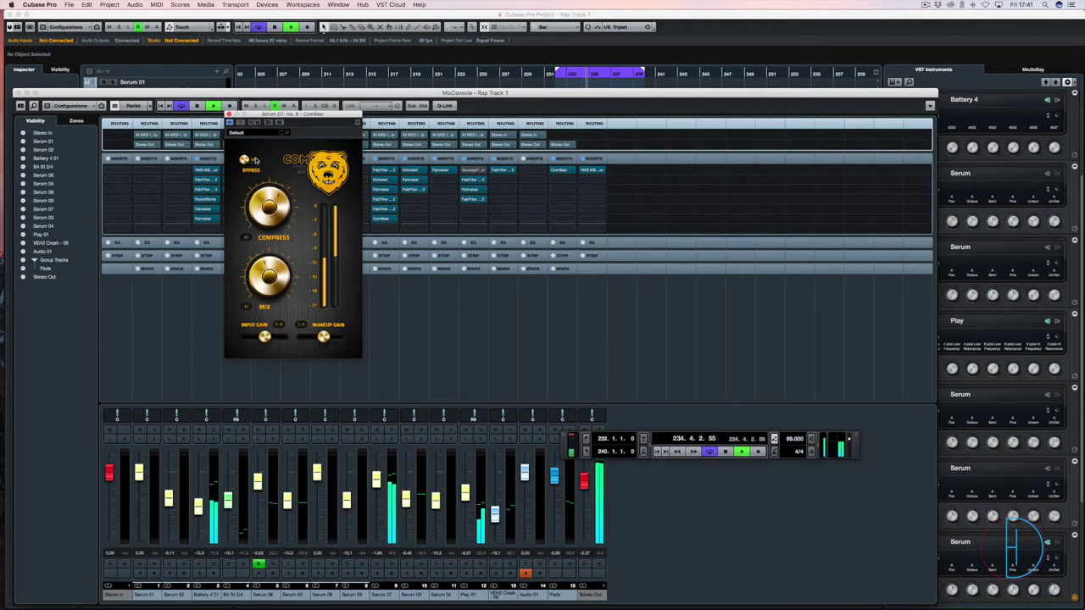
left_click(255, 160)
left_click(255, 160)
Stop playback and close both the CompBear window and MixConsole
key("space")
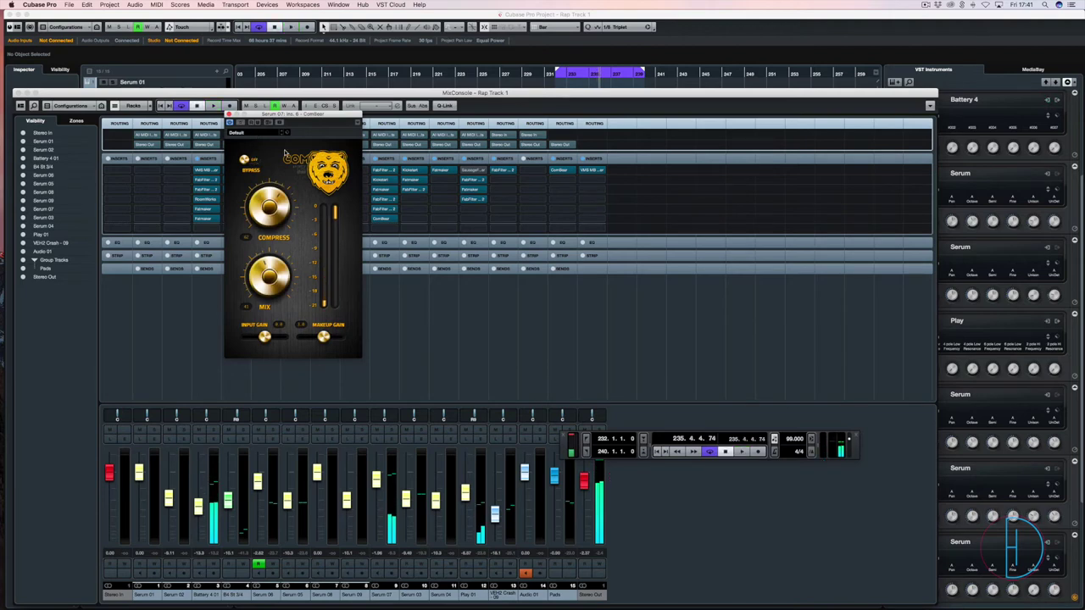
left_click(229, 113)
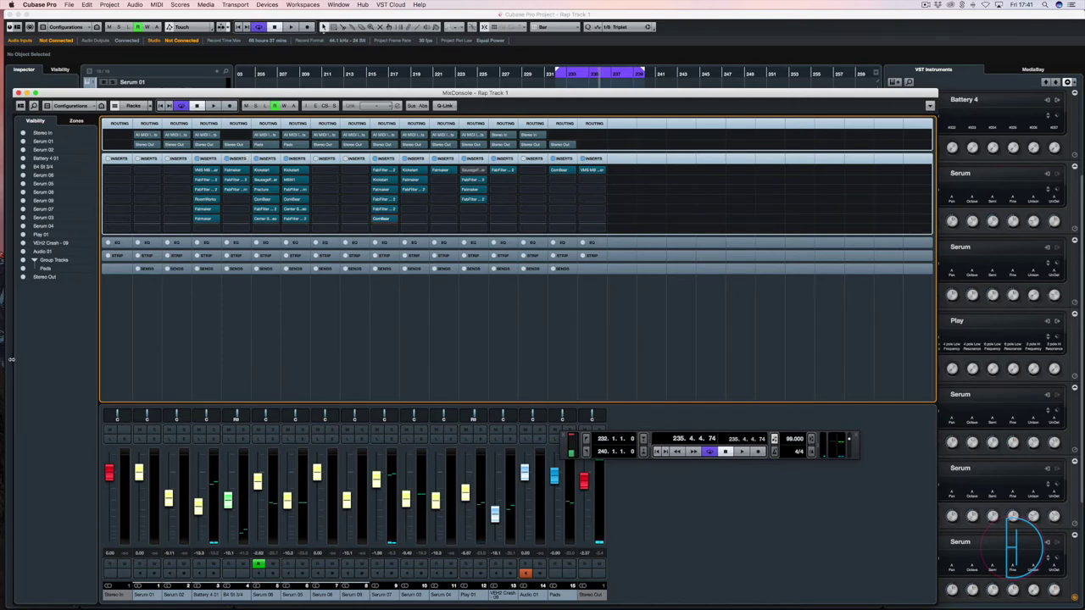
key("F3")
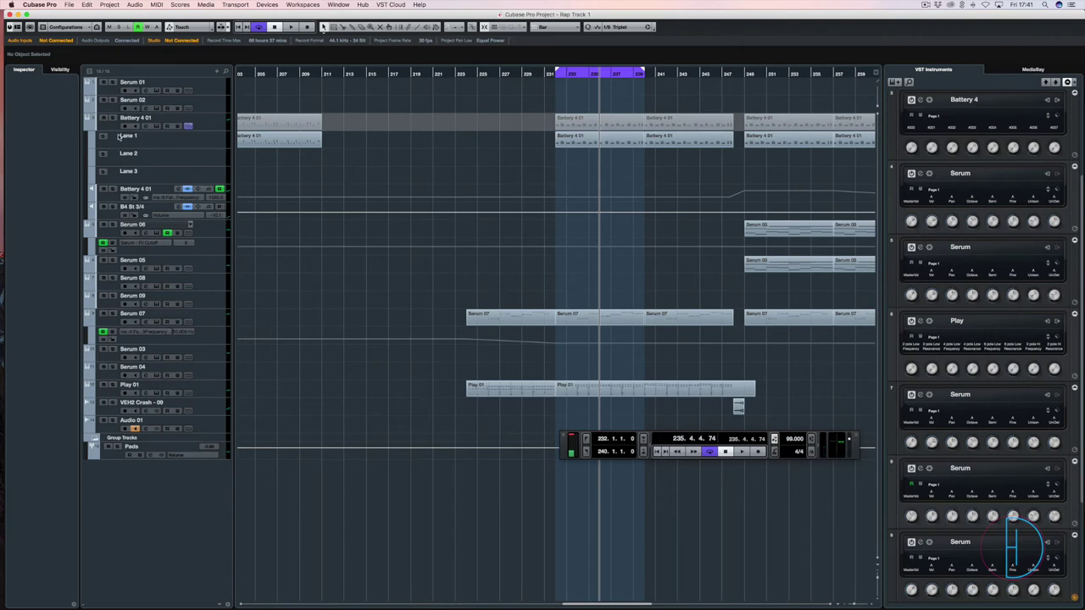
Play from the loop start, restart at bar 232 with Serum 07 soloed, then stop and reopen MixConsole
key("space")
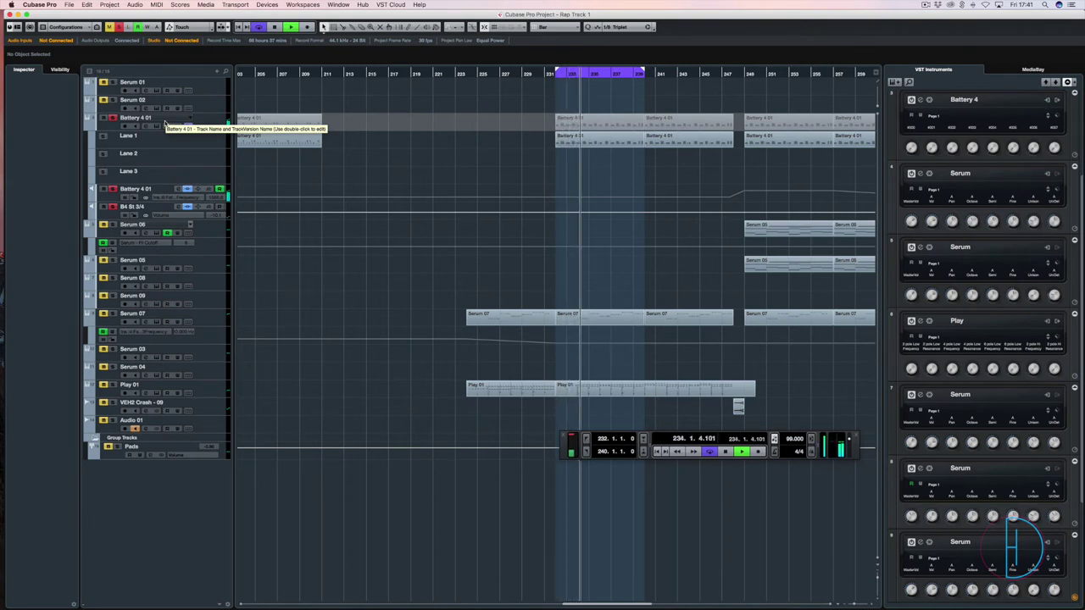
key("space")
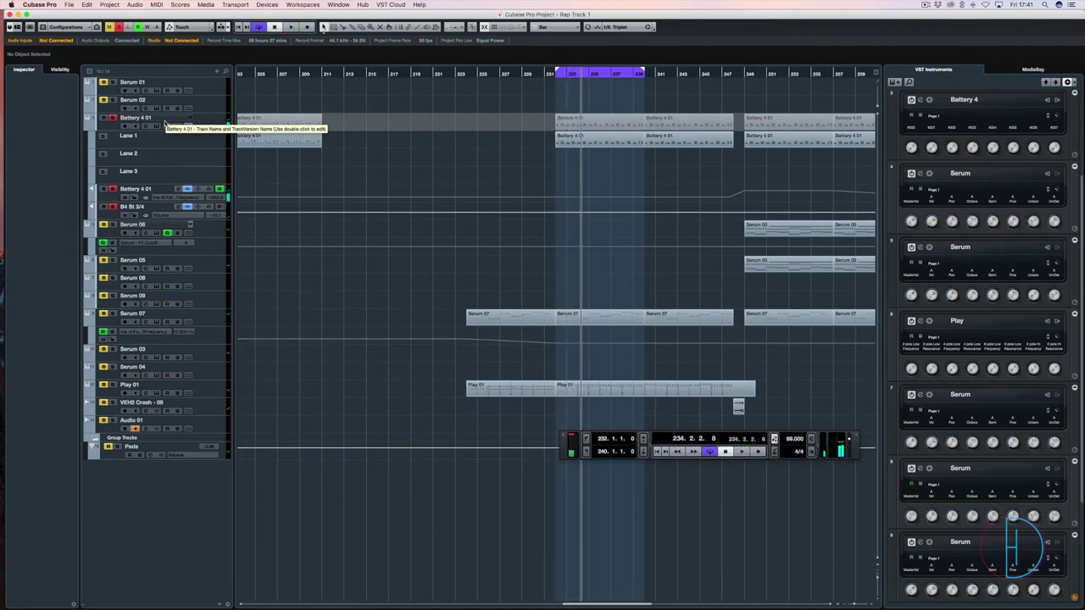
key("space")
left_click(114, 313)
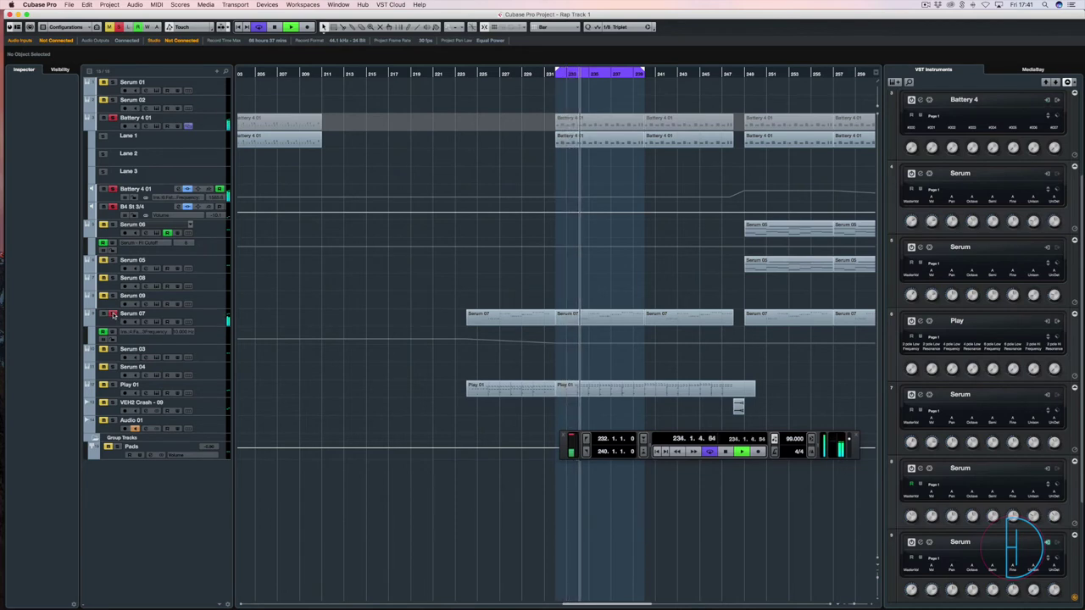
key("space")
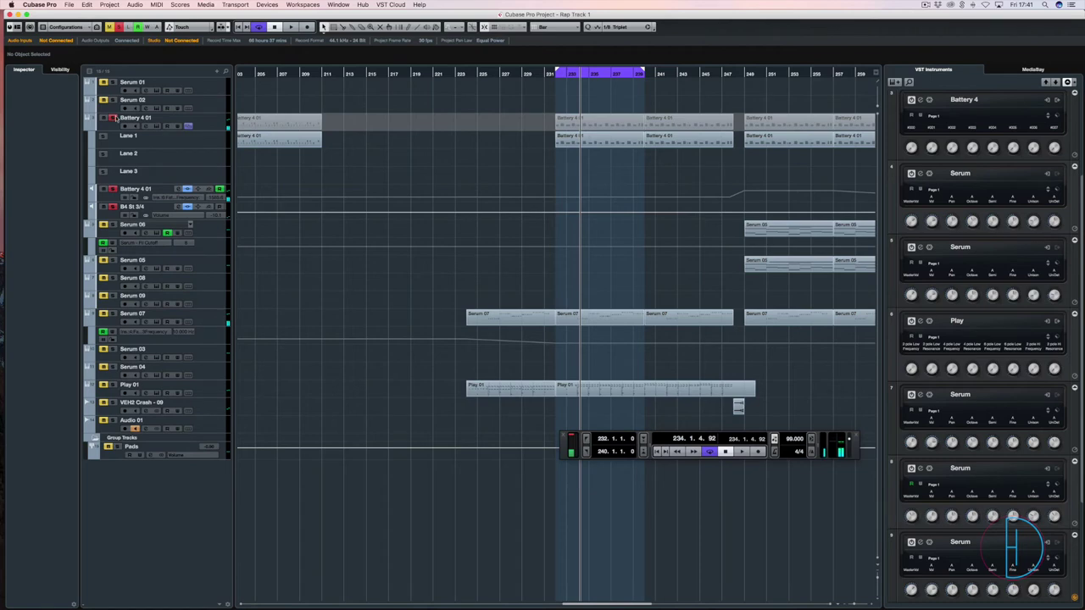
key("F3")
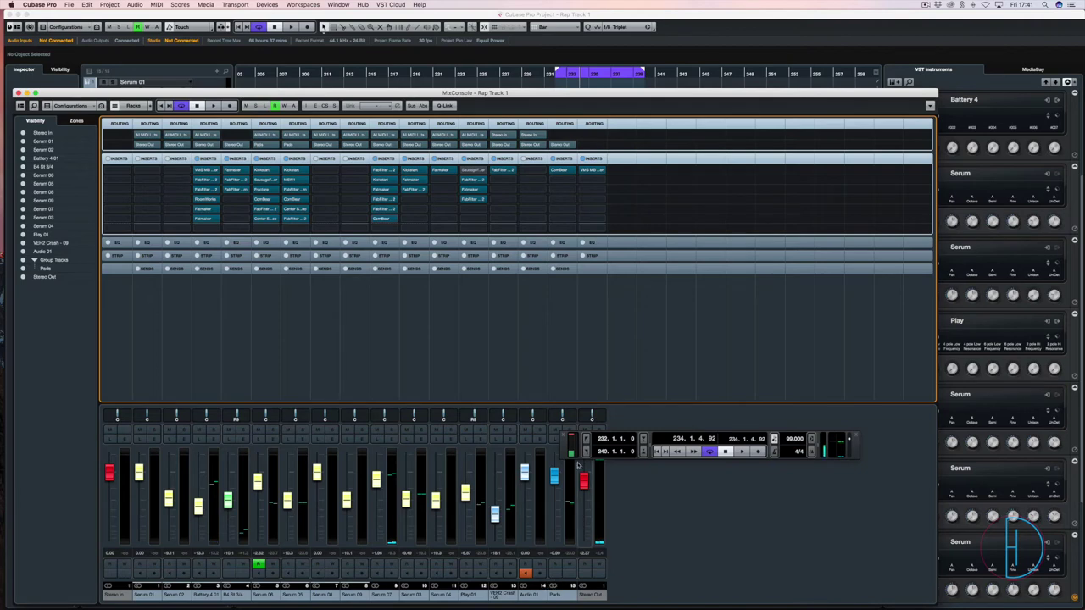
Move the Transport panel down-right out of the way and close MixConsole
left_click_drag(568, 429, 613, 470)
left_click_drag(633, 508, 663, 535)
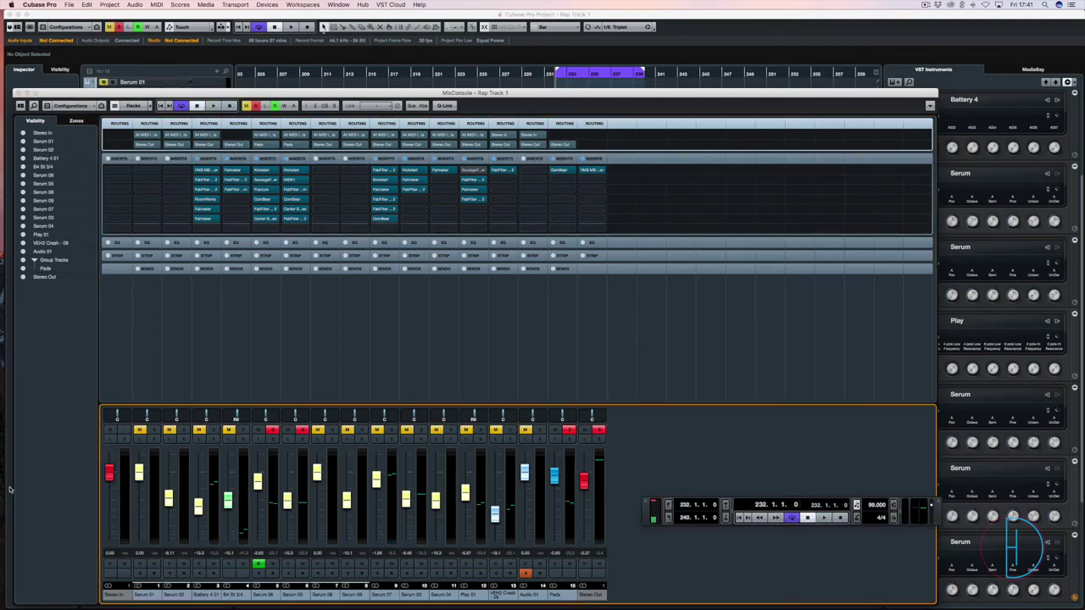
key("F3")
Set the loop to the Serum 06 part, bars 249–257, play it, and reopen MixConsole
key("space")
left_click(806, 225)
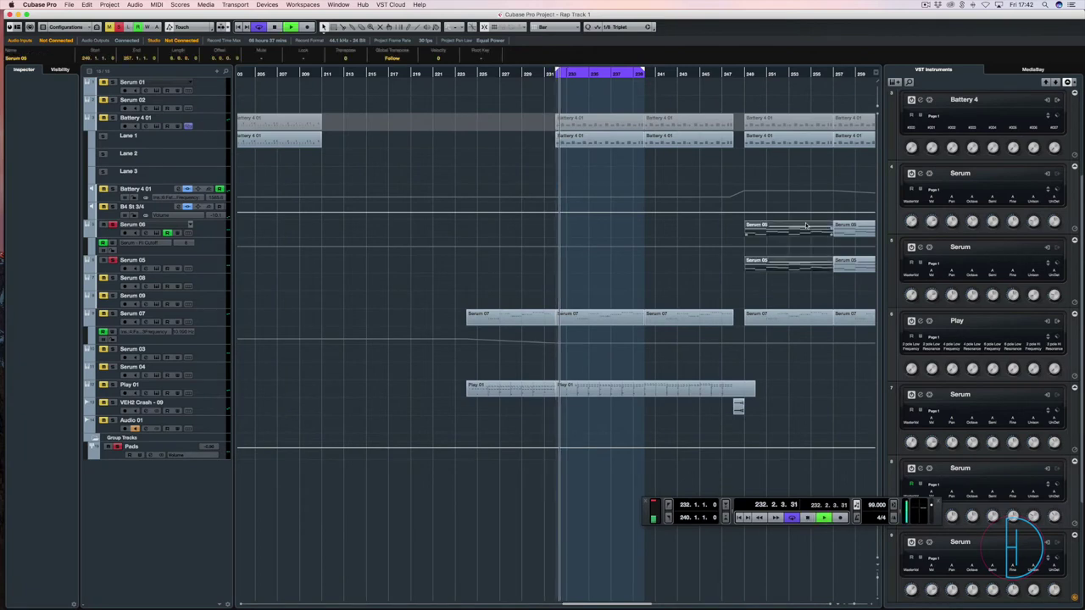
key("p")
key("space")
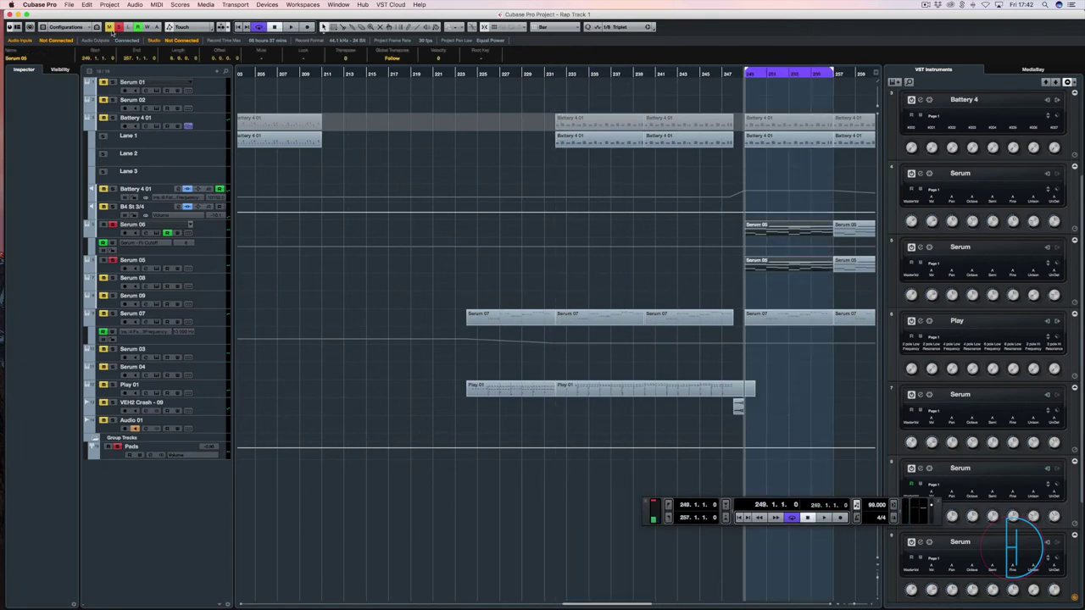
key("space")
key("F3")
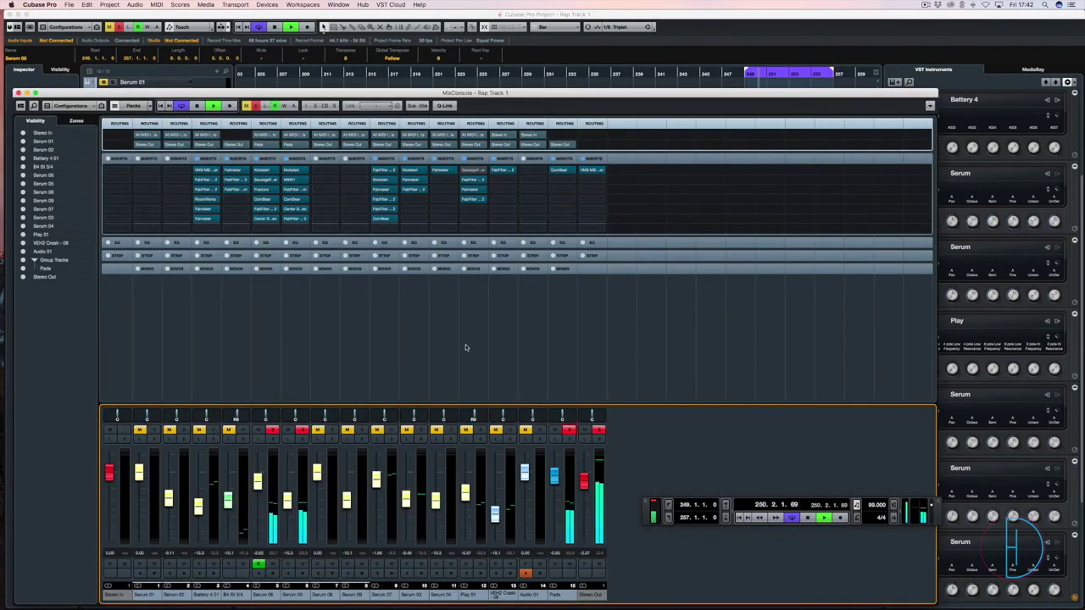
Open the Pads CompBear, A/B it with bypass, raise Compress to about 76, then stop playback
left_click(560, 171)
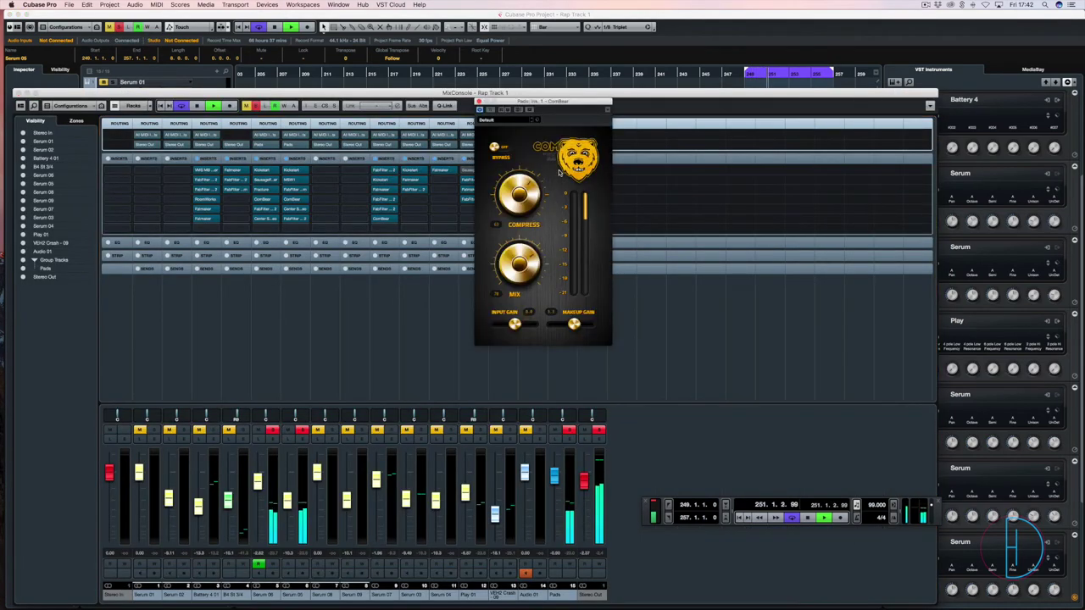
left_click(504, 147)
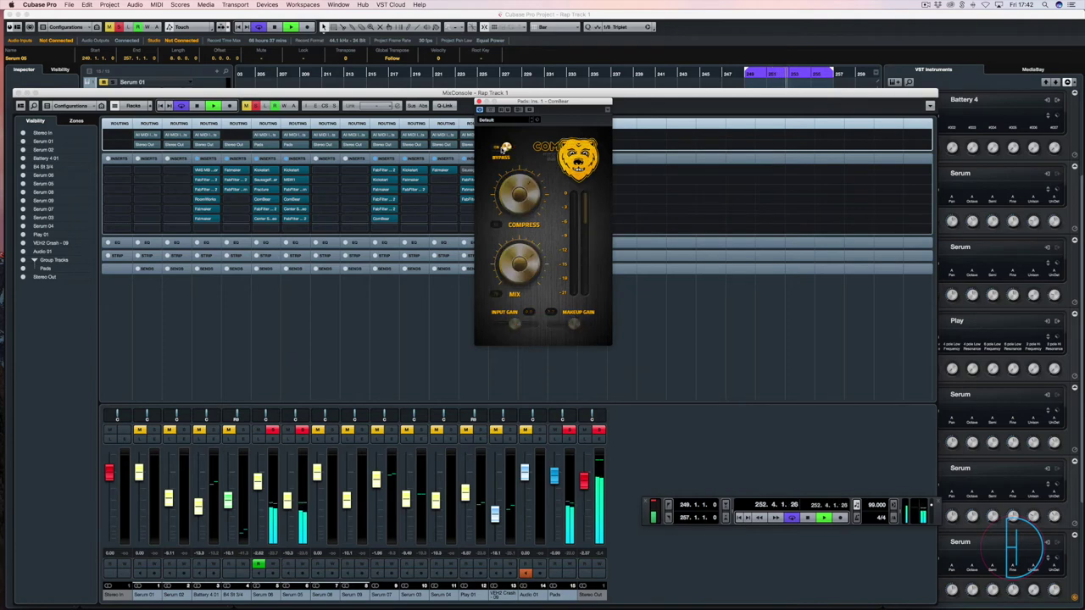
left_click(503, 149)
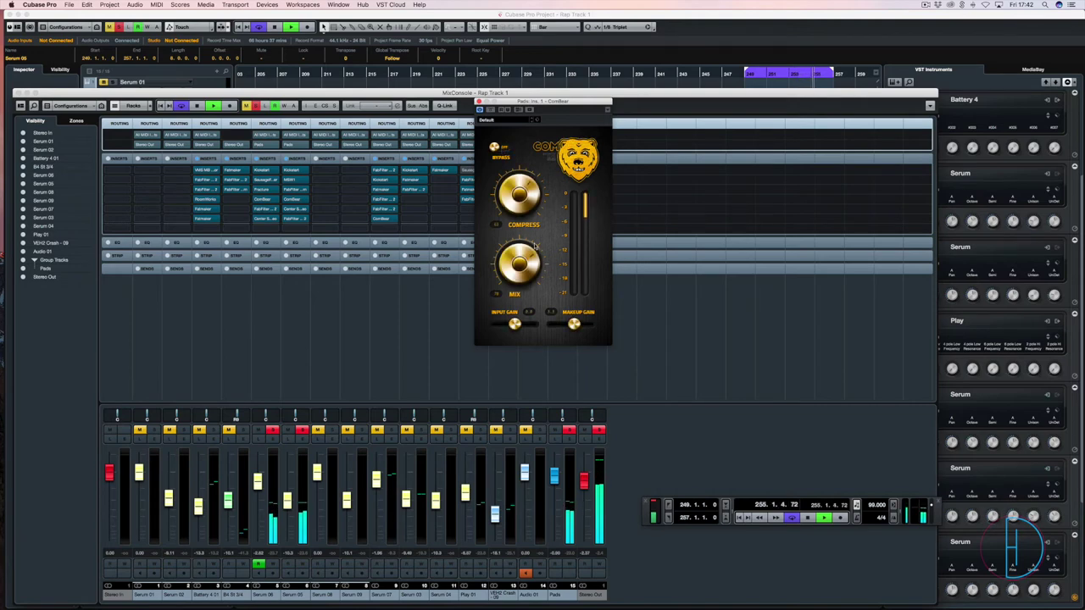
mouse_move(507, 192)
left_mouse_down()
mouse_move(511, 163)
mouse_move(512, 179)
left_mouse_up()
key("space")
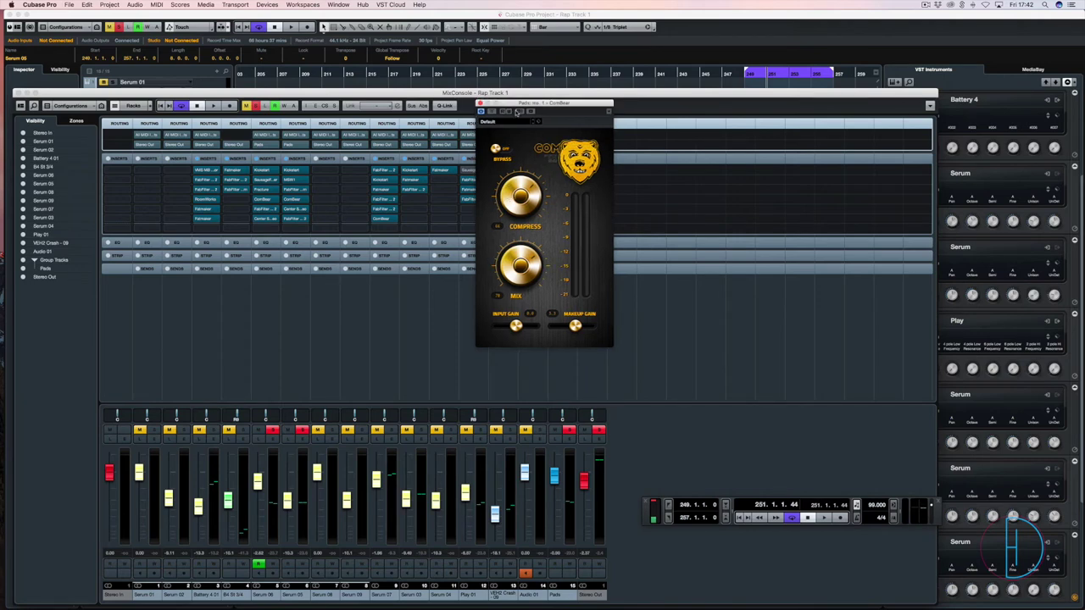
Reposition the Pads ComBear window, then A/B its compression off and on during playback before stopping
left_click_drag(501, 121, 653, 272)
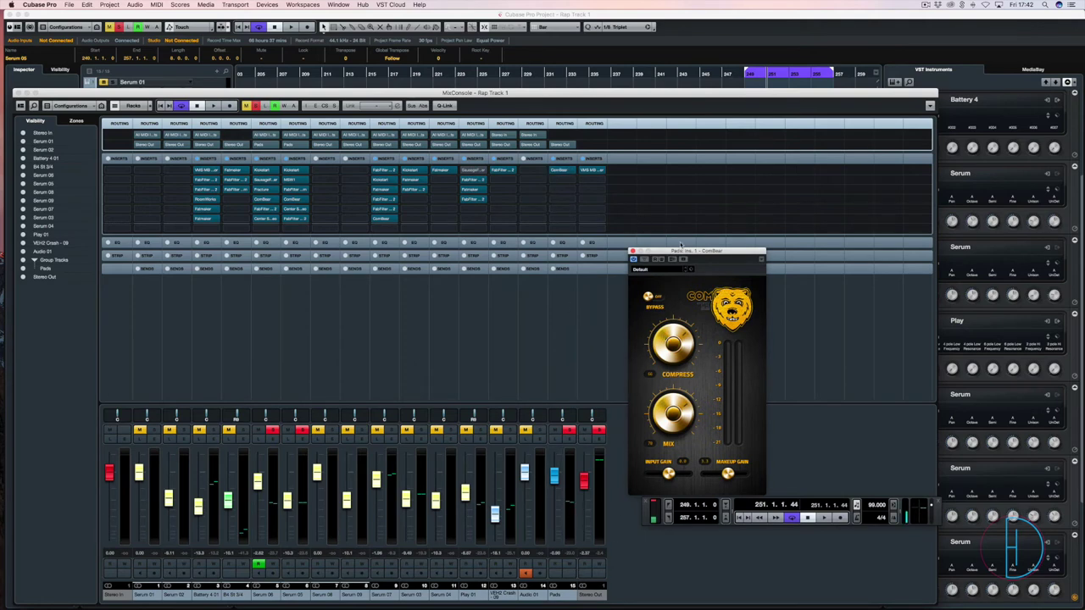
left_click_drag(680, 246, 617, 195)
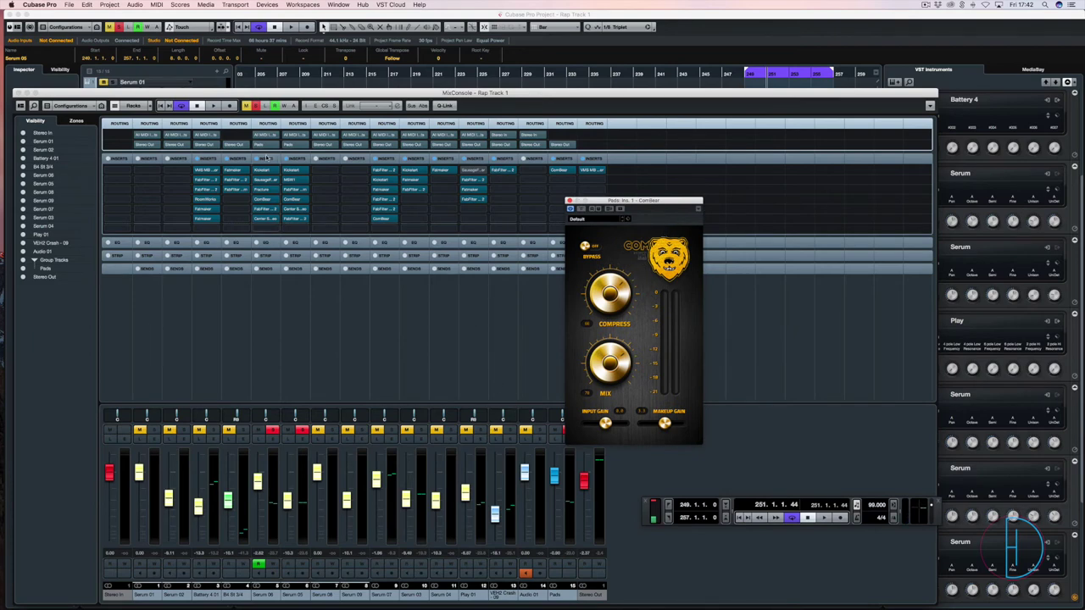
mouse_move(293, 199)
key("space")
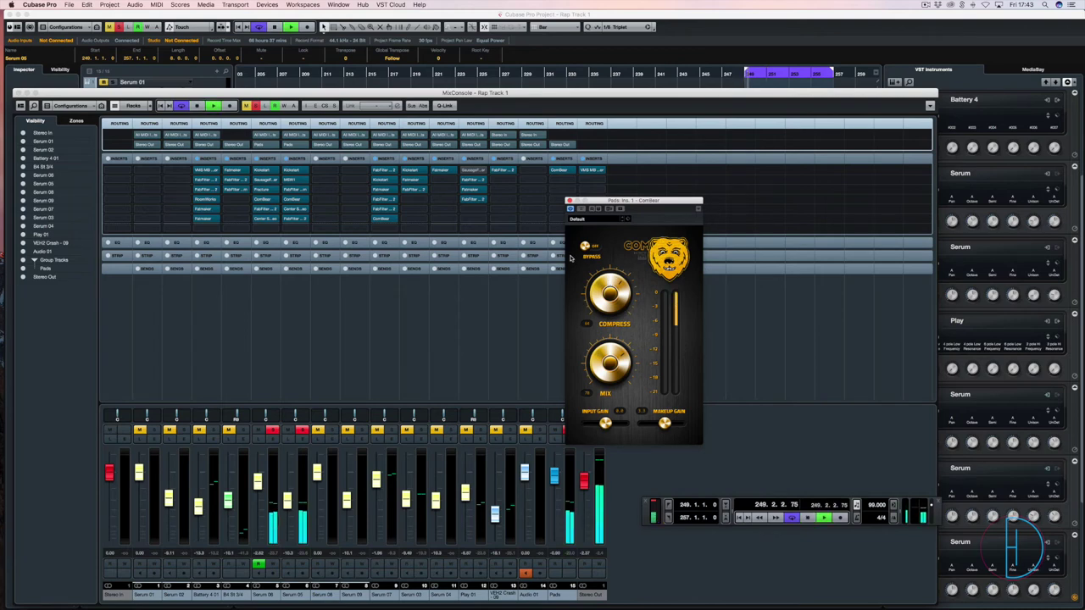
left_click_drag(608, 204, 668, 189)
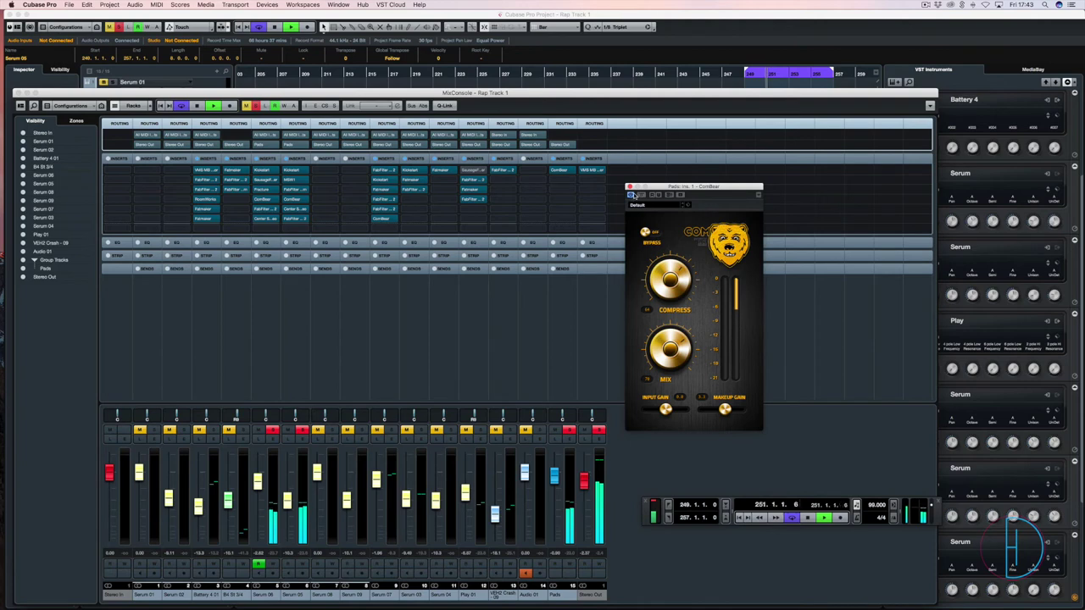
left_click(656, 233)
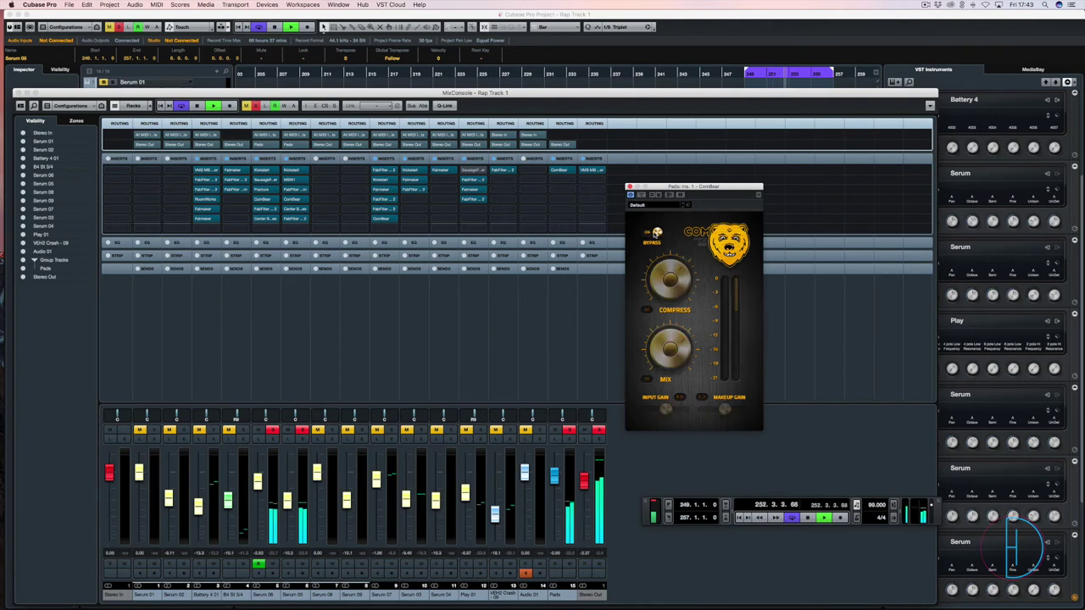
left_click(656, 233)
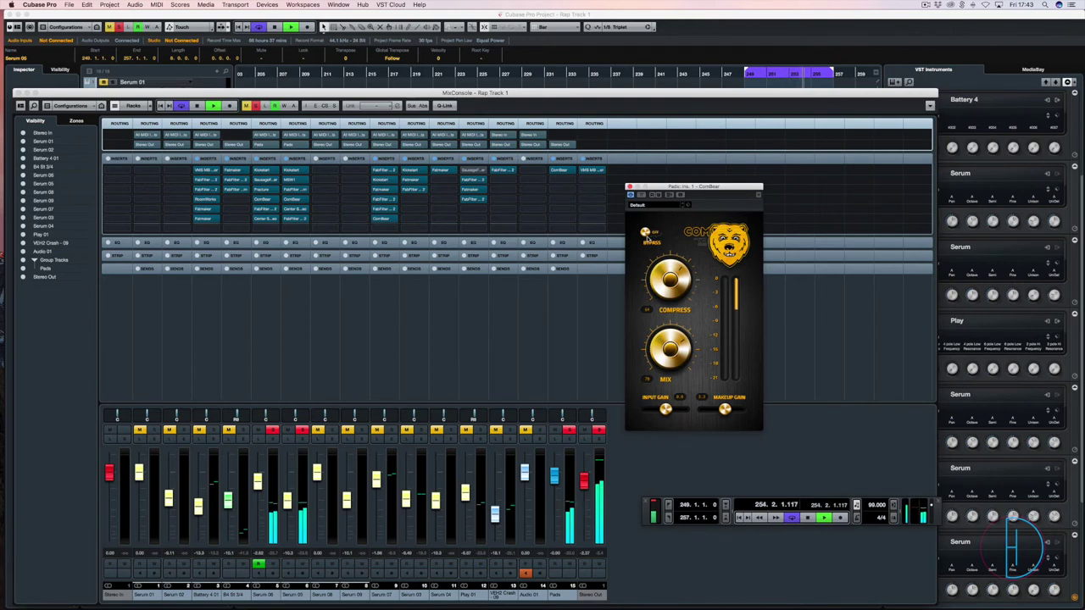
key("space")
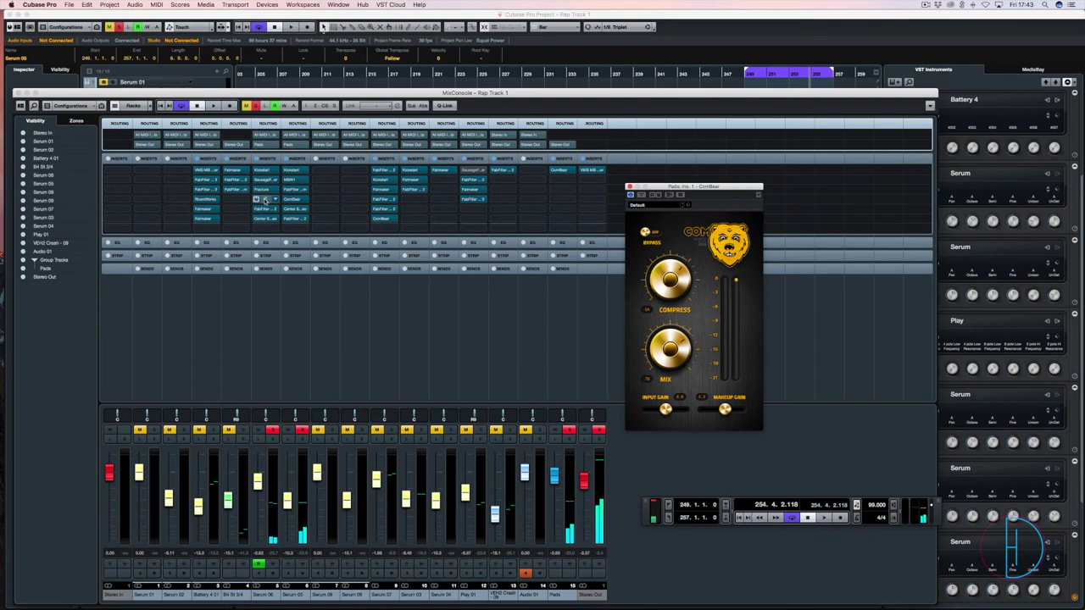
Open ComBear on another Serum channel and place both ComBear windows side by side
left_click(489, 194)
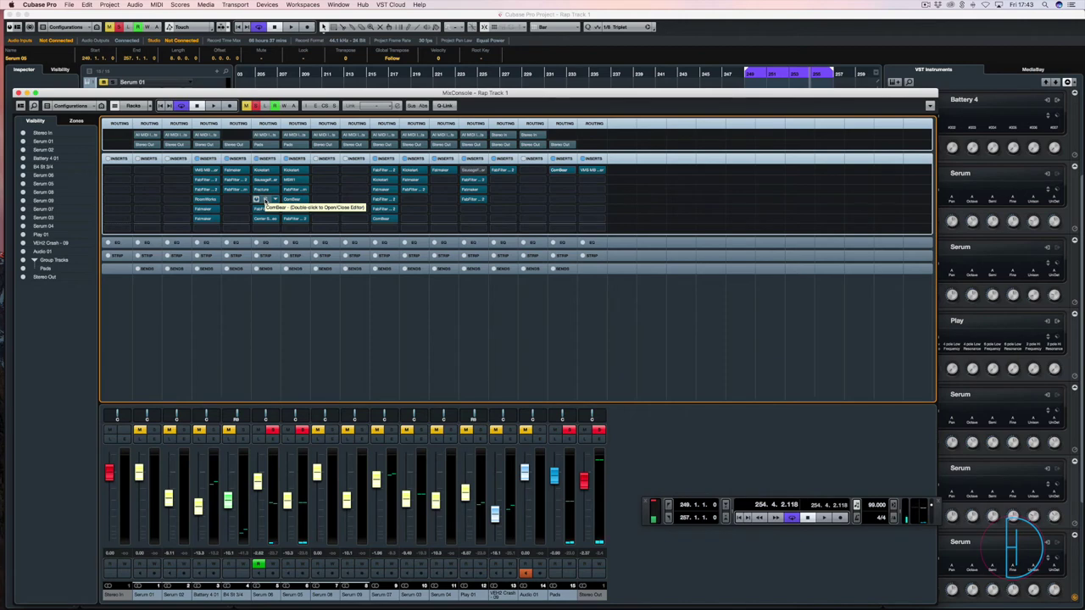
double_click(265, 200)
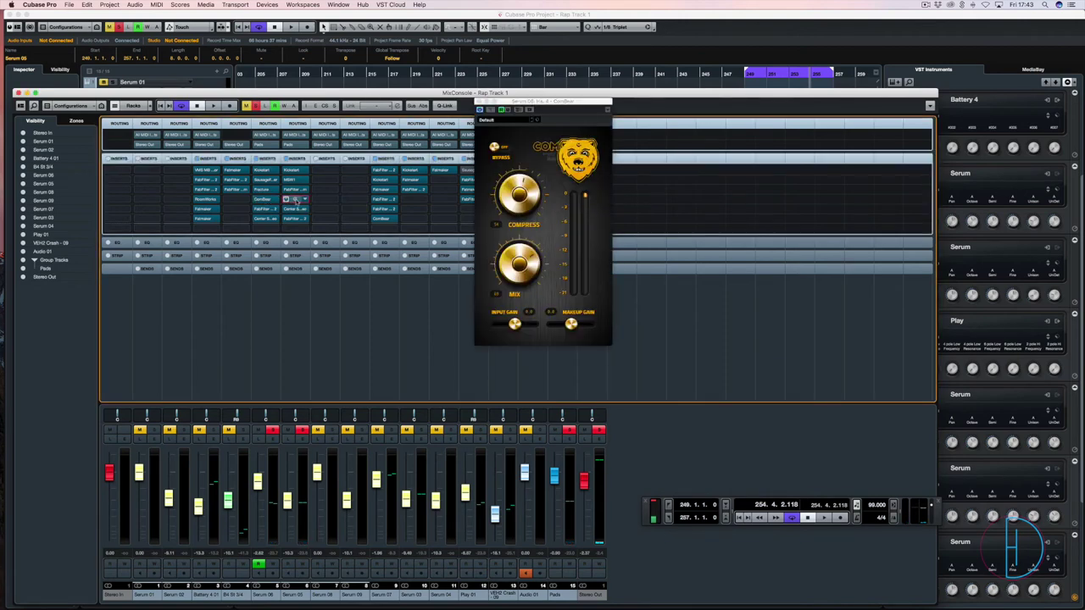
left_click_drag(610, 104, 713, 104)
left_click_drag(547, 103, 423, 100)
left_click_drag(659, 106, 572, 101)
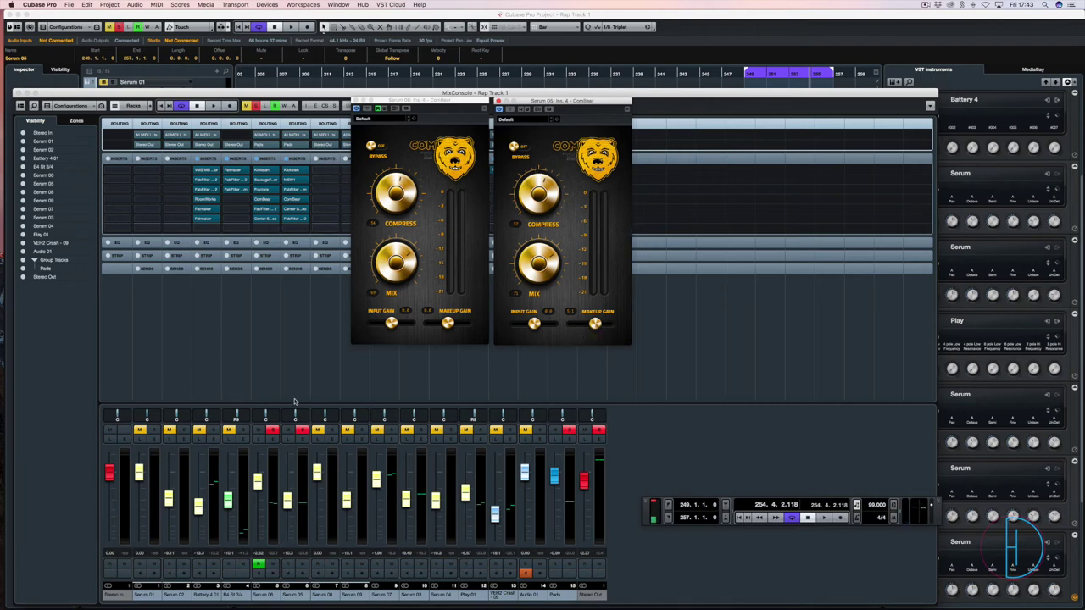
Start playback and bring the mixer strips and left ComBear window into focus
key("space")
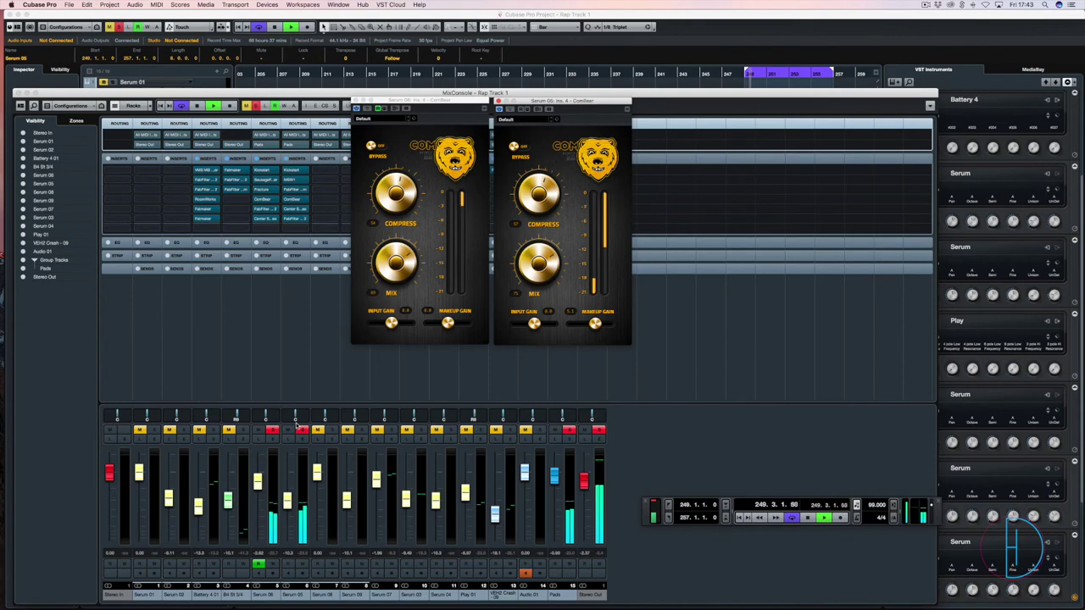
left_click(298, 430)
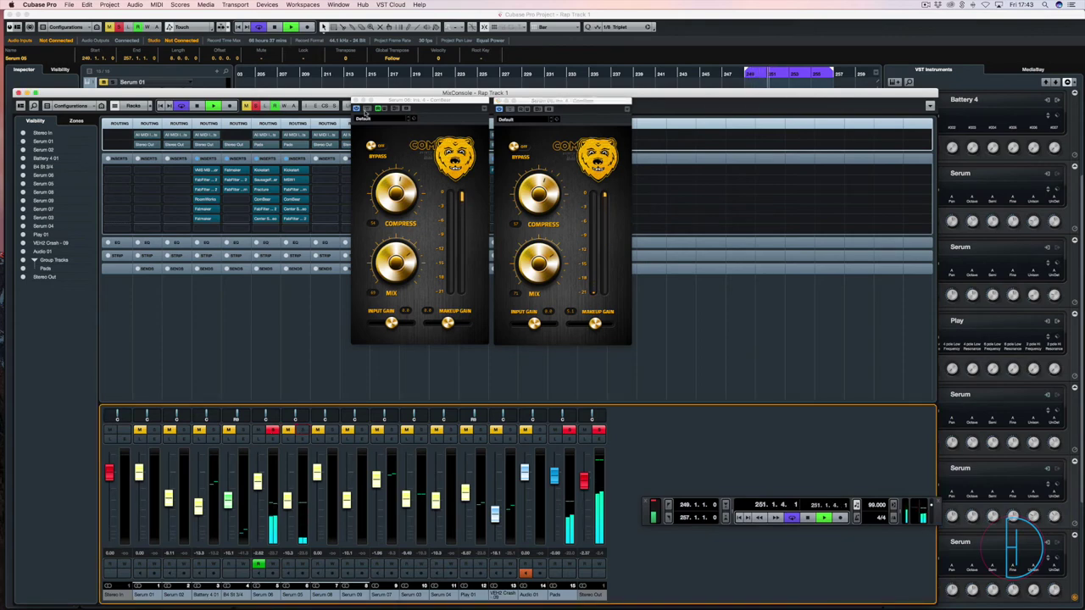
left_click(366, 109)
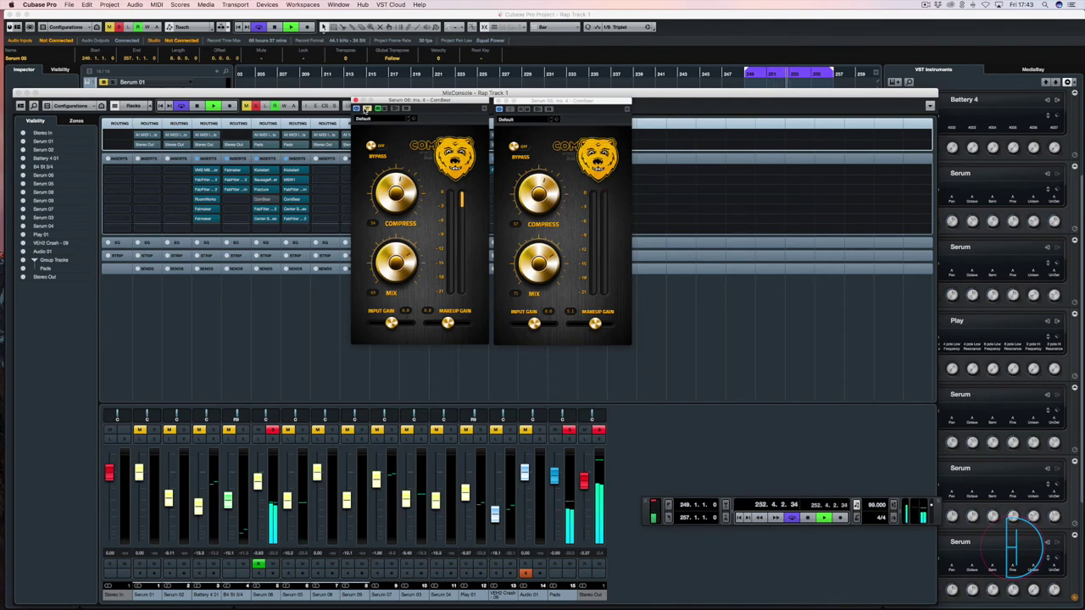
Close the left ComBear window, stop playback, solo channel 7, and return to the loop start
left_click(356, 101)
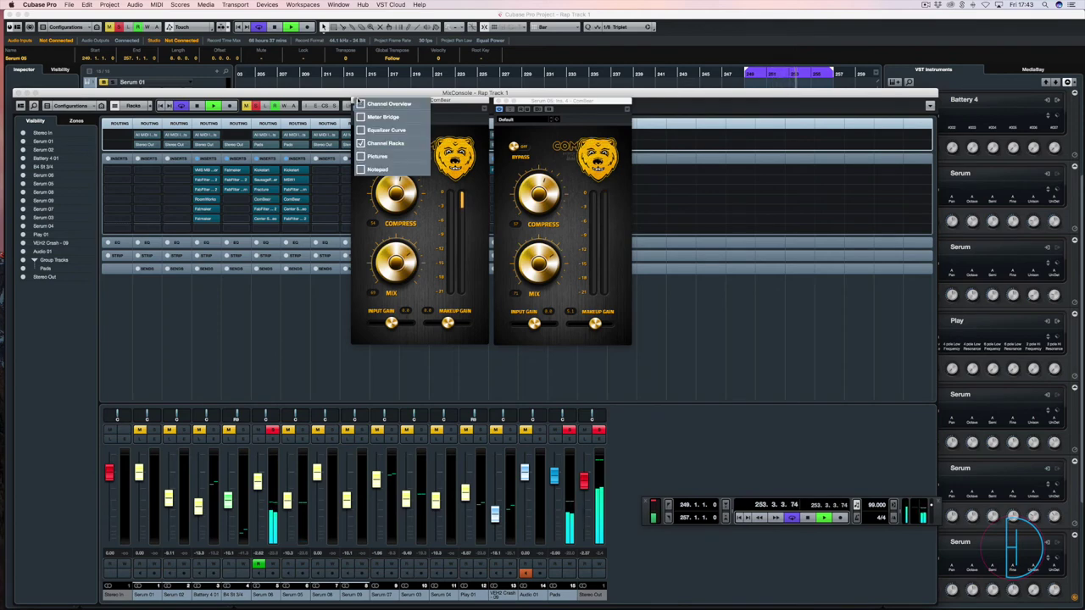
left_click(357, 103)
left_click(356, 101)
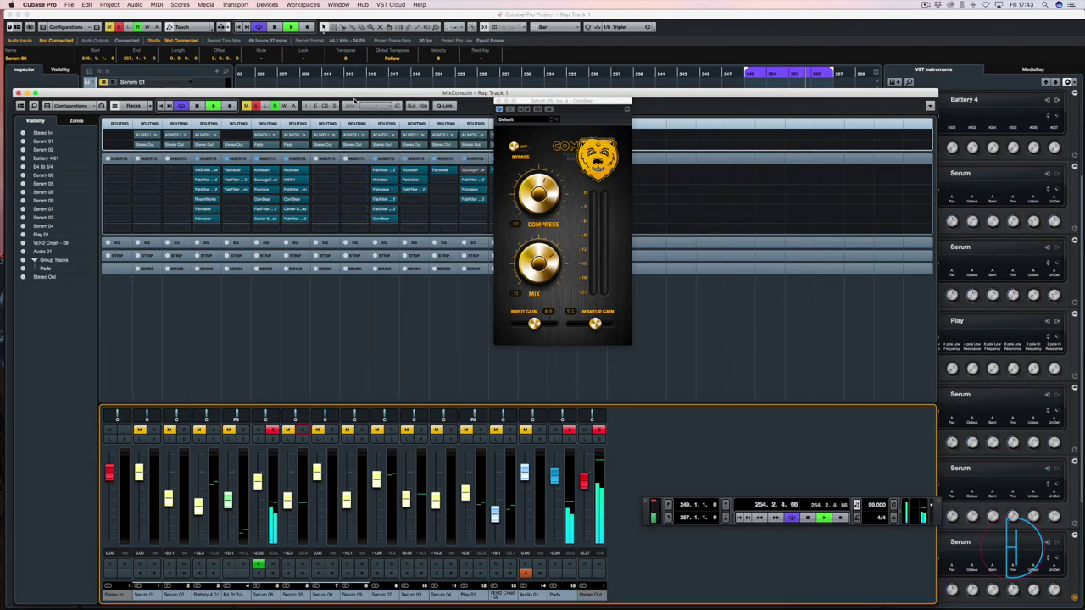
key("space")
left_click(358, 105)
left_click(299, 435)
left_click(300, 432)
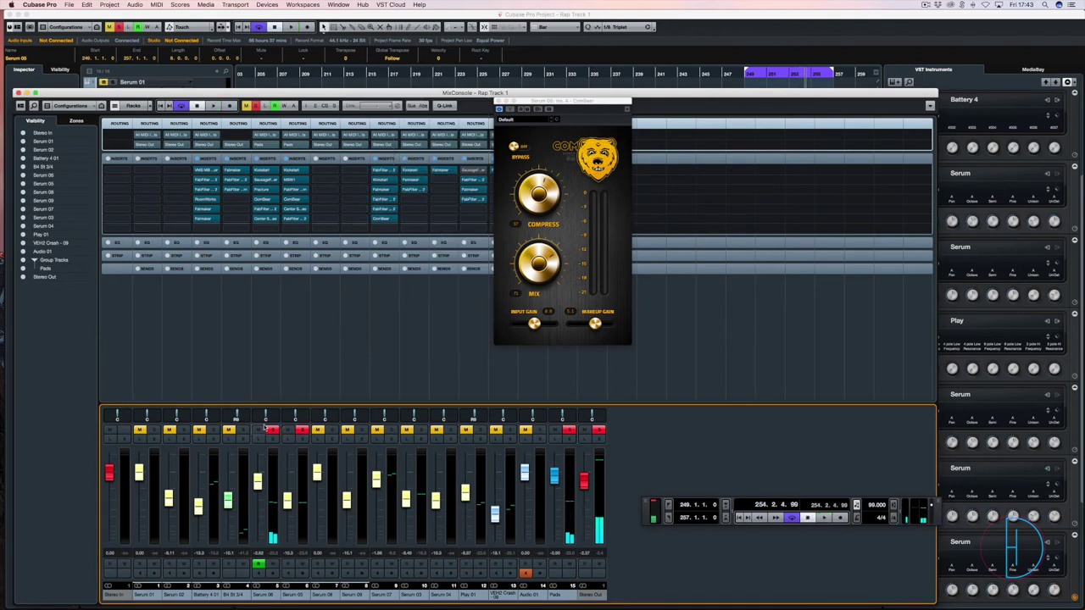
key("KP_0")
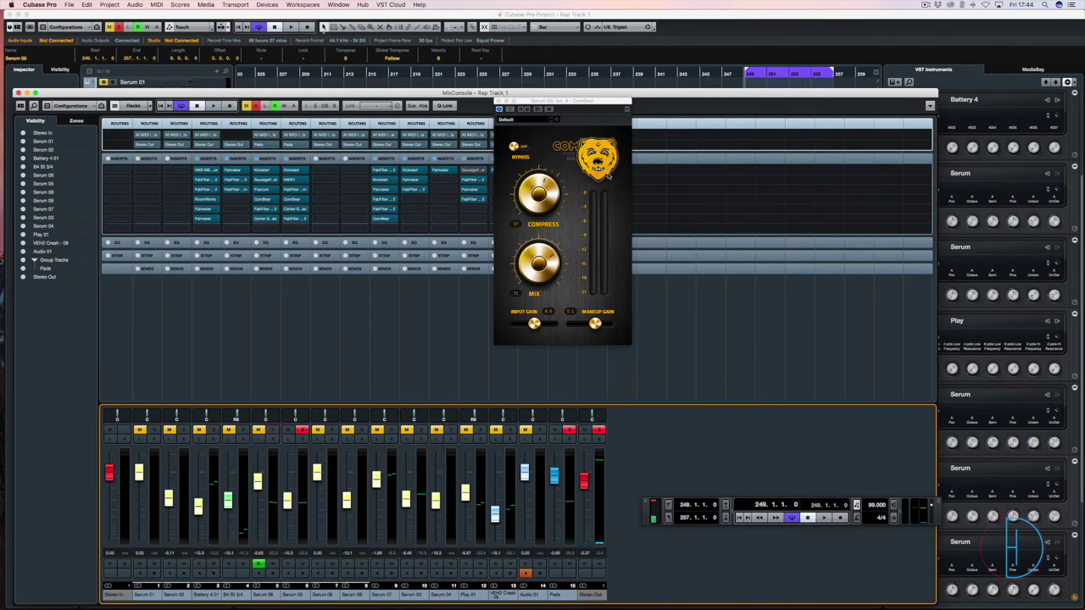
Play channel 7 and A/B its ComBear compression against bypass several times, then stop
key("space")
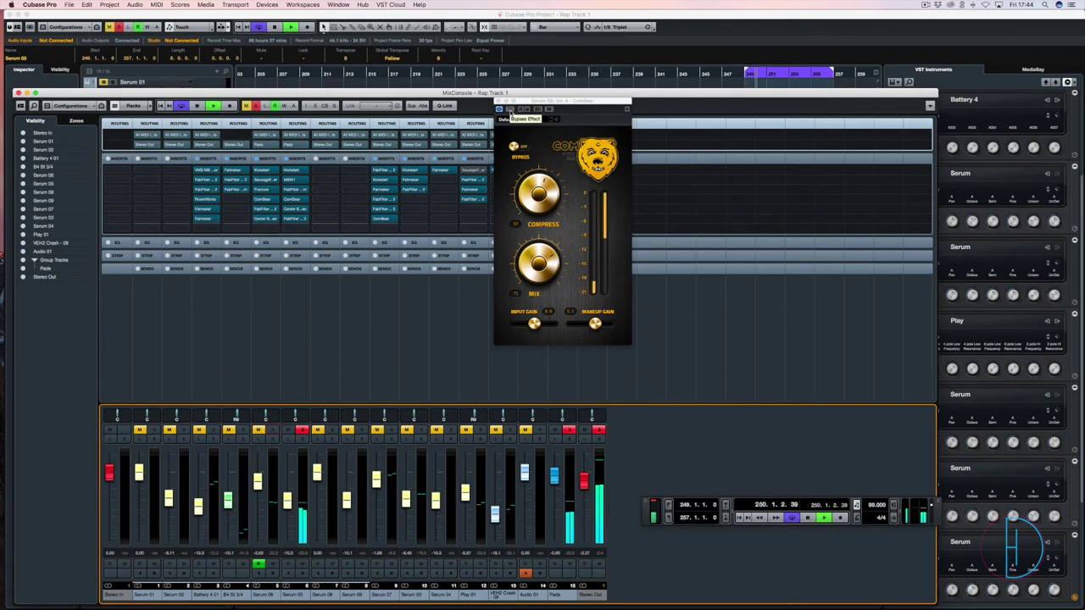
left_click(509, 110)
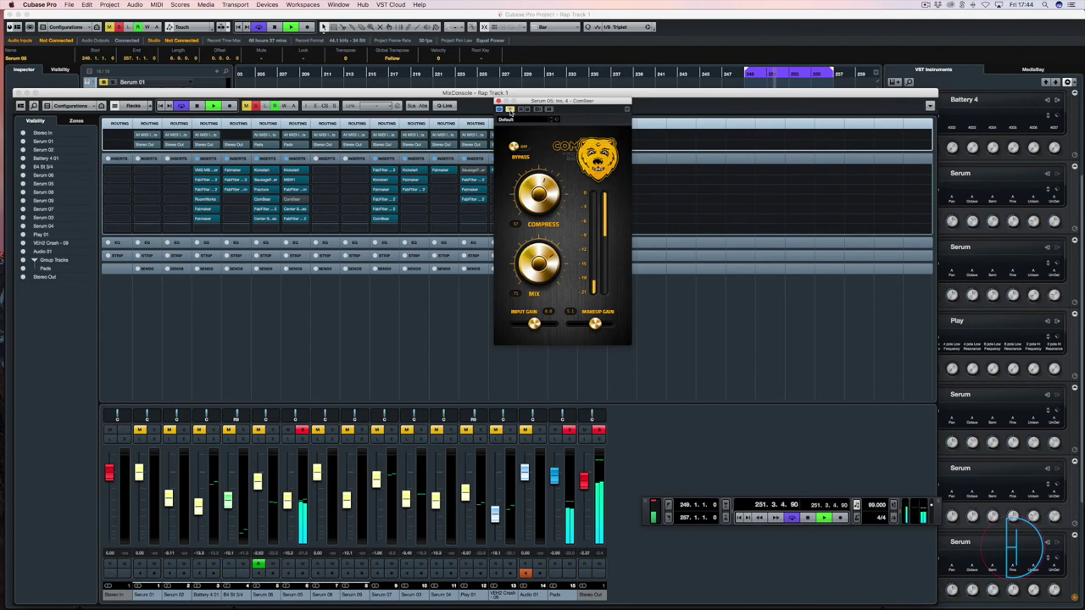
left_click(511, 110)
key("space")
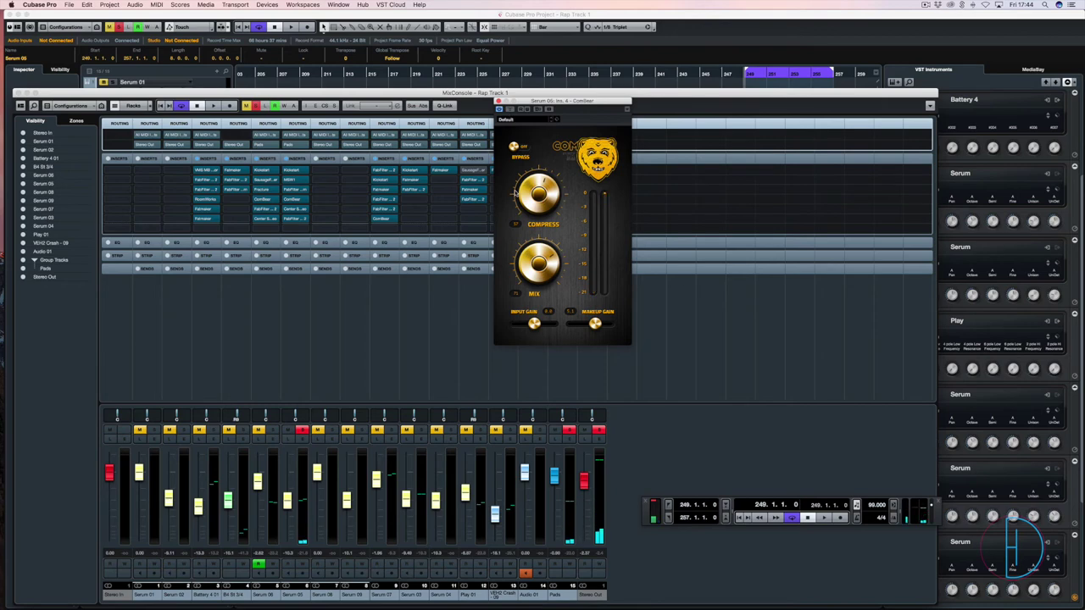
key("space")
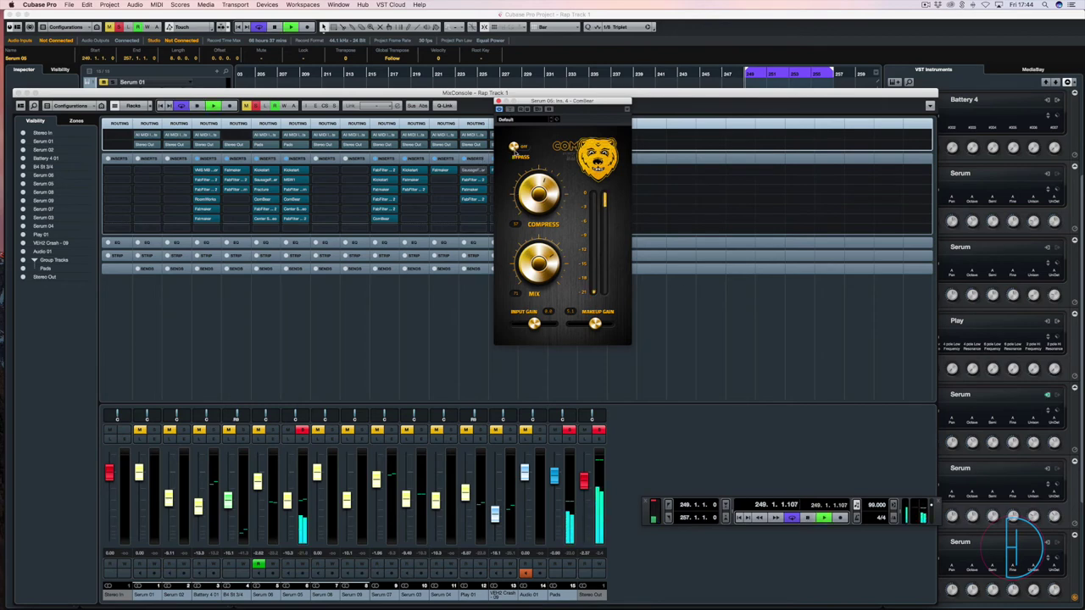
left_click(514, 147)
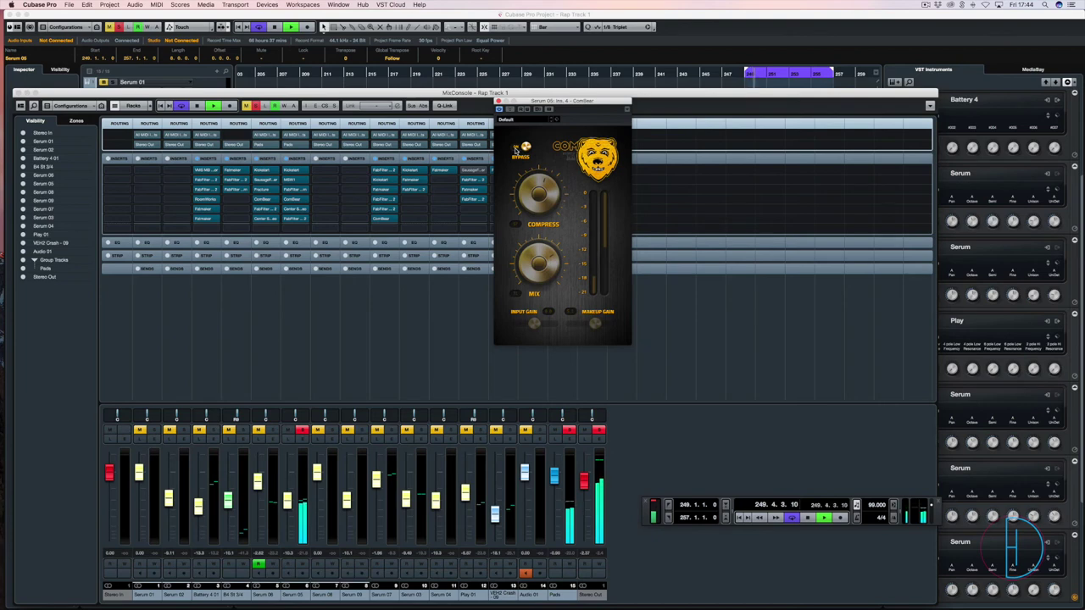
left_click(514, 148)
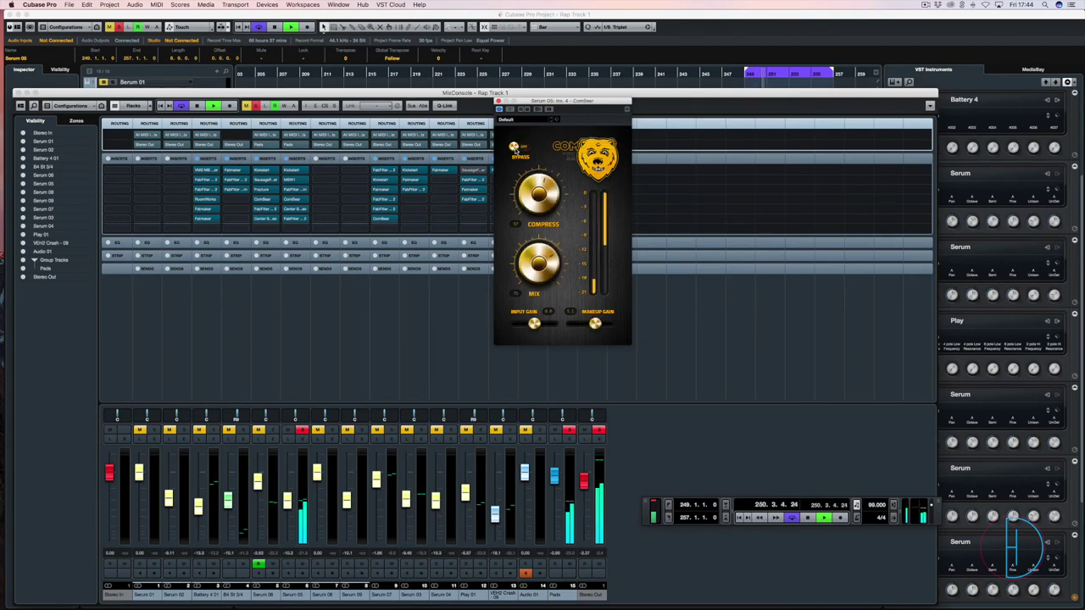
left_click(514, 148)
left_click(514, 147)
key("space")
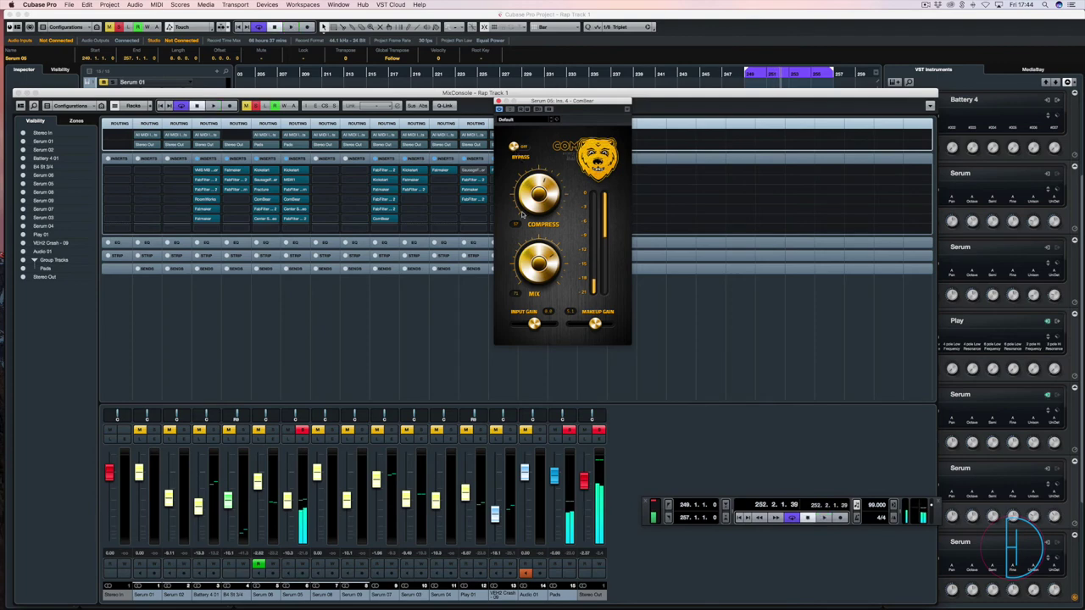
Clear all mutes and solos, play the full mix, and close the Serum channel's ComBear
left_click(303, 432)
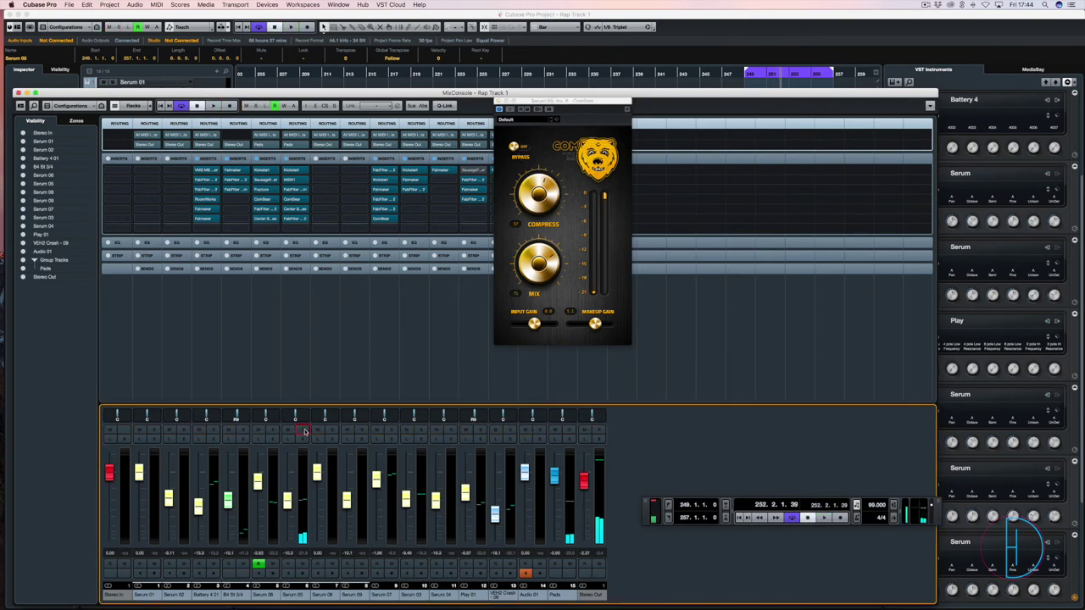
key("space")
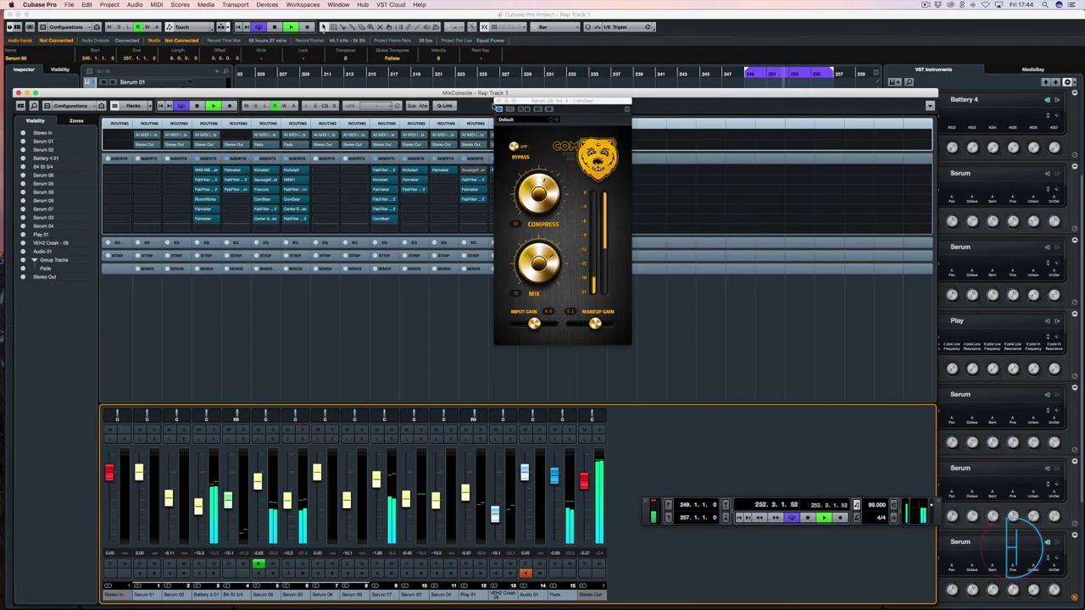
left_click(498, 101)
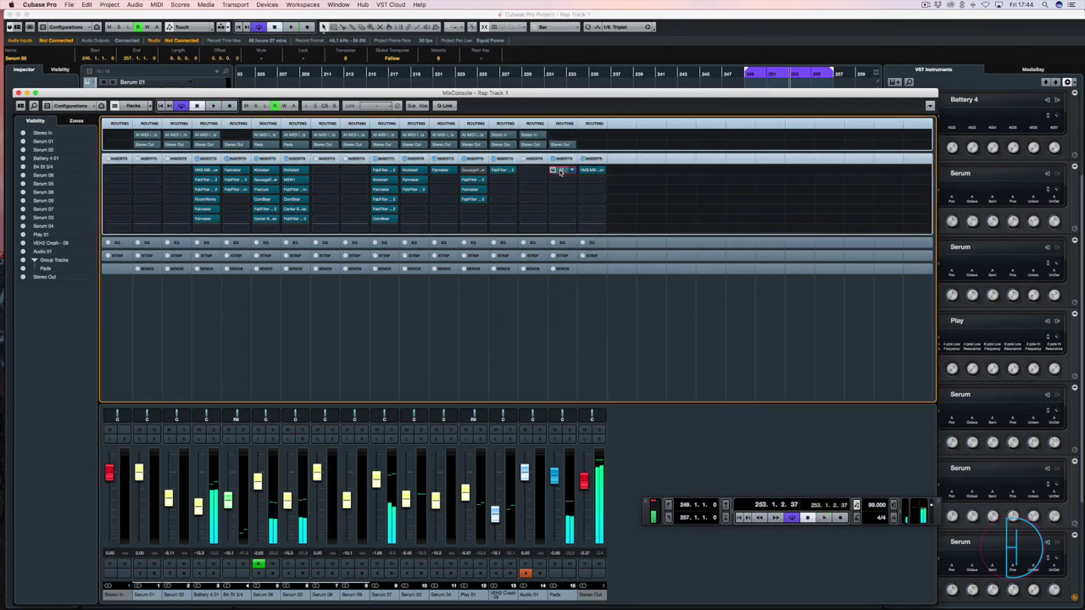
Reopen the Pads ComBear, set compression to about 11, and A/B it with bypass during playback
left_click(558, 170)
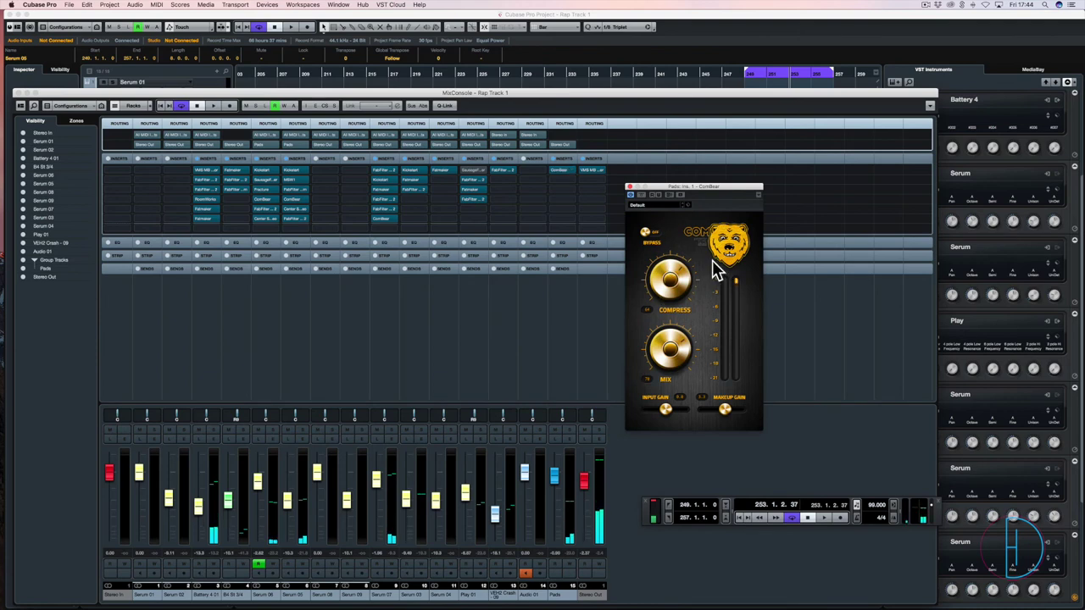
left_click_drag(728, 186, 691, 188)
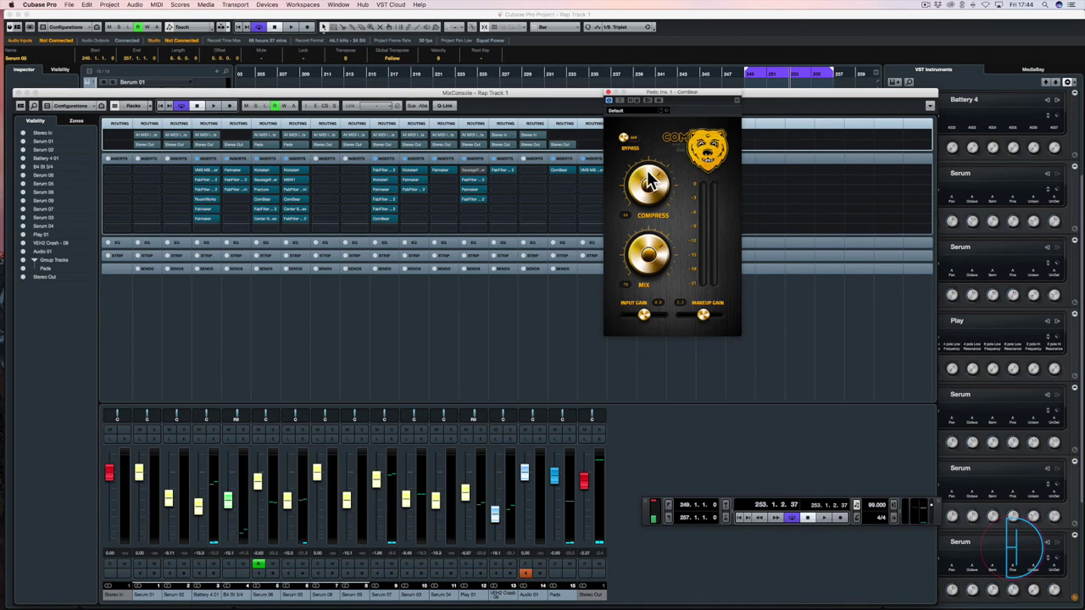
key("space")
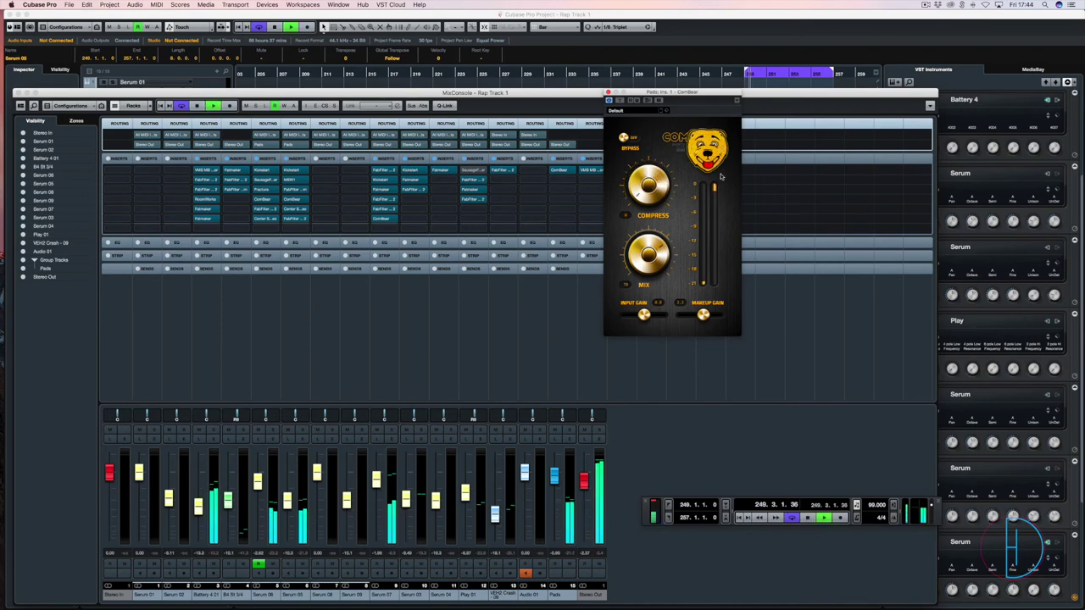
left_click_drag(639, 197, 640, 165)
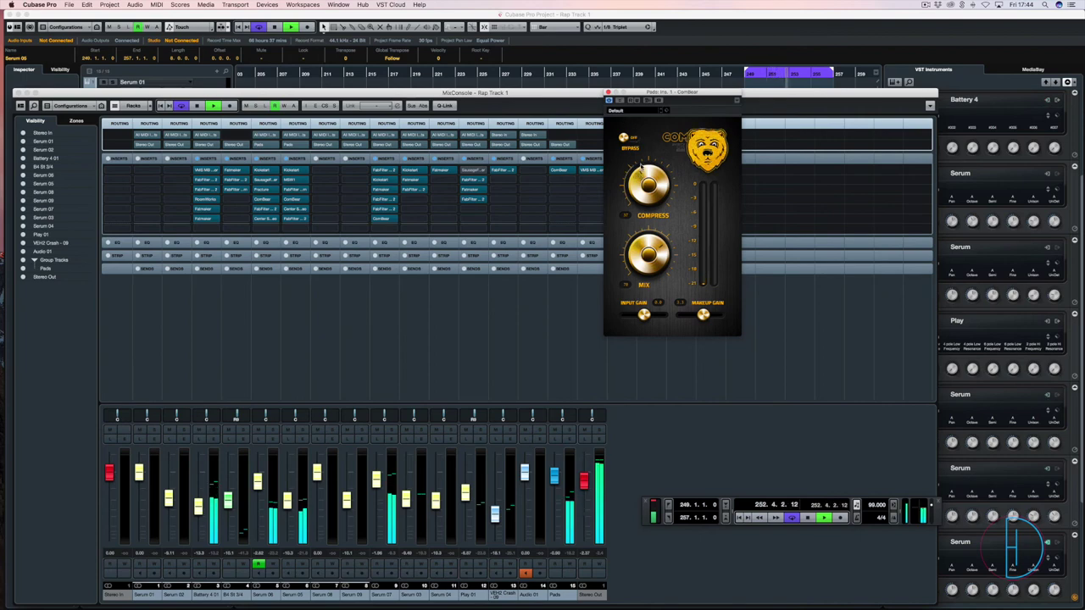
left_click(619, 100)
left_click(619, 100)
key("space")
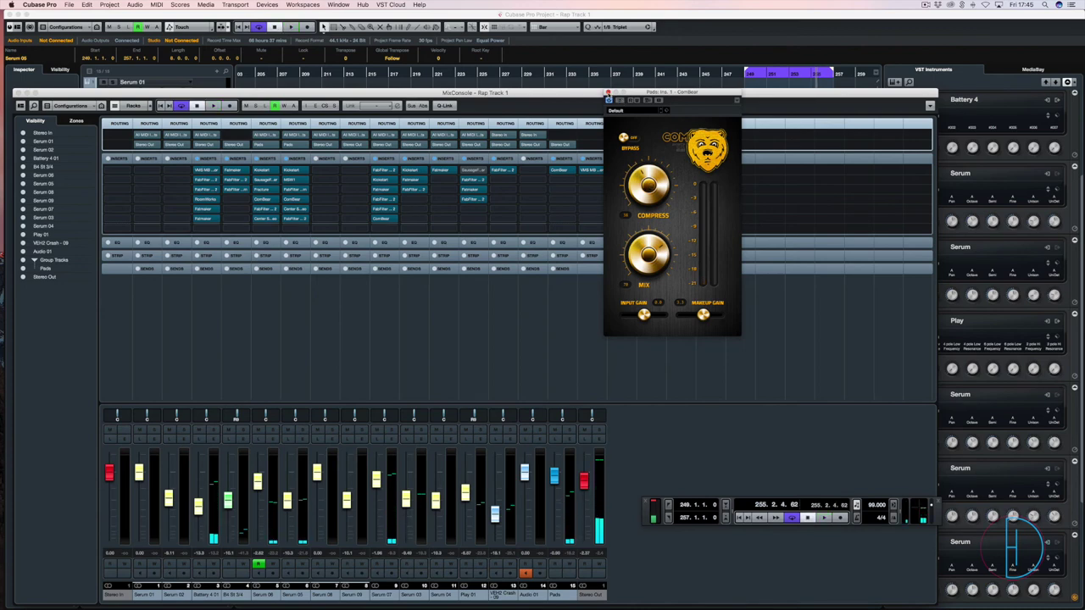
Close and reopen the Pads Combear editor, then close MixConsole to show the arrangement
left_click(607, 93)
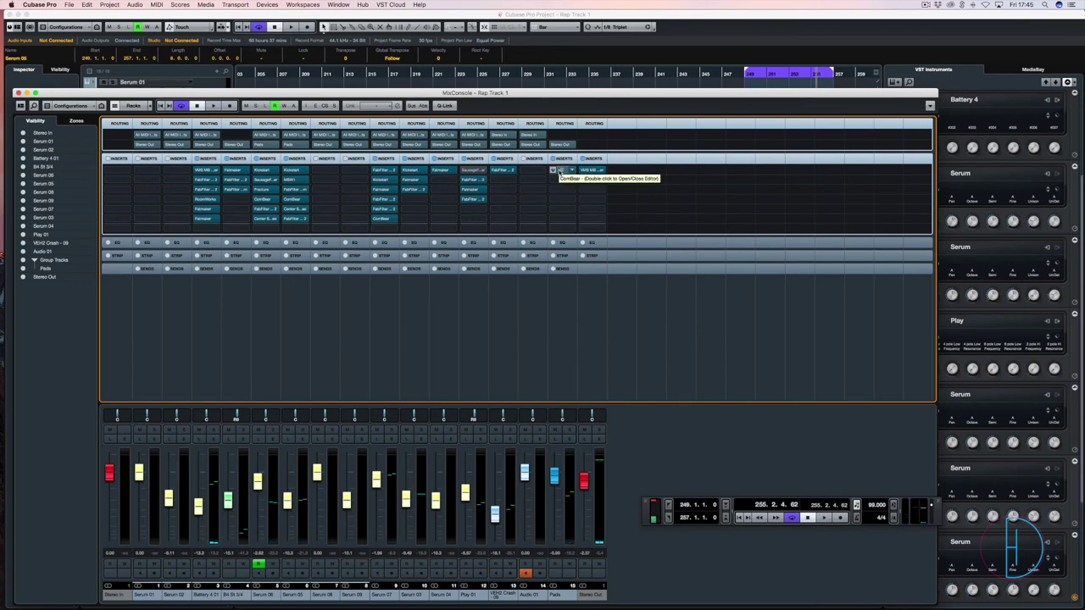
double_click(561, 170)
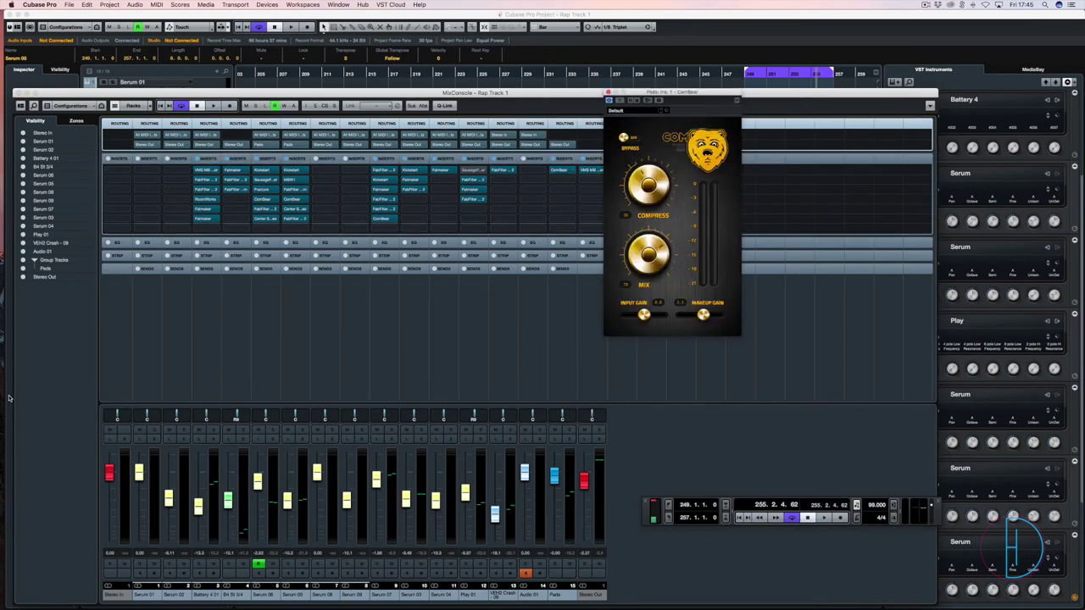
key("F3")
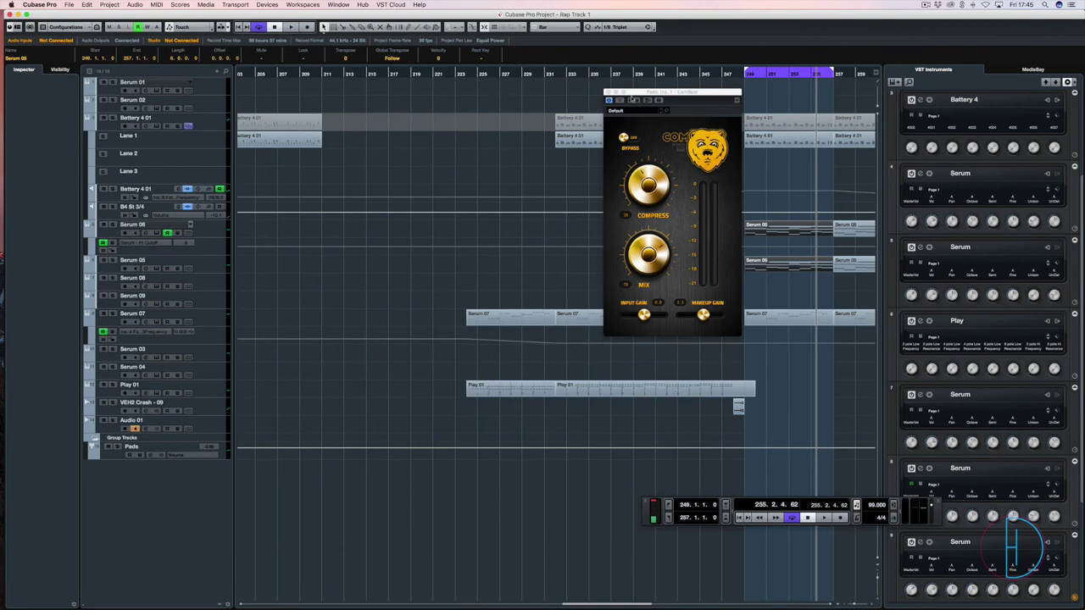
Close Combear and play back briefly from the cycle start at bar 249
left_click(608, 91)
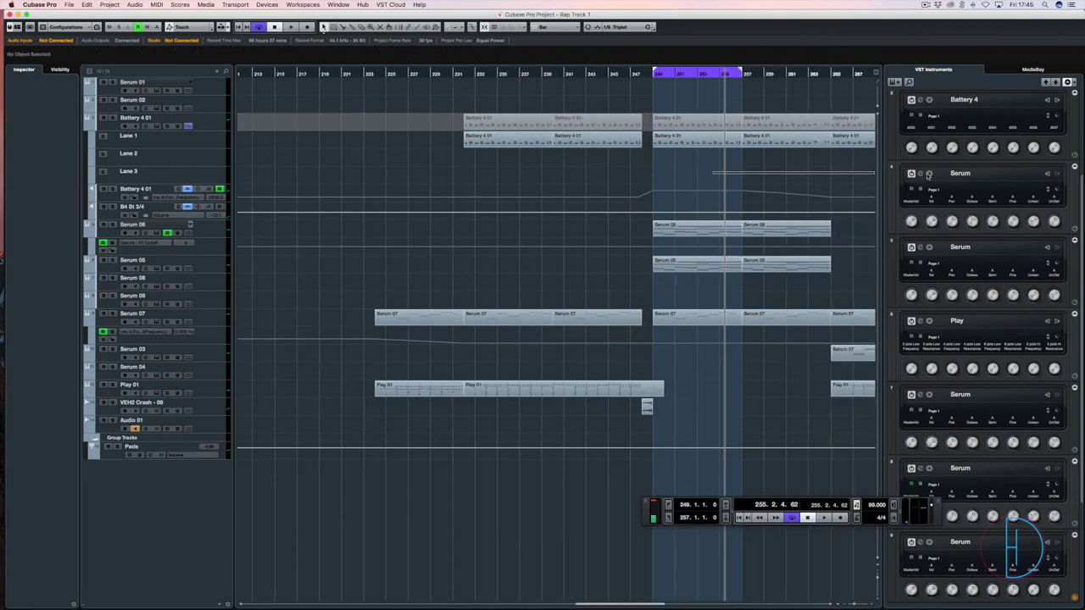
scroll(567, 171, "right", 10)
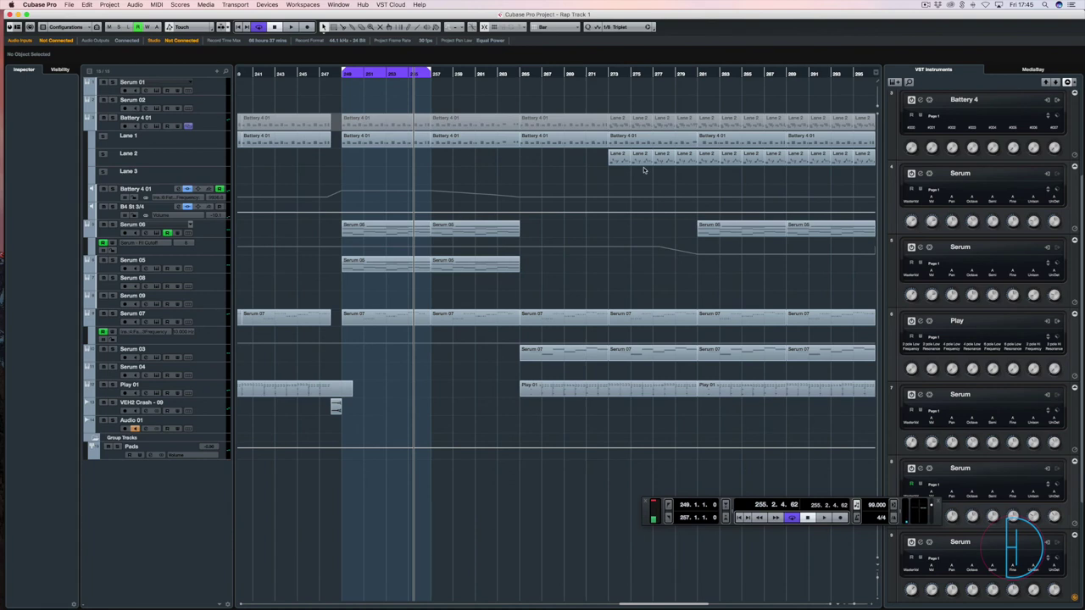
key("KP_1")
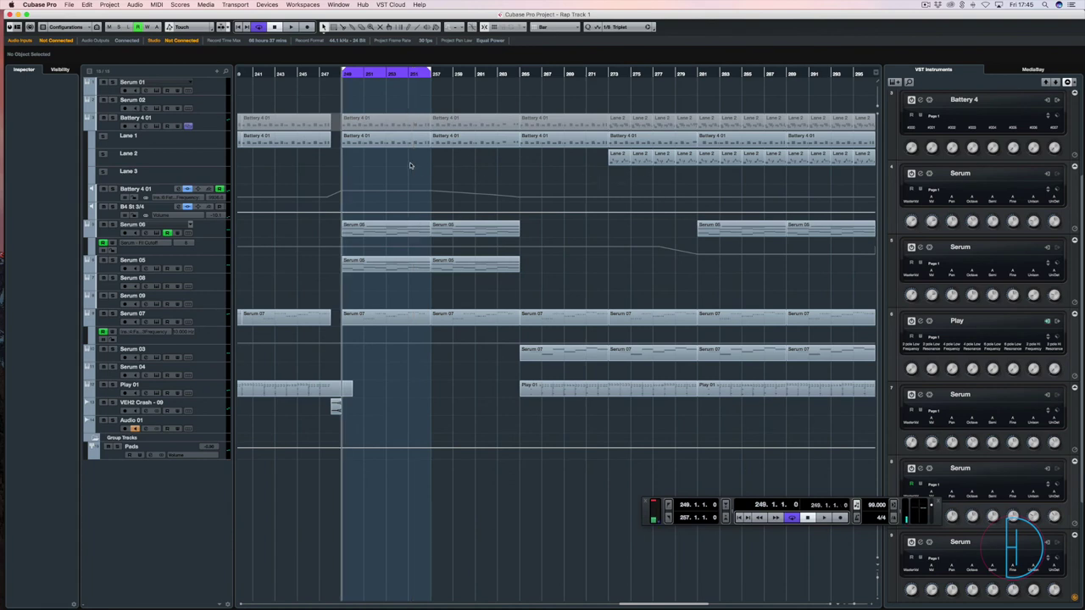
key("space")
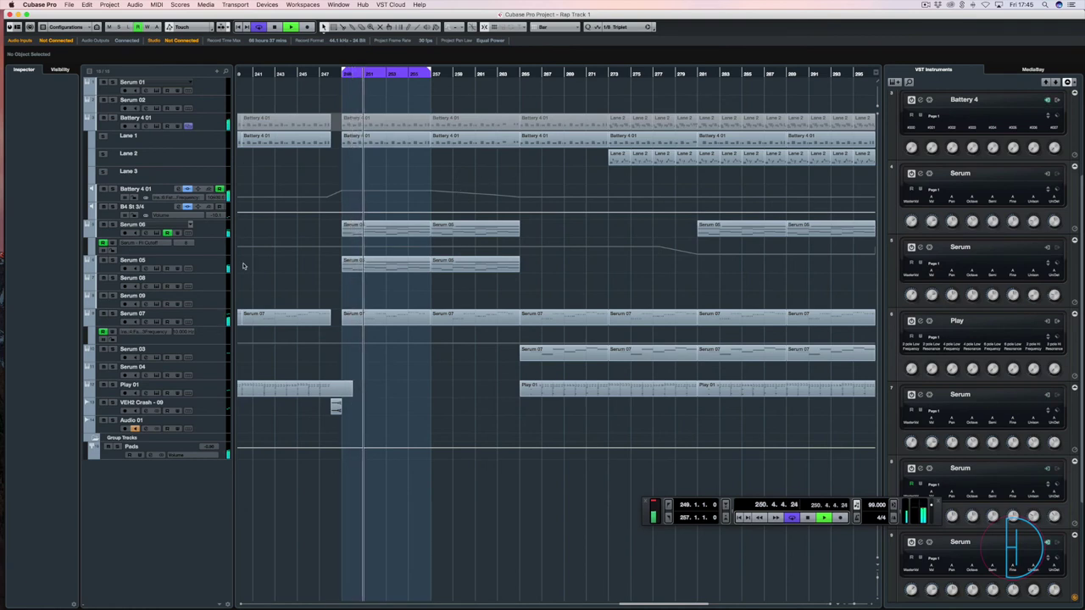
key("space")
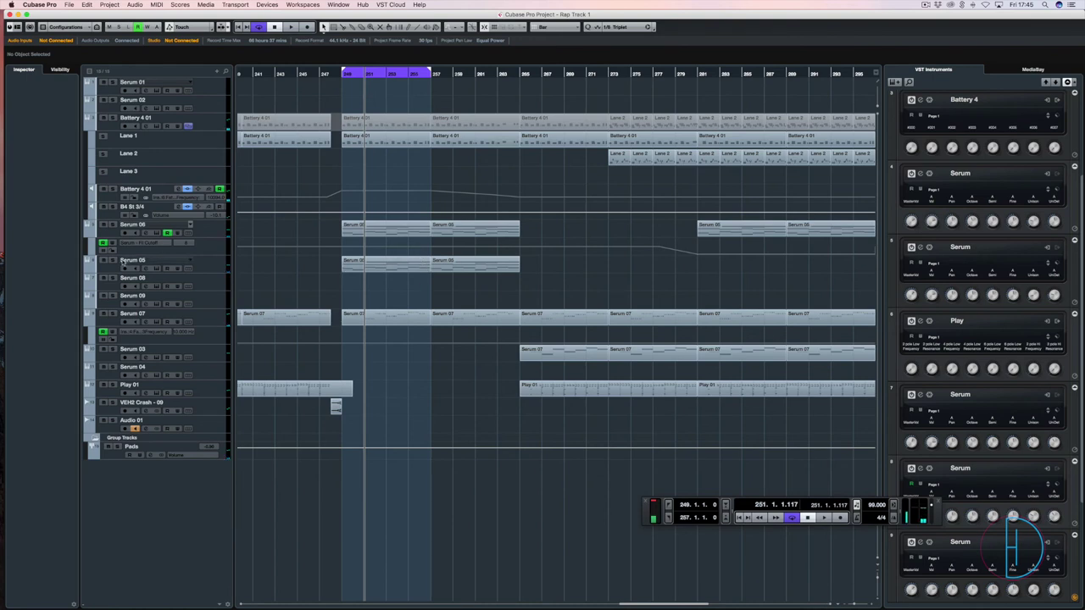
Solo Serum 05, play it, and open its Serum instrument from the Inspector
left_click(111, 261)
key("space")
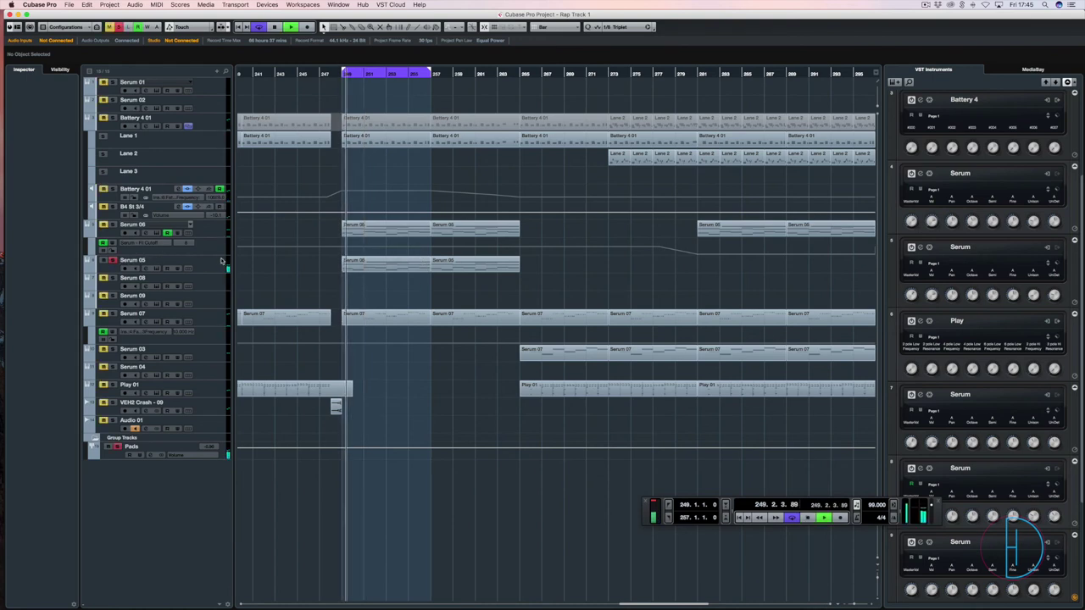
left_click(222, 263)
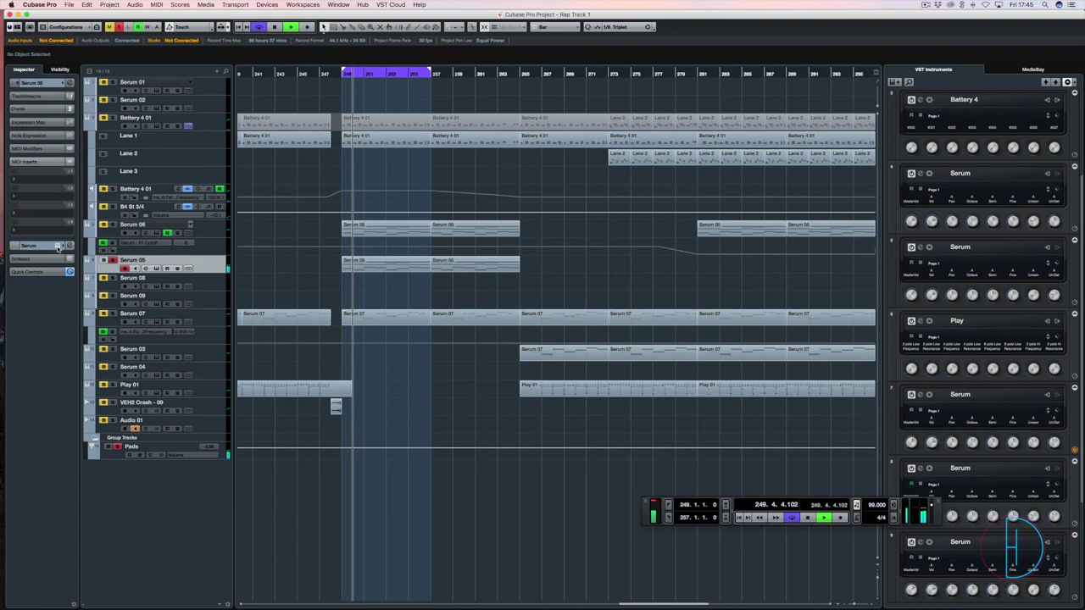
left_click(57, 245)
key("space")
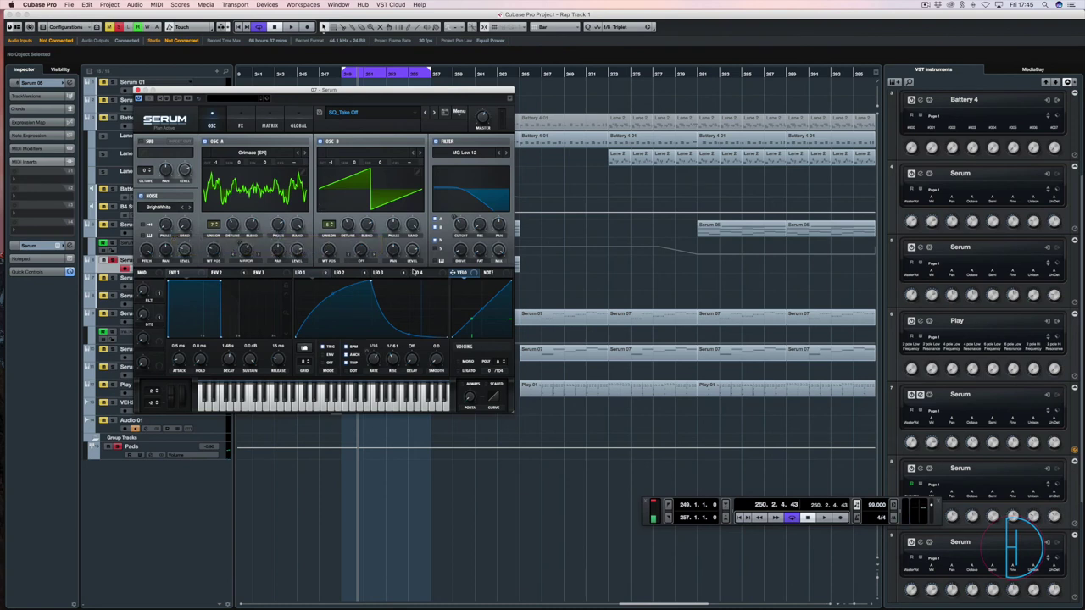
Move and enlarge the Serum window, then view the LFO 2, LFO 3 and ENV 2 modulation
left_click_drag(323, 95, 434, 97)
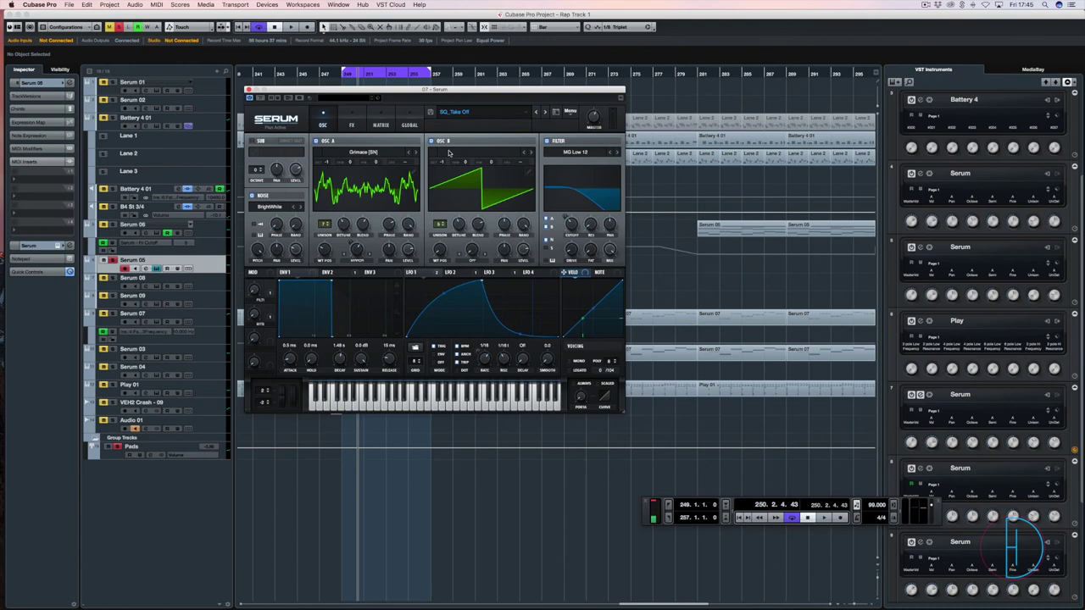
left_click_drag(624, 412, 602, 267)
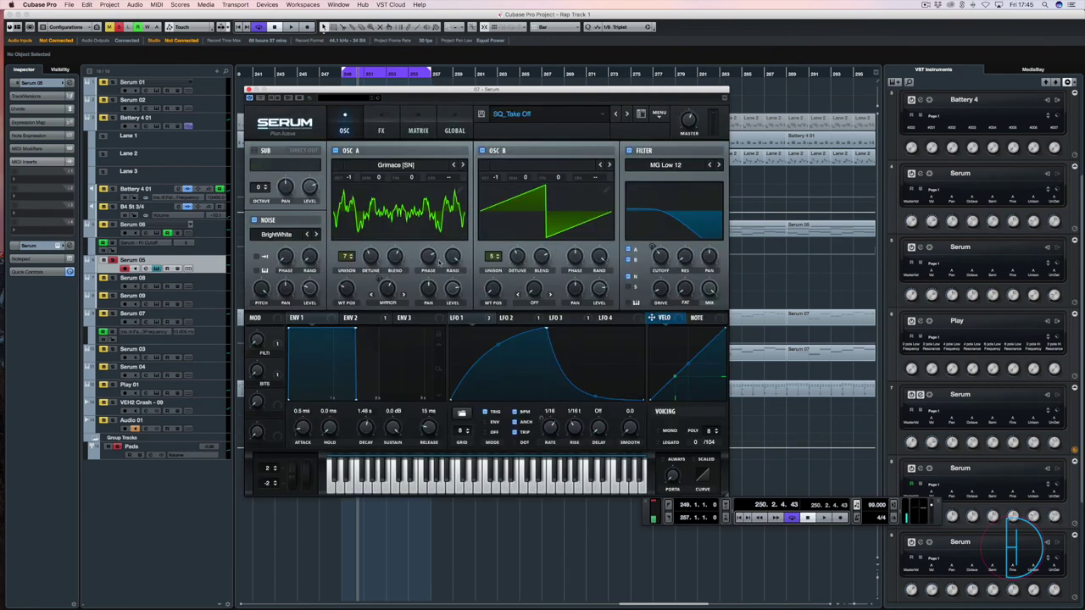
left_click(517, 323)
left_click(566, 322)
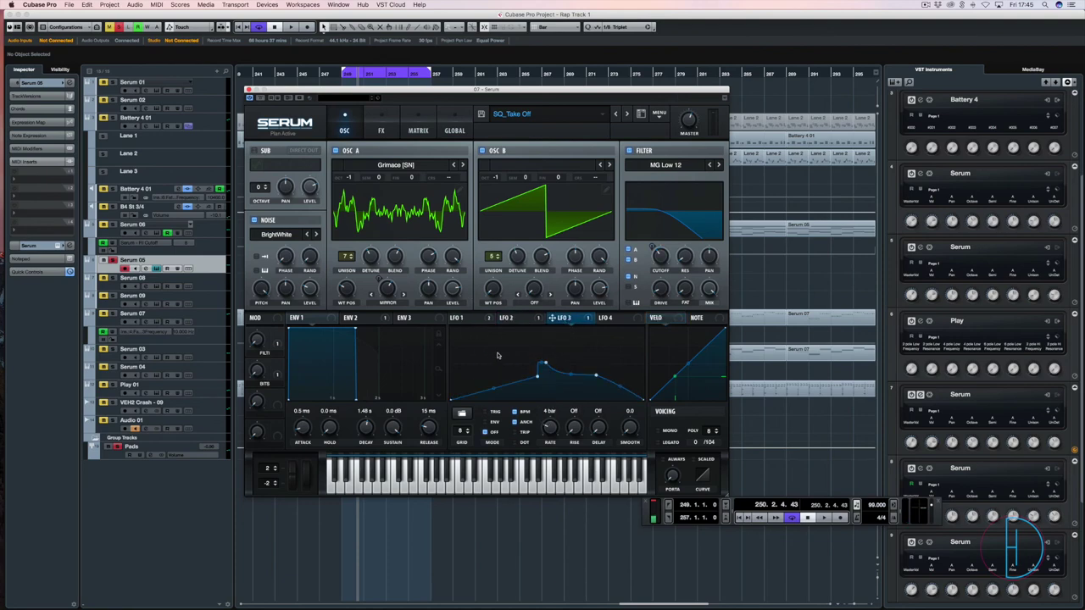
left_click(346, 318)
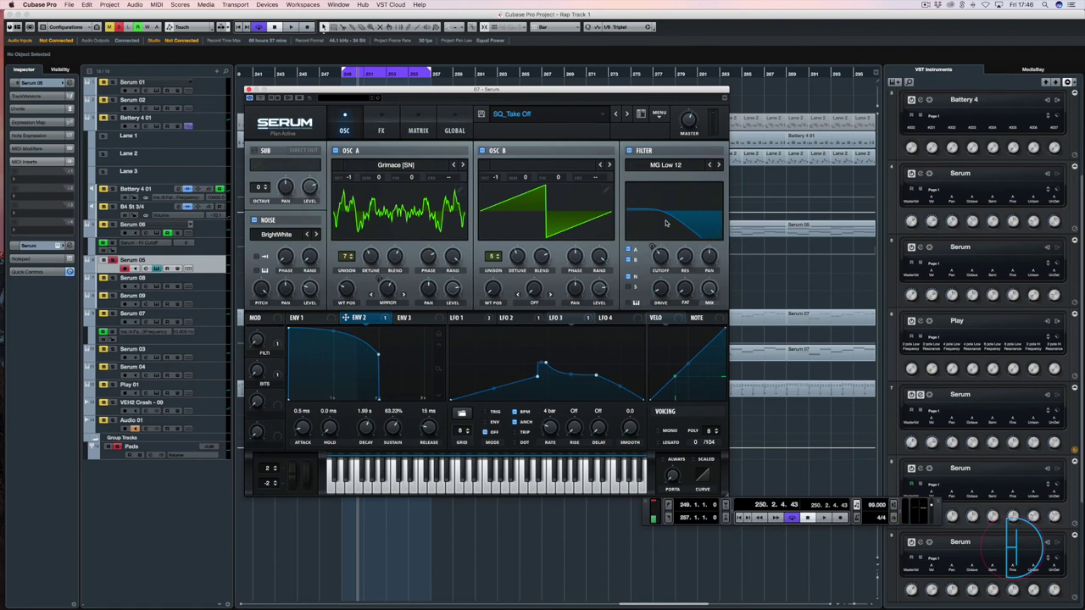
Play from bar 249 while viewing LFO 1, then stop and close Serum
key("space")
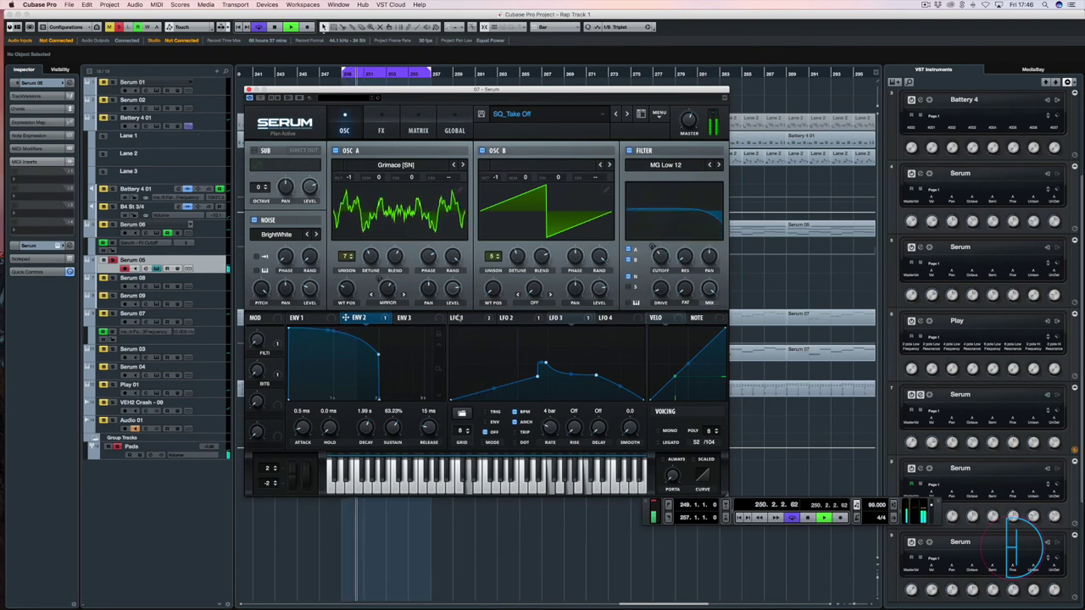
left_click(463, 318)
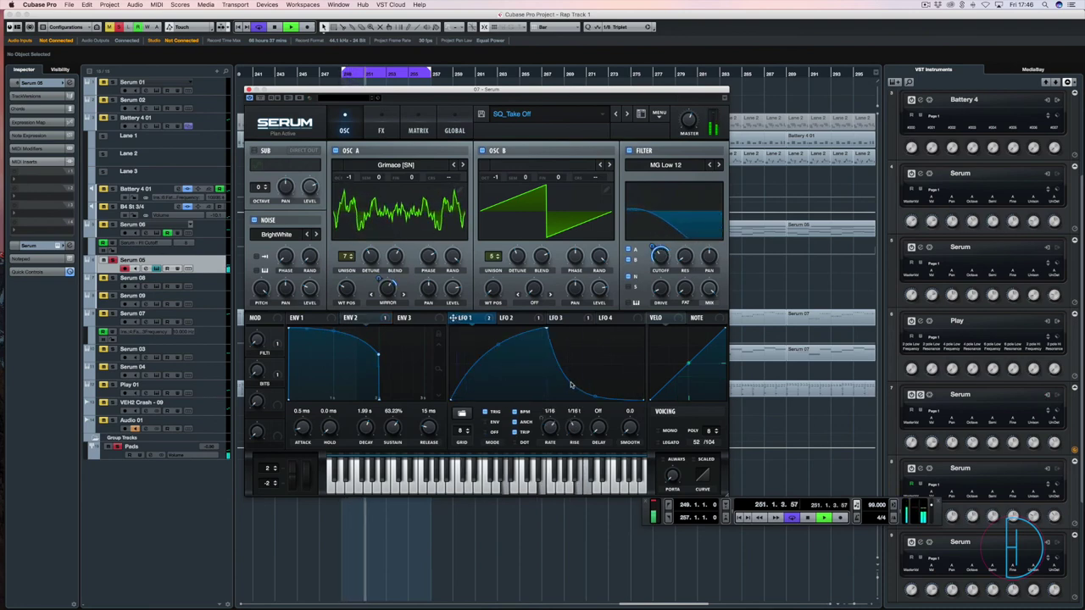
key("space")
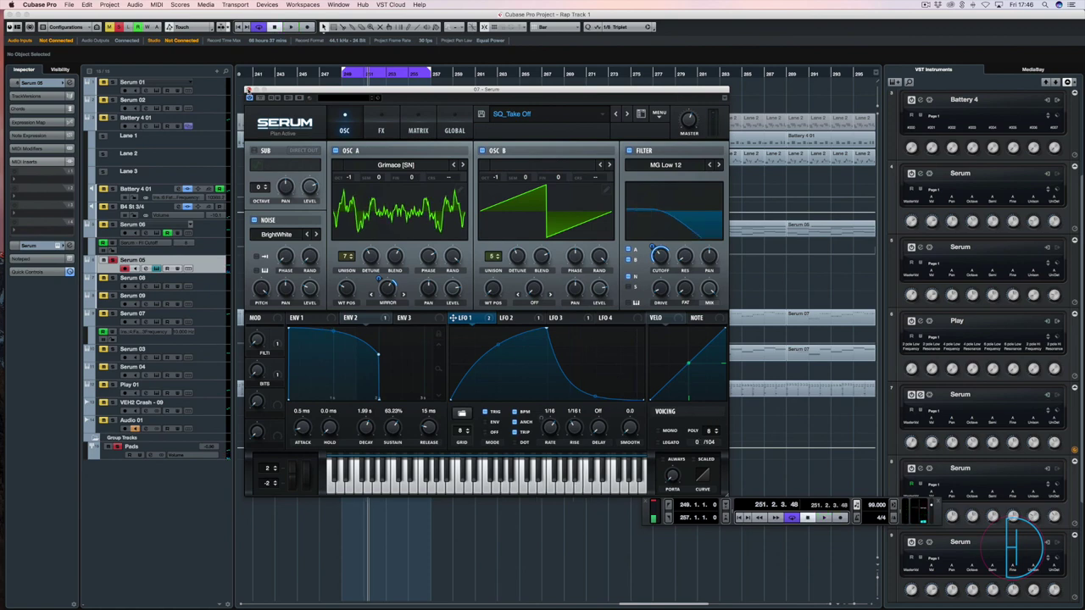
left_click(249, 90)
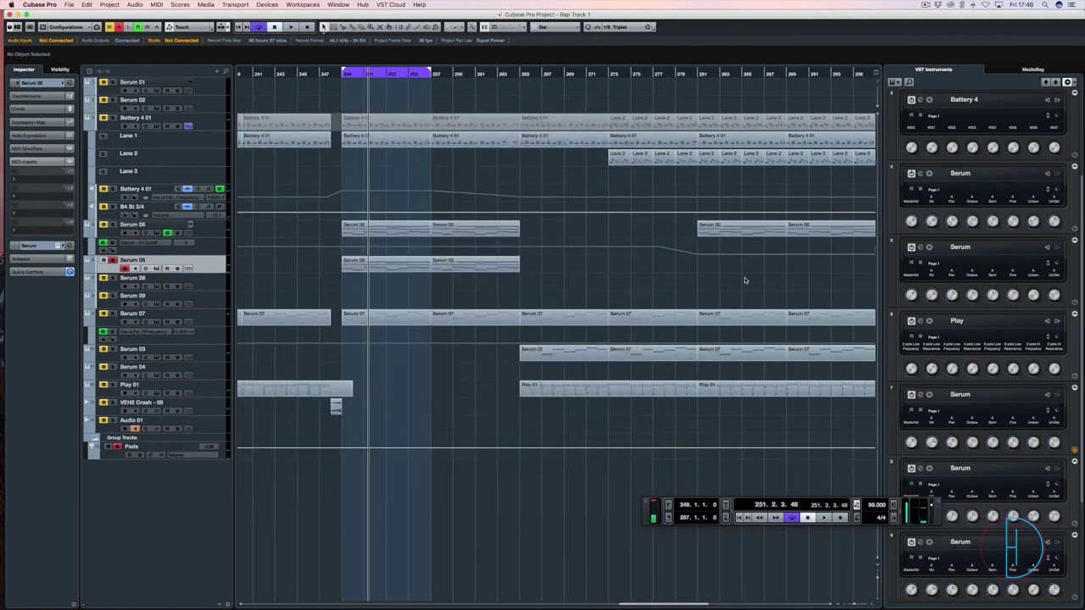
Move the playhead to bar 265, clear the Serum 05 solo, and raise the system volume
left_click(517, 74)
left_click(120, 28)
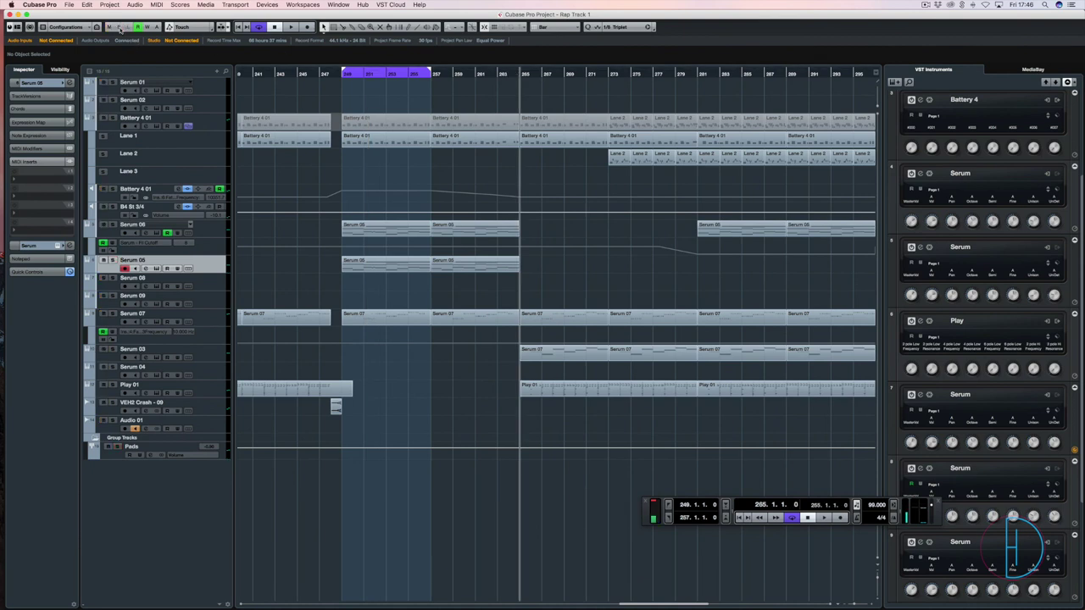
key("XF86AudioRaiseVolume")
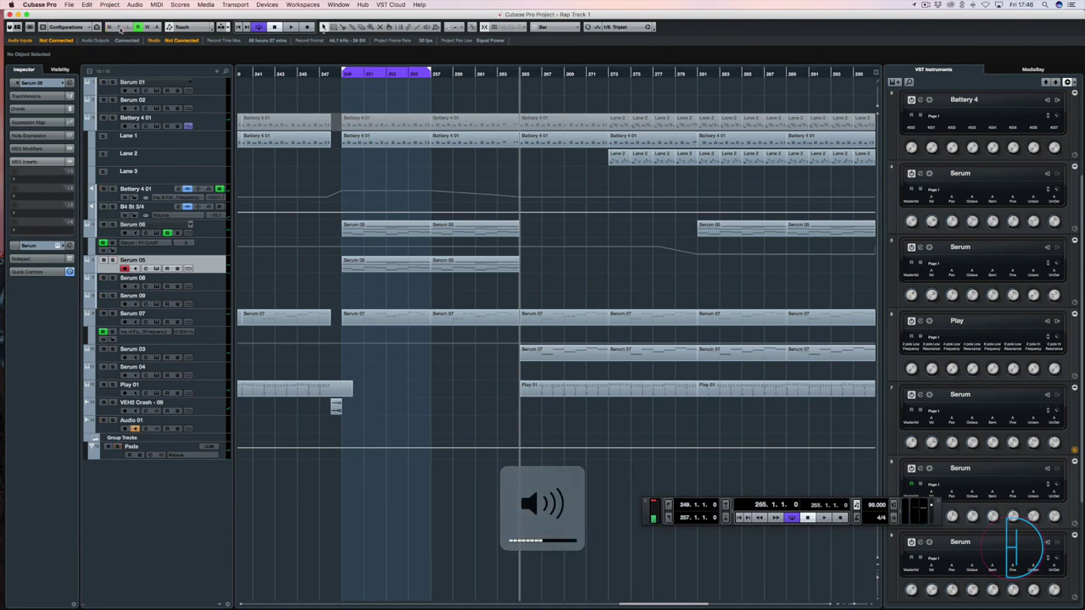
Zoom out, play from bar 265, and bring up the MixConsole
key("g")
key("g")
key("space")
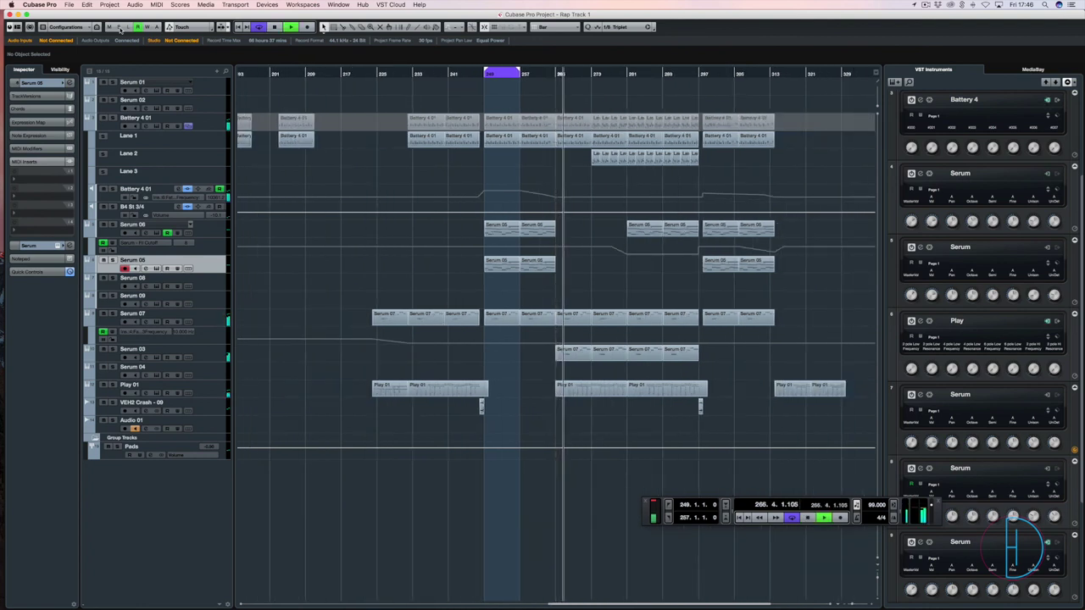
key("F3")
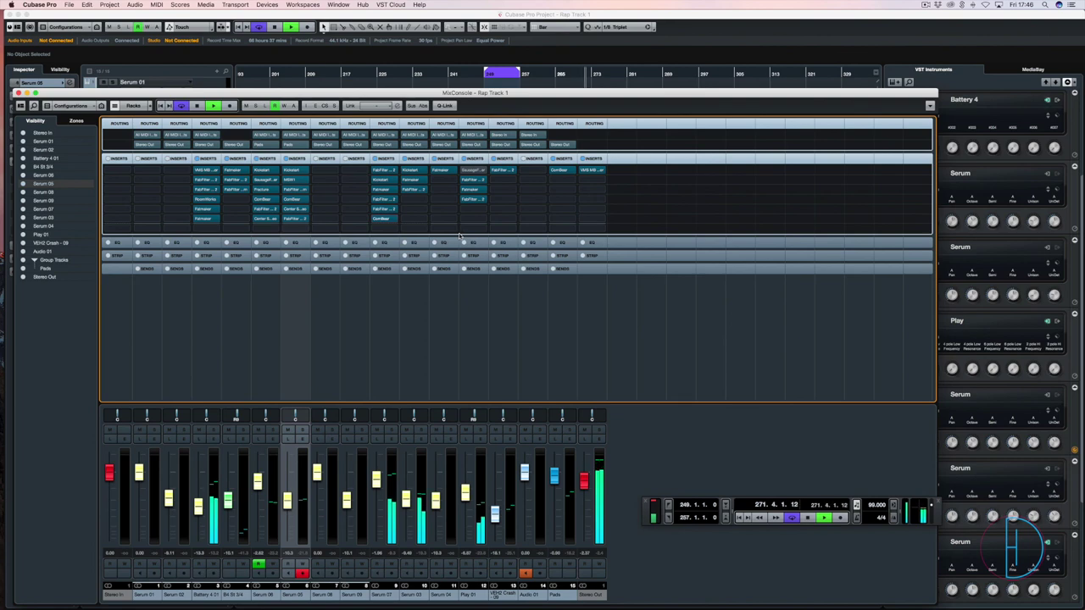
Stop playback near bar 272 and close the MixConsole
key("space")
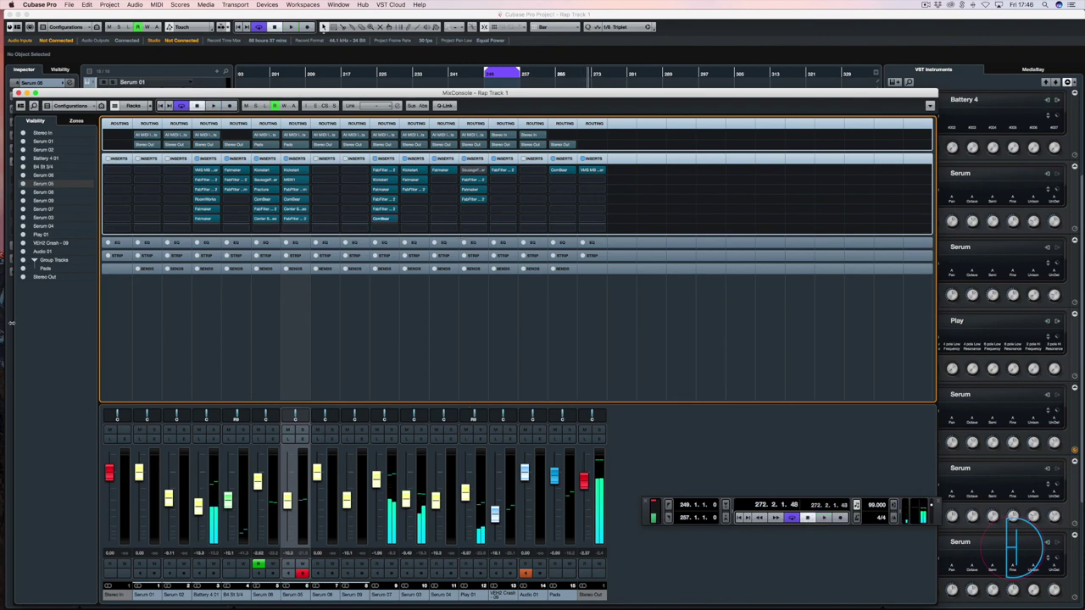
key("F3")
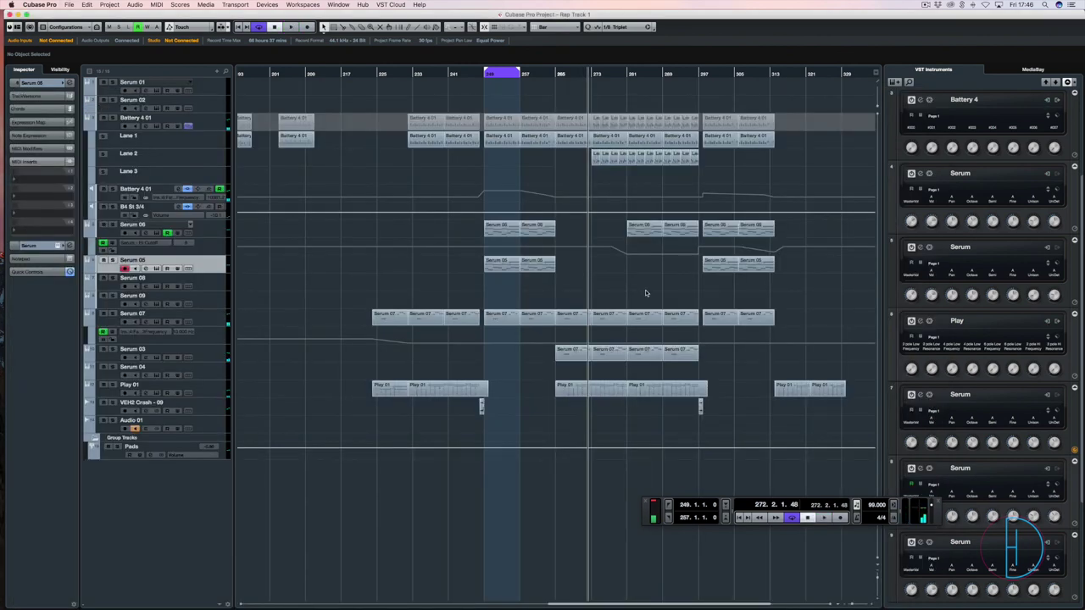